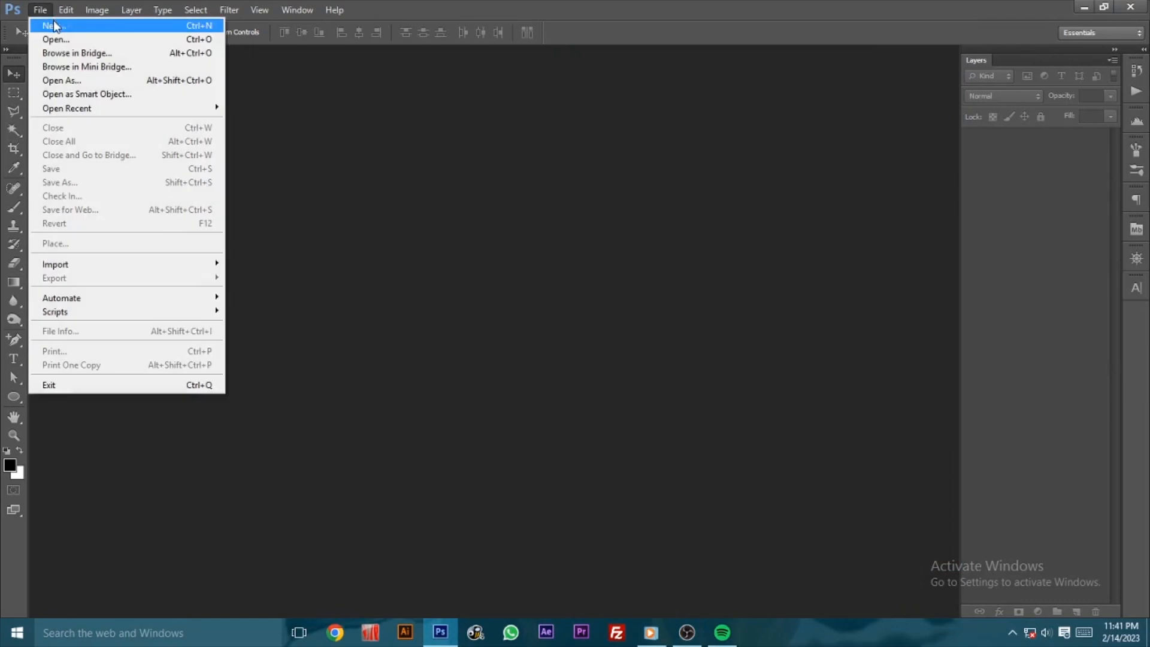
Step: Create a 10 by 8 inch RGB document at 300 pixels/inch from the Photo preset and fill its background with black
left_click(560, 180)
left_click(559, 181)
left_click(528, 220)
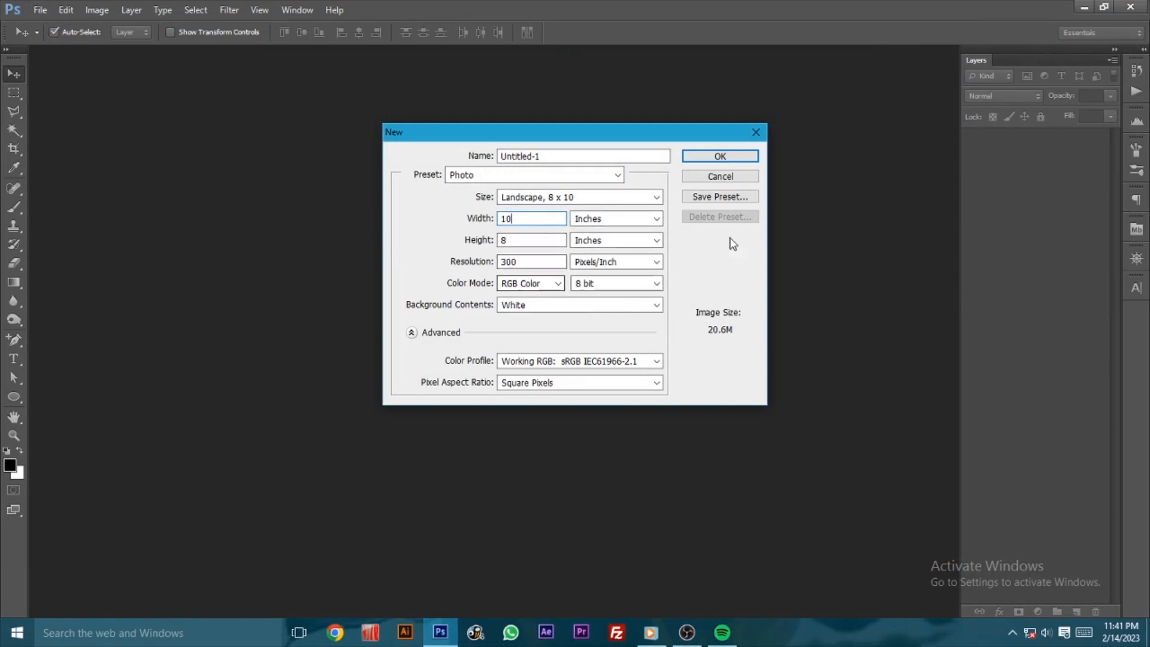
left_click(726, 157)
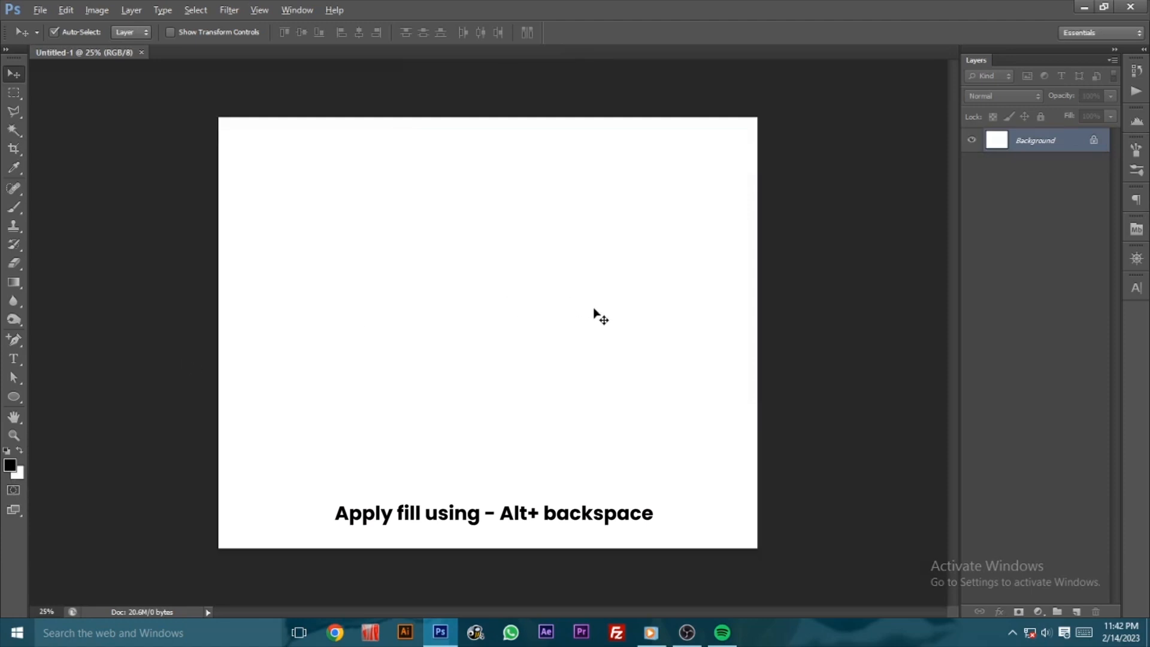
key("alt+BackSpace")
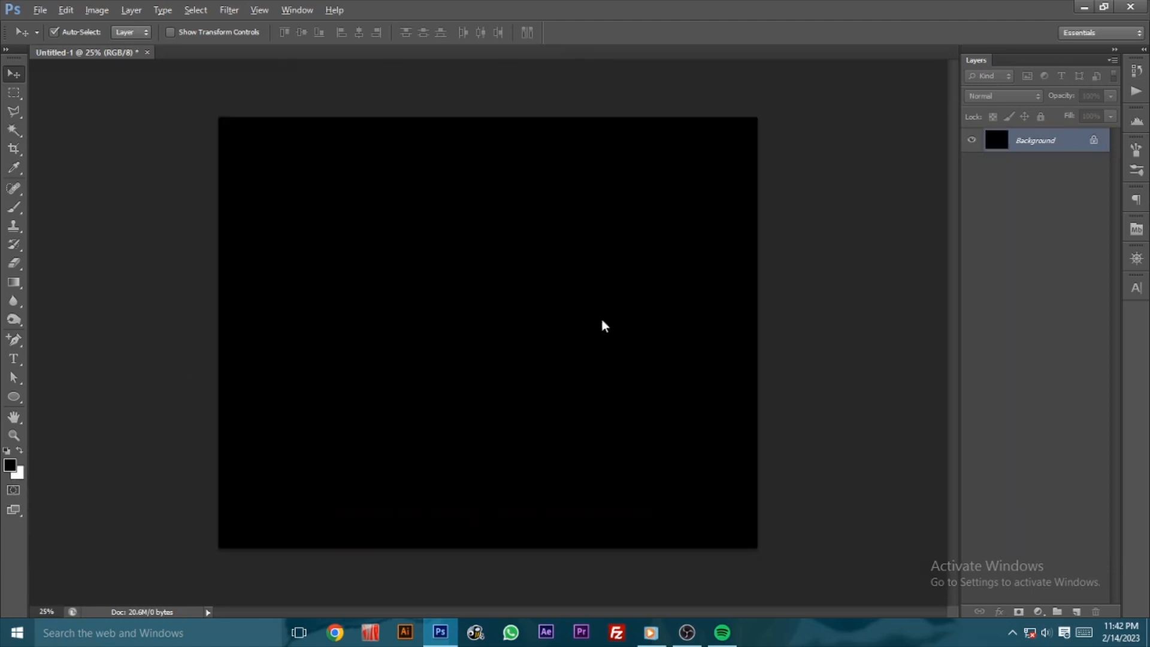
Step: Add a new layer and make a tall, narrow rectangular selection near the middle of the canvas
left_click(1077, 611)
left_click_drag(14, 96, 54, 102)
left_click_drag(434, 243, 511, 494)
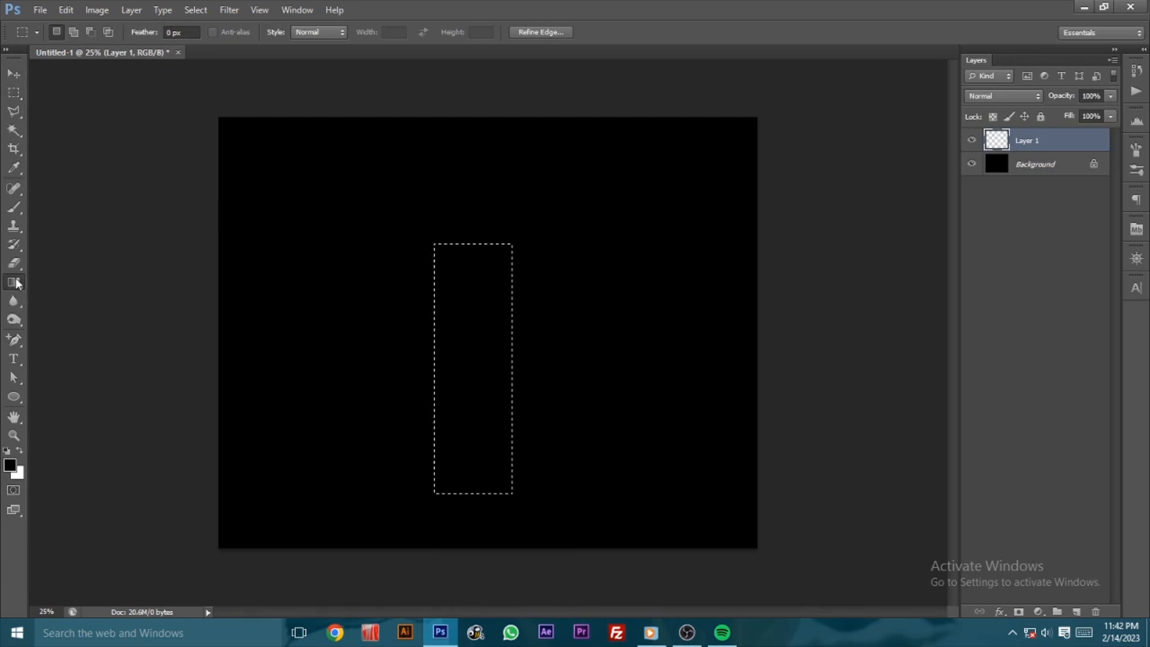
Step: Fill the selection with a reversed, reflected black-to-white gradient running across its width, and deselect it
left_click(13, 282)
left_click(67, 34)
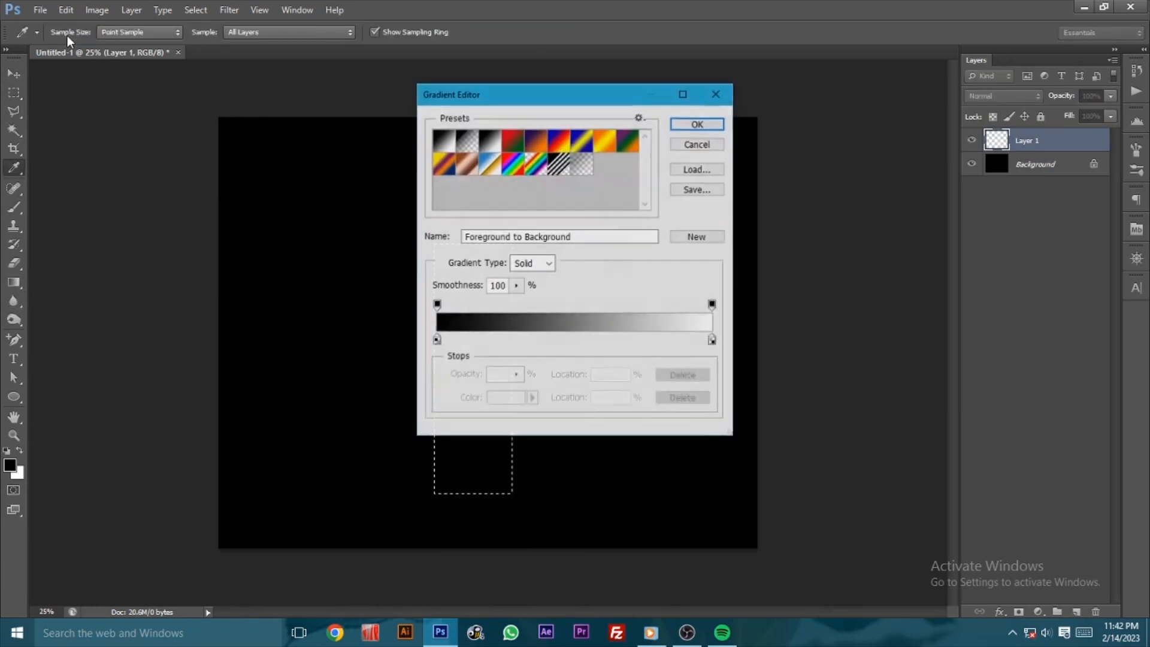
left_click(698, 124)
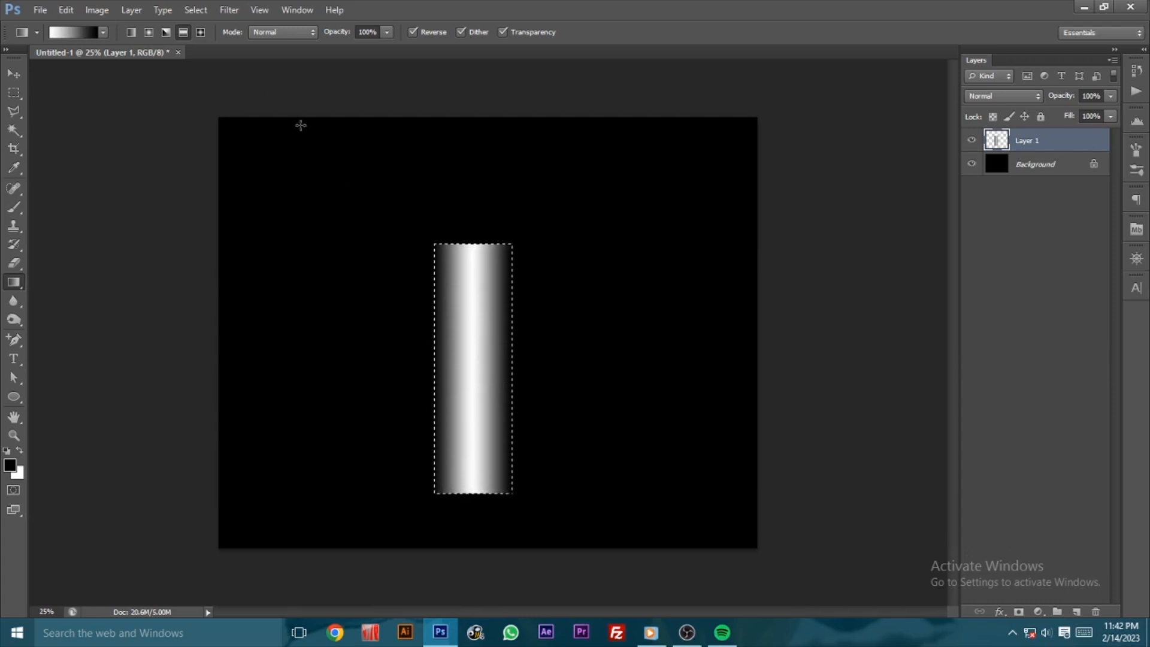
left_click(191, 10)
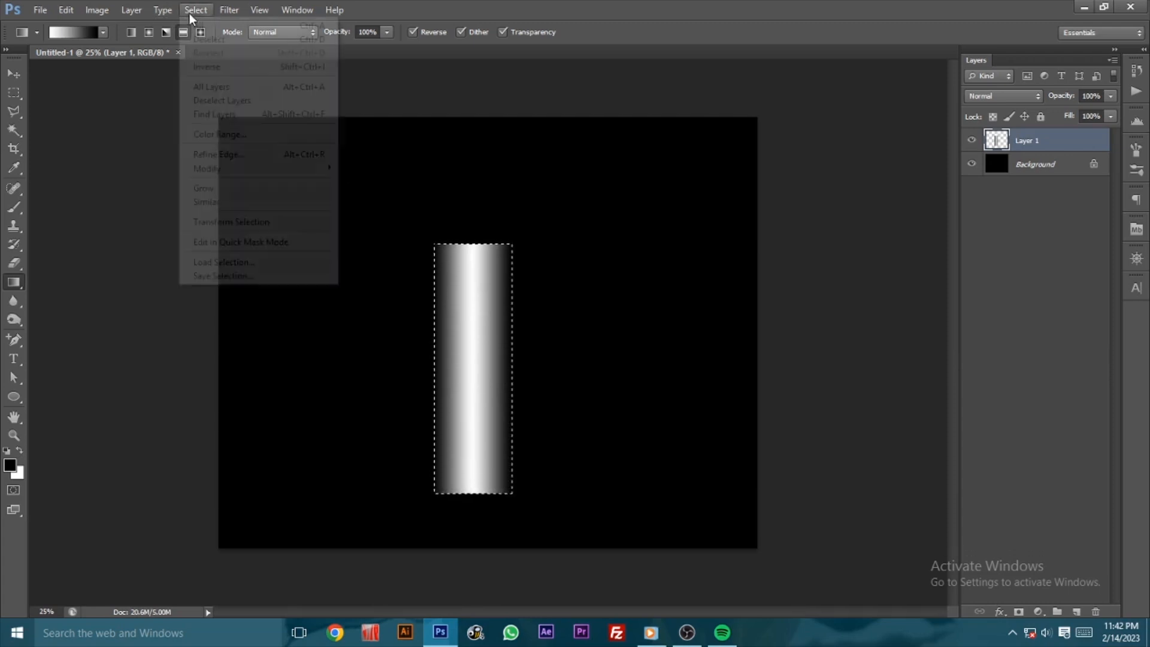
left_click(209, 38)
left_click(14, 73)
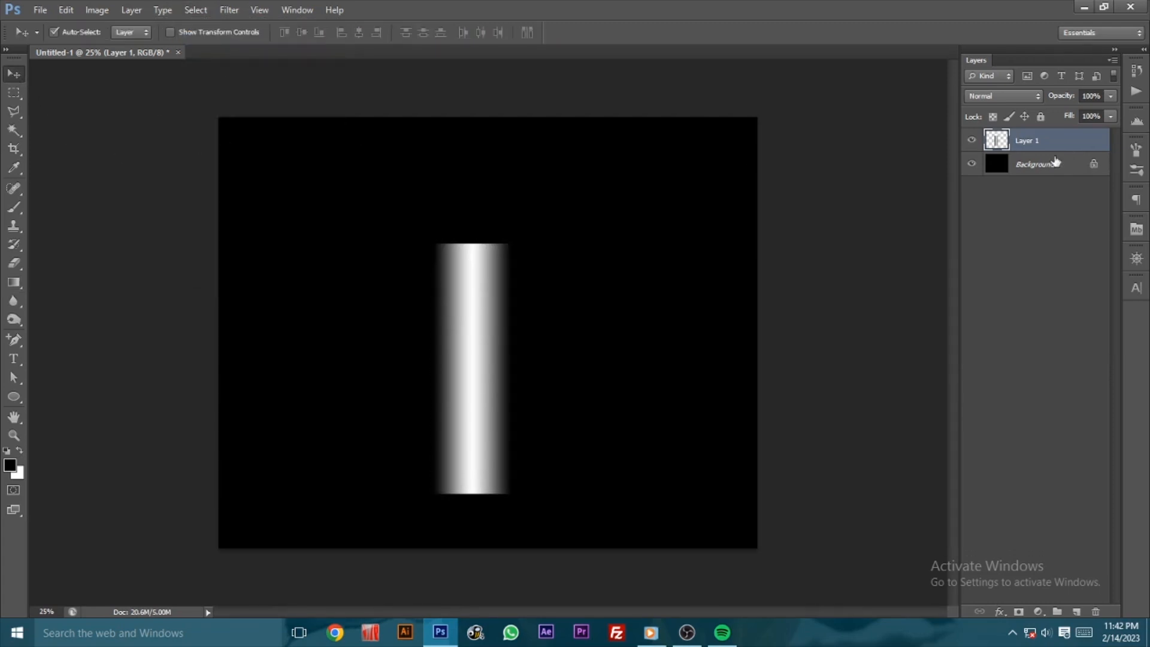
Step: Apply Levels to the gradient column with the output levels set to 26 and 206
left_click(971, 165)
left_click(972, 164)
left_click(97, 9)
mouse_move(102, 44)
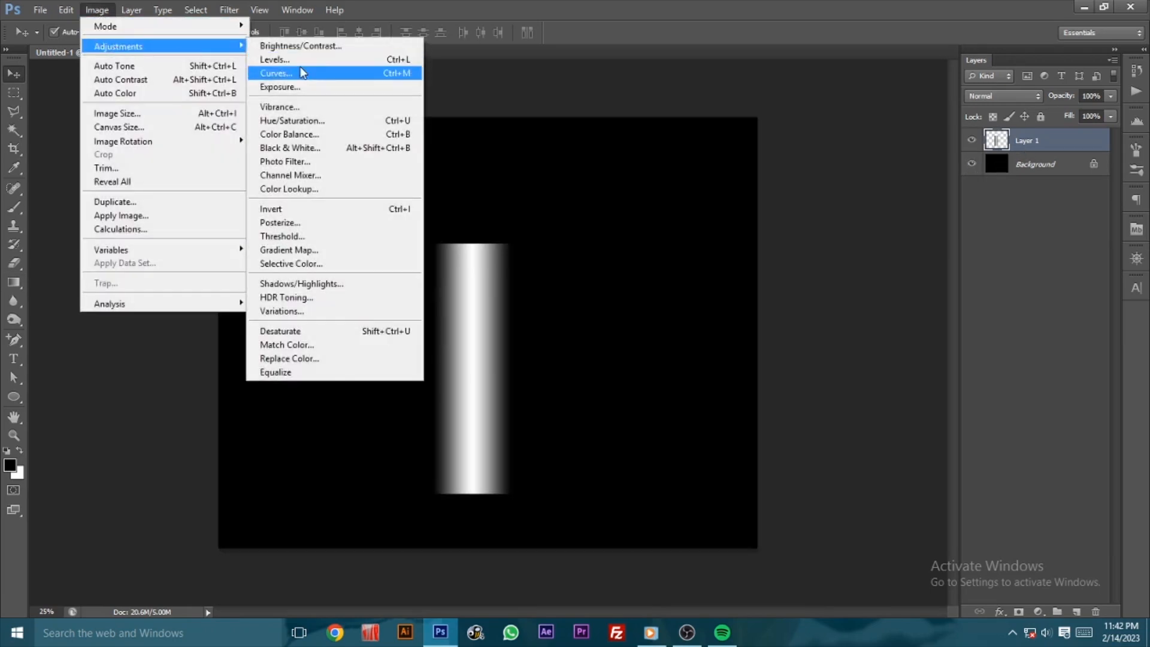
left_click(288, 59)
left_click_drag(702, 364, 712, 364)
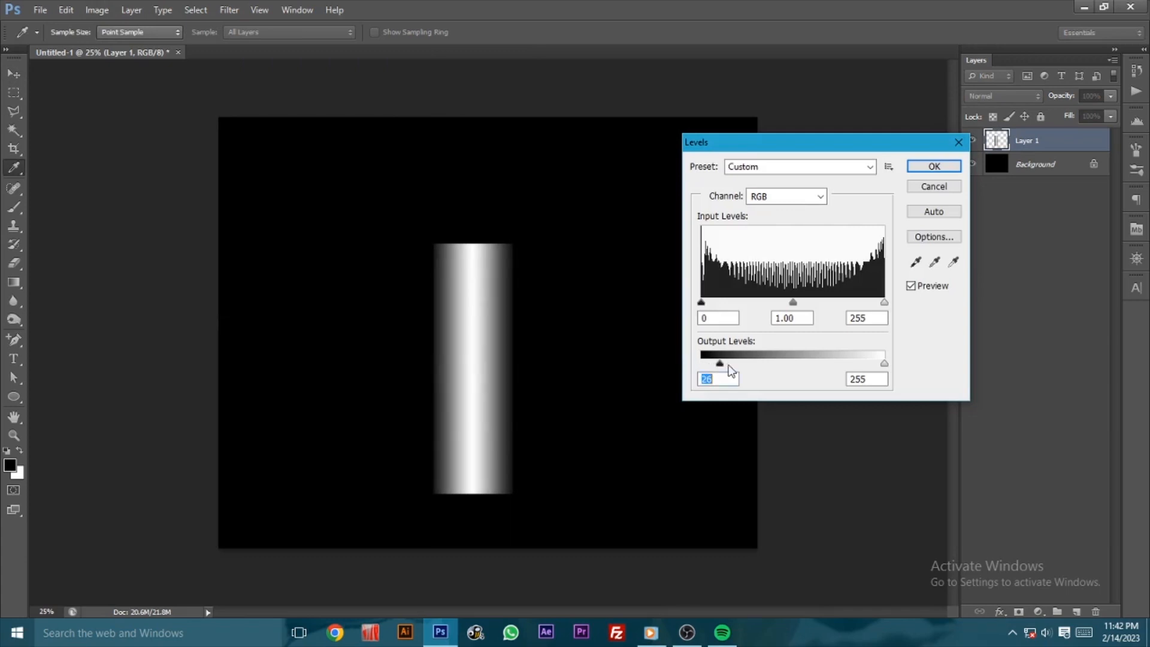
left_click_drag(885, 366, 850, 368)
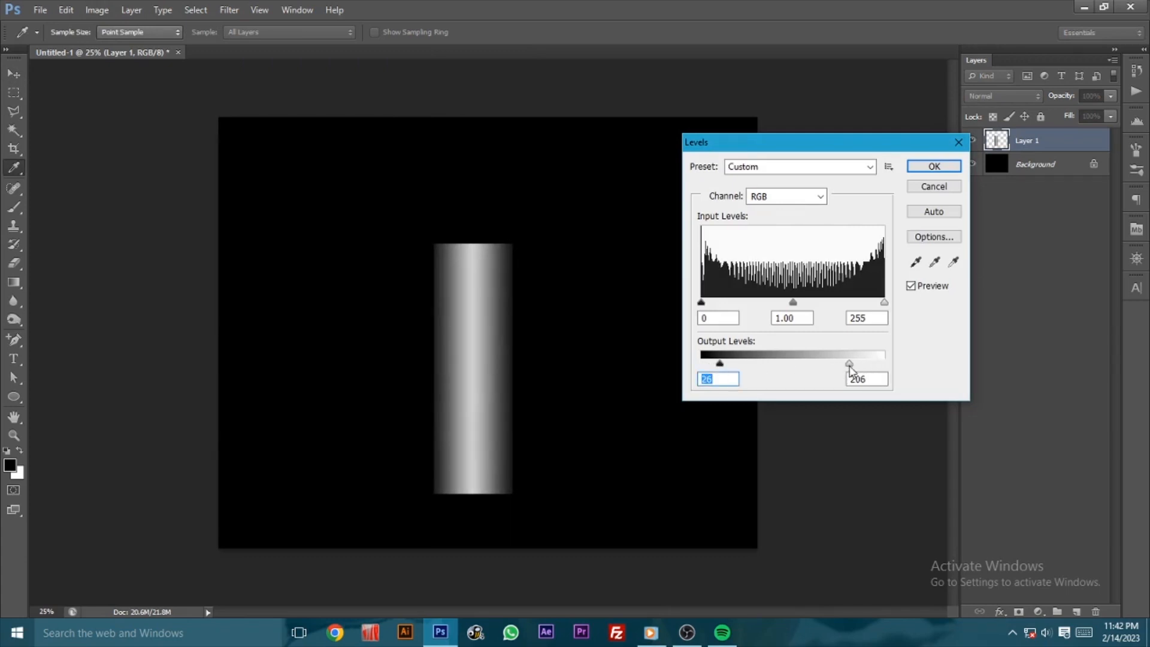
left_click(932, 169)
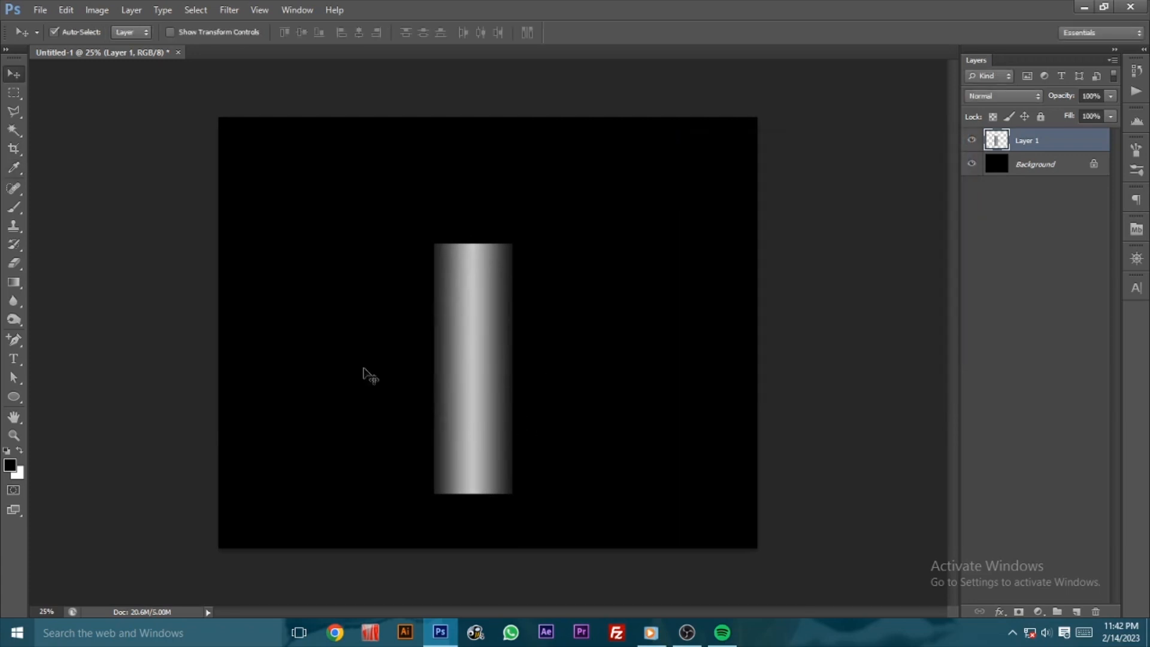
Step: Scale the column to about 78% width and 75% height, and move it up to the middle of the canvas
left_click(170, 32)
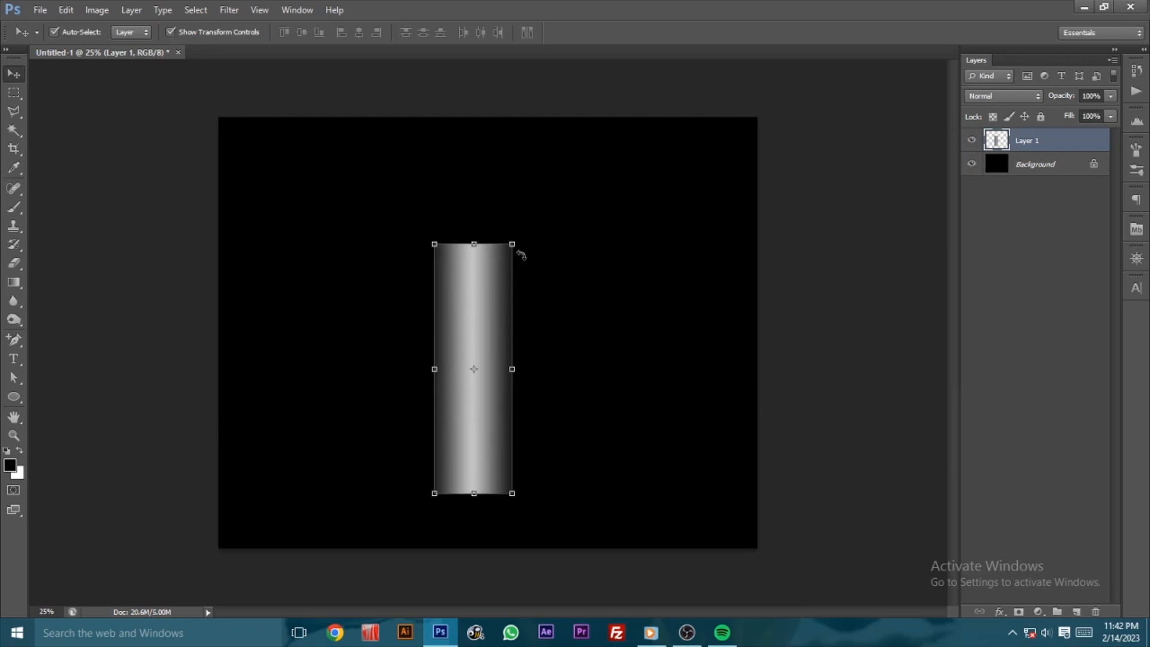
left_click_drag(514, 235, 494, 306)
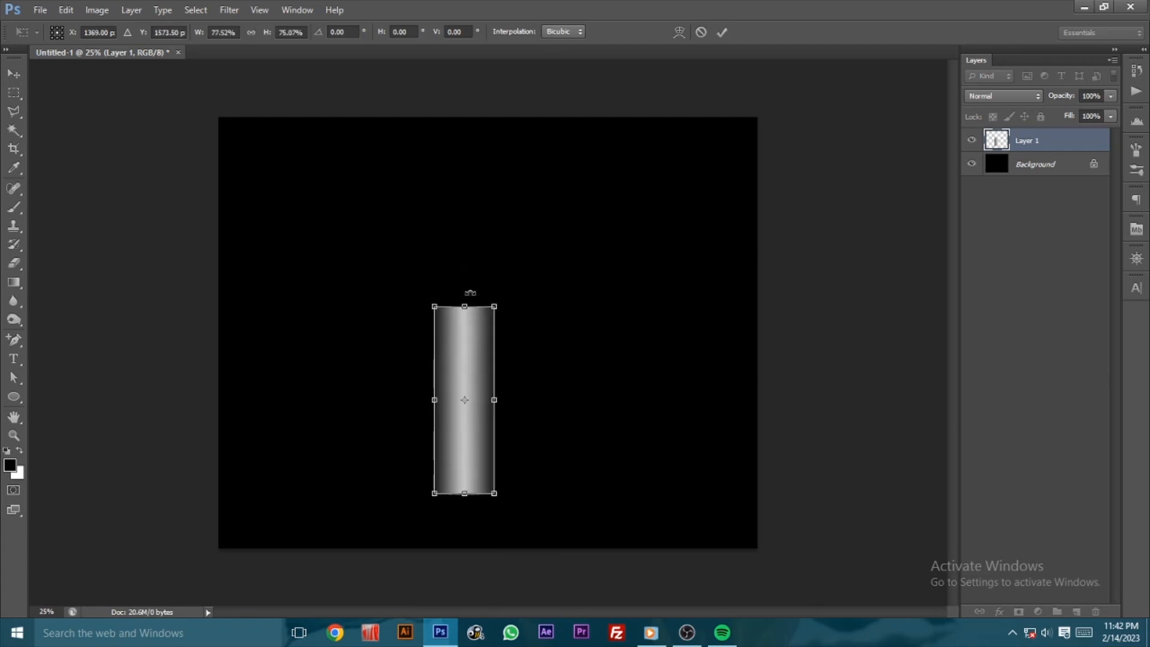
key("Return")
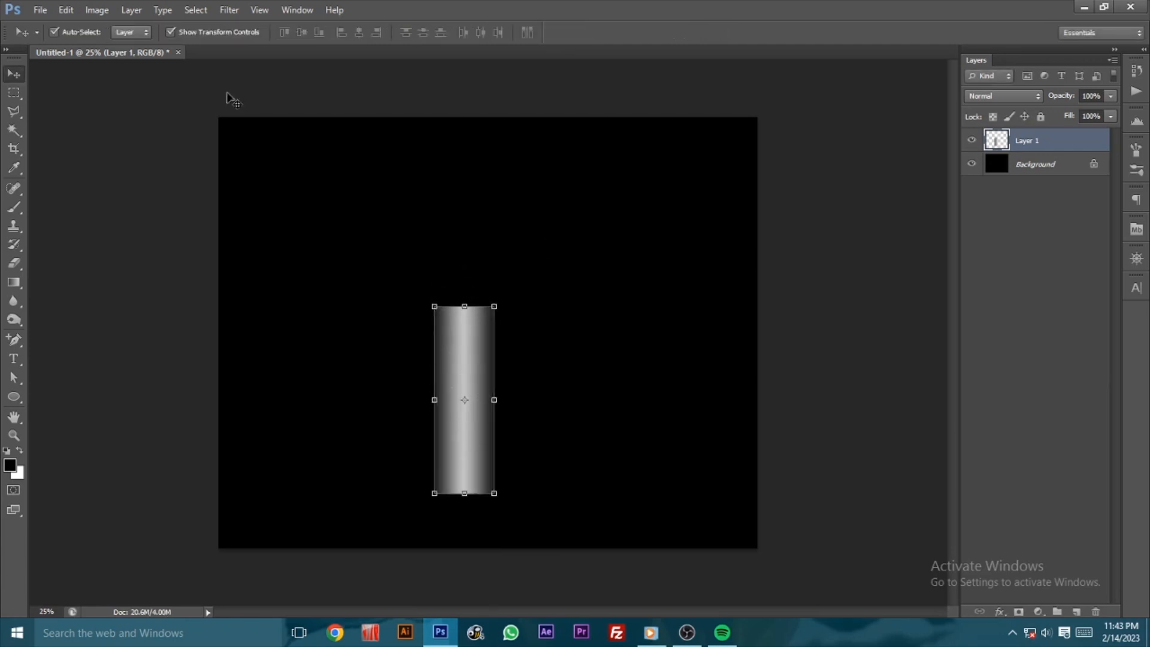
left_click(170, 32)
left_click_drag(471, 423, 484, 370)
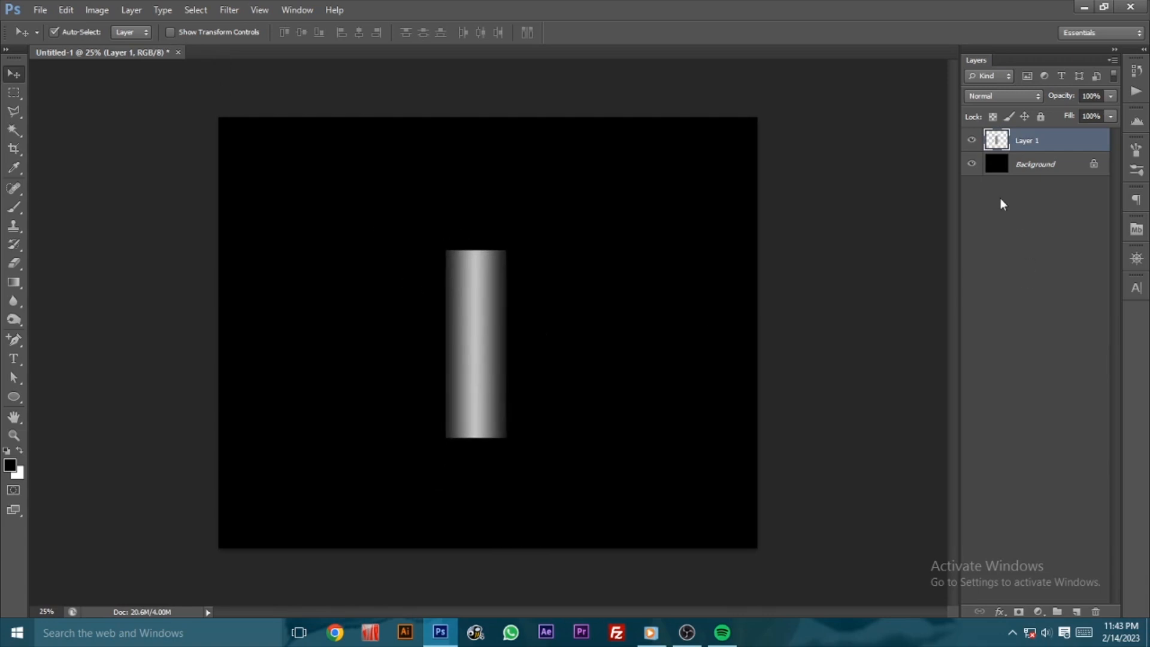
Step: Duplicate the column layer and transform the copy into a short strip slightly wider than the column at its base
right_click(1026, 145)
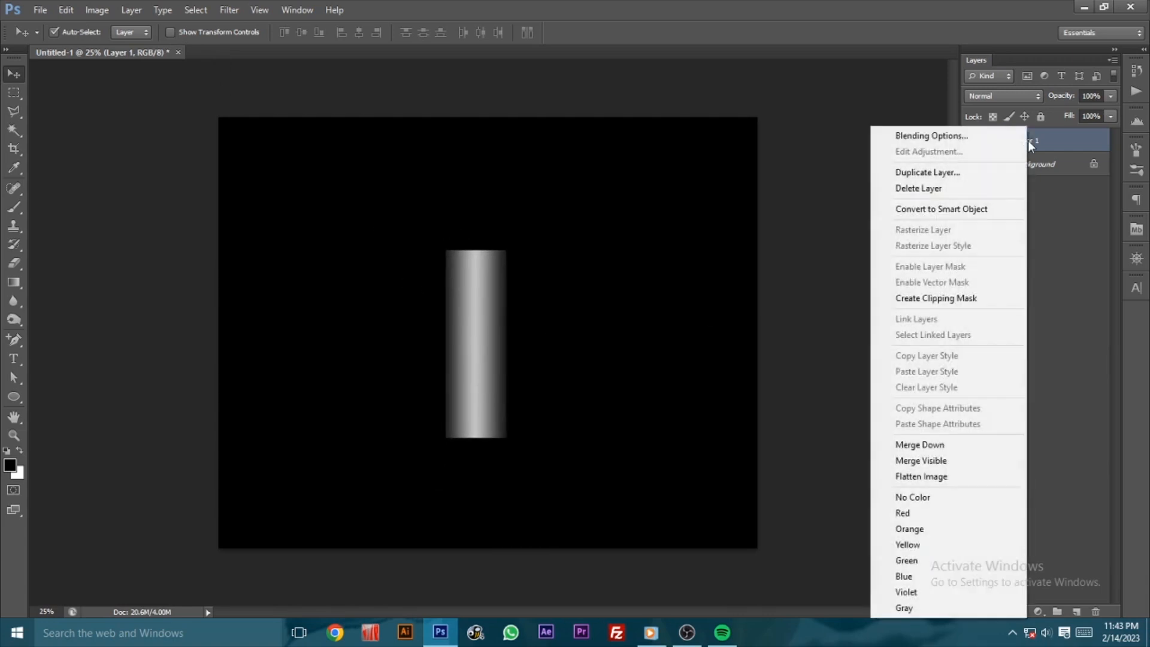
left_click(943, 170)
left_click(700, 193)
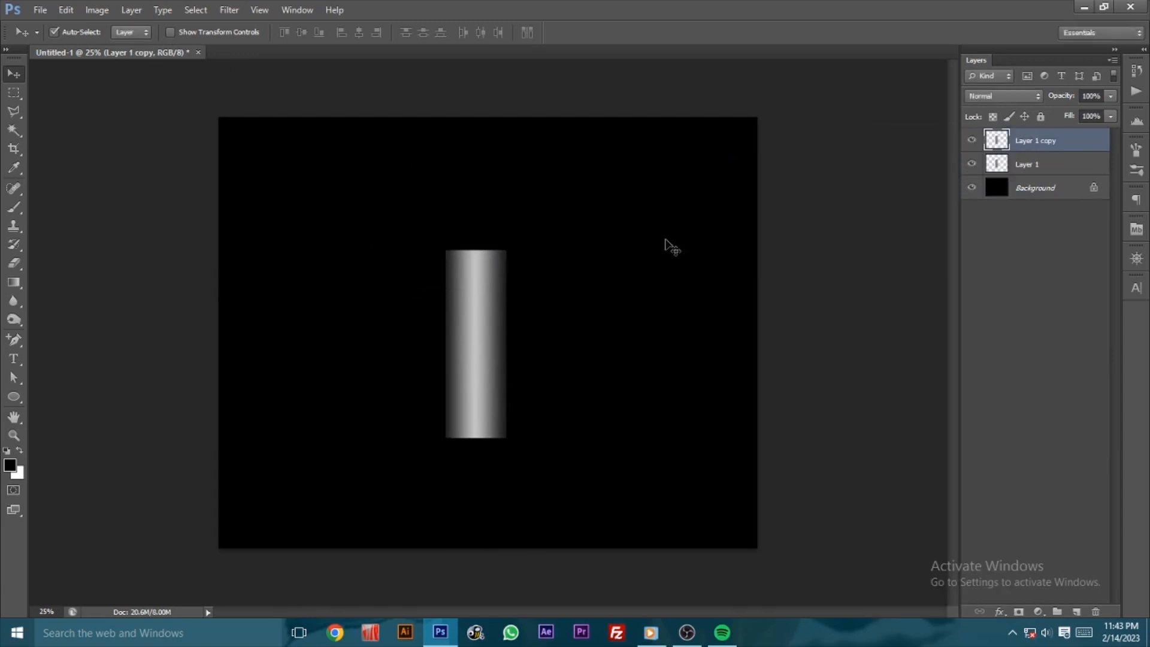
key("ctrl+t")
left_click_drag(477, 254, 513, 446)
key("Return")
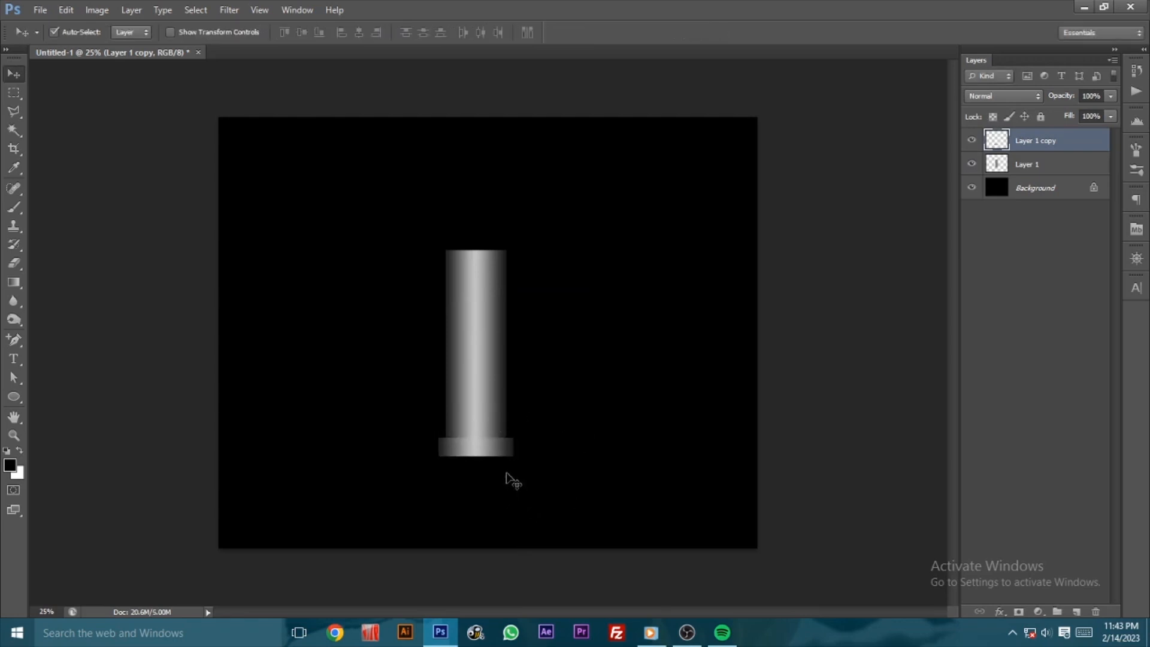
Step: Nudge the base strip vertically so it sits flush against the column's lower end
key("ctrl+plus")
key("ctrl+plus")
left_click_drag(511, 480, 501, 375)
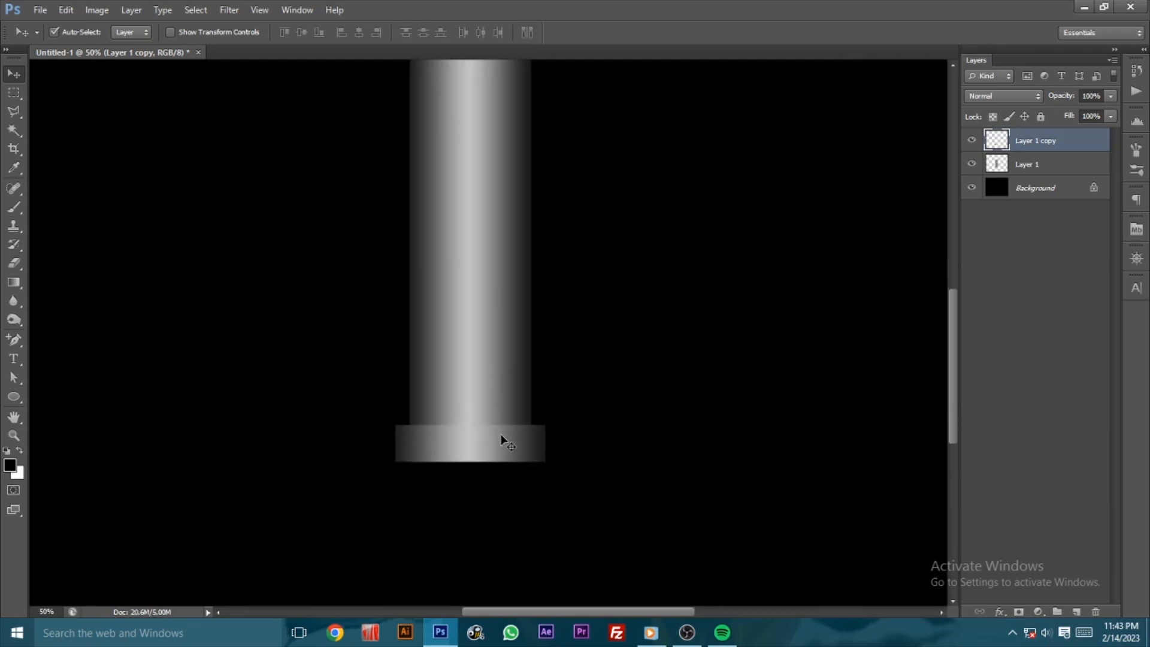
key("Down")
key("Down")
key("Up")
key("Up")
key("Up")
Step: Duplicate the base strip layer and move the copy down to just below the original strip
right_click(1021, 151)
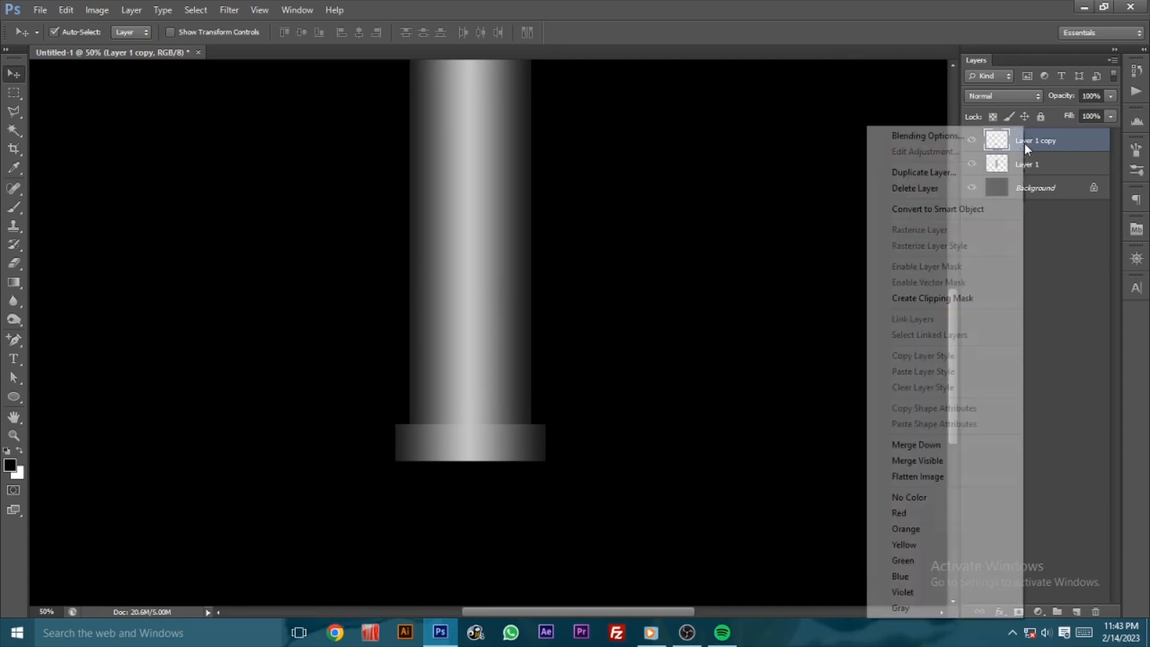
left_click(922, 173)
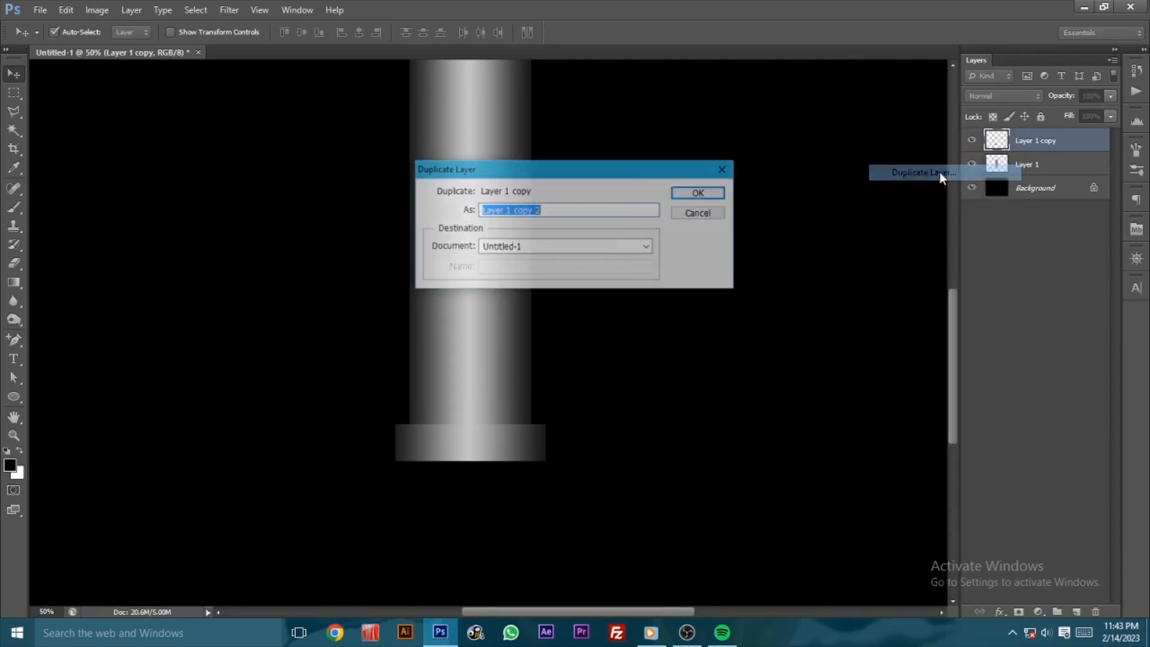
left_click(700, 193)
key("shift+Down")
key("shift+Down")
key("shift+Down")
key("shift+Down")
key("shift+Down")
key("shift+Down")
key("shift+Down")
key("shift+Down")
key("shift+Down")
key("shift+Down")
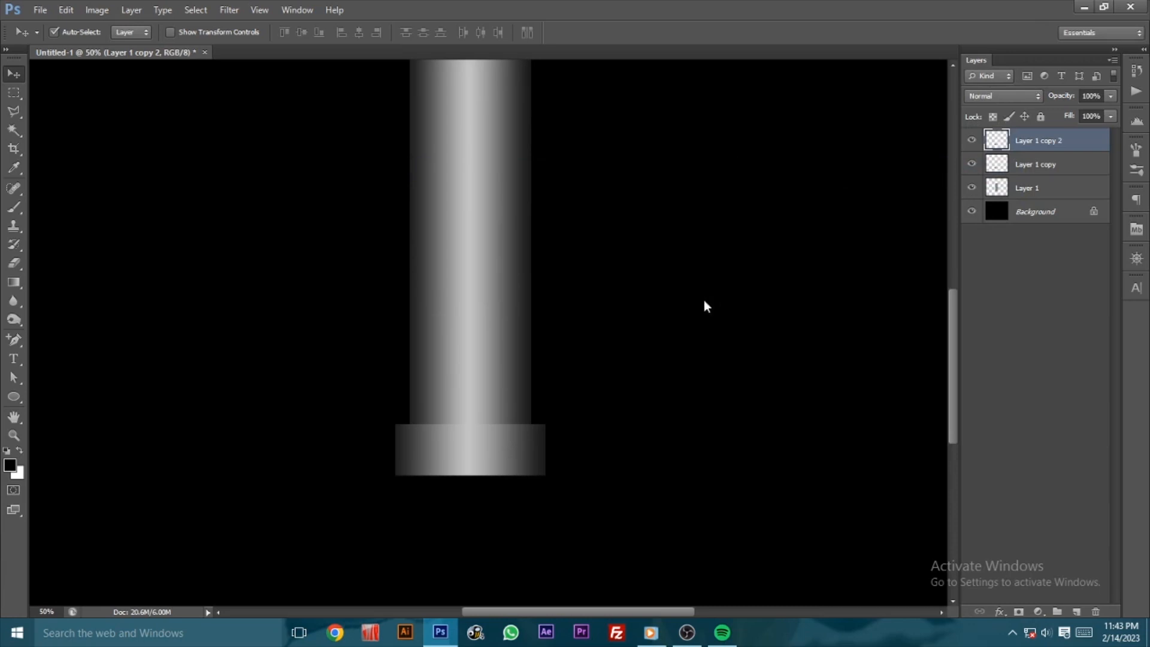
key("shift+Down")
key("shift+Down")
key("shift+Down")
key("shift+Down")
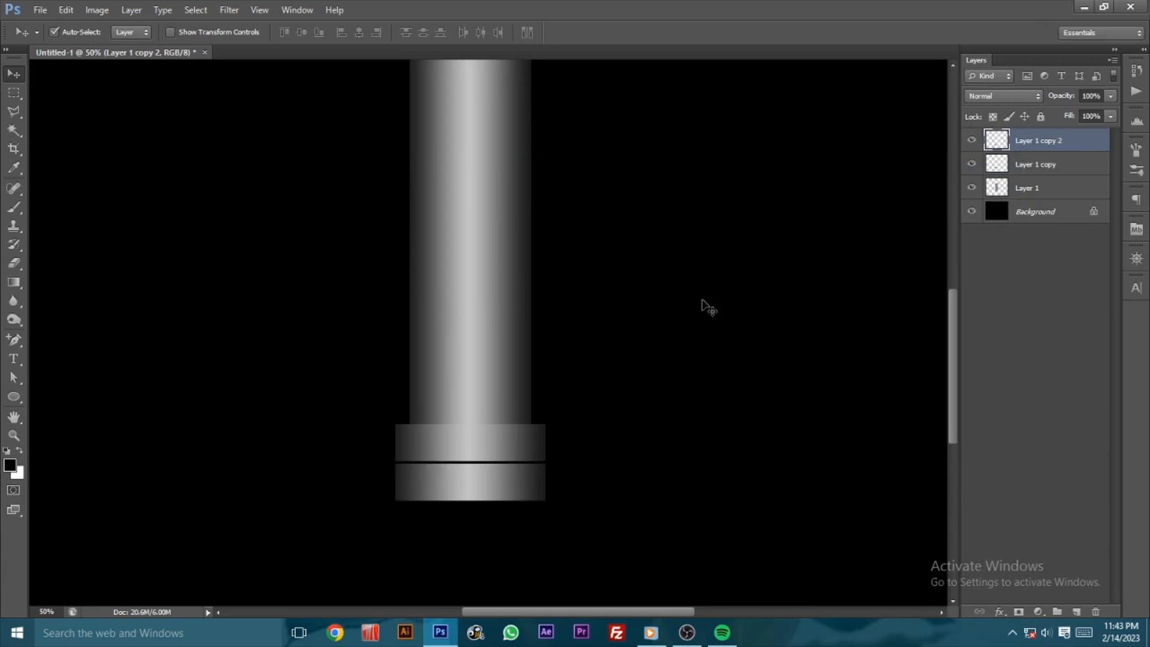
Step: Widen and flatten the lower strip, then nudge it up against the strip above to form a stepped base
key("ctrl+t")
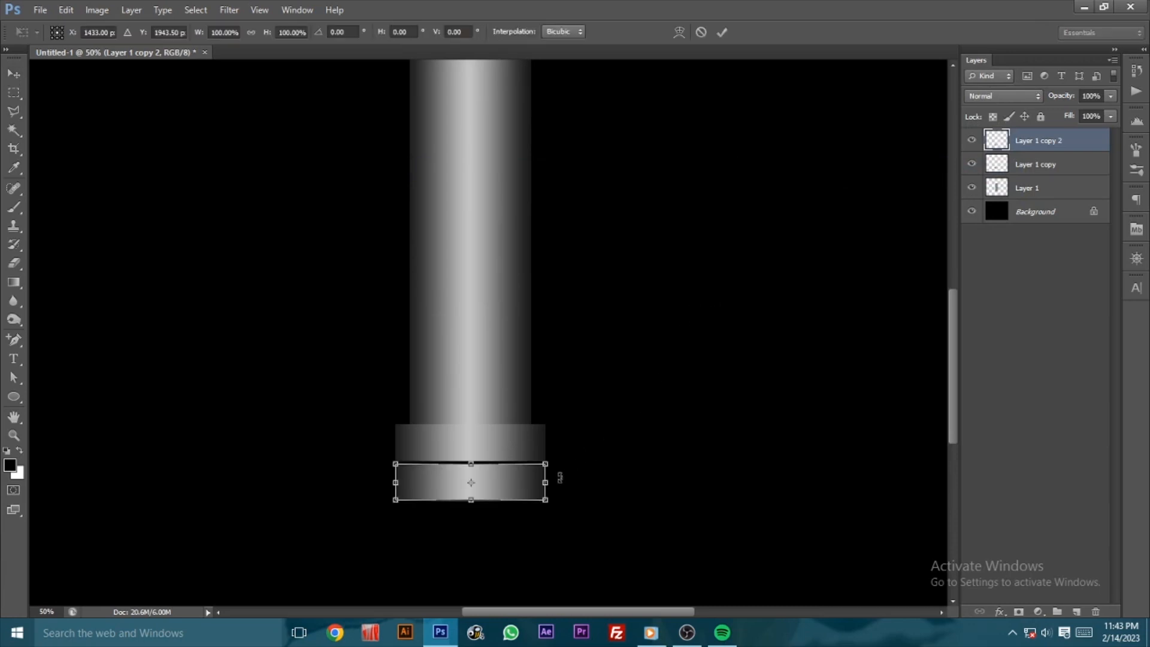
left_click_drag(556, 481, 561, 482)
mouse_move(472, 500)
left_mouse_down()
mouse_move(473, 468)
mouse_move(472, 483)
left_mouse_up()
key("Return")
key("Up")
key("Up")
key("Up")
key("Up")
key("Up")
key("Up")
key("Up")
key("Up")
key("Up")
key("Up")
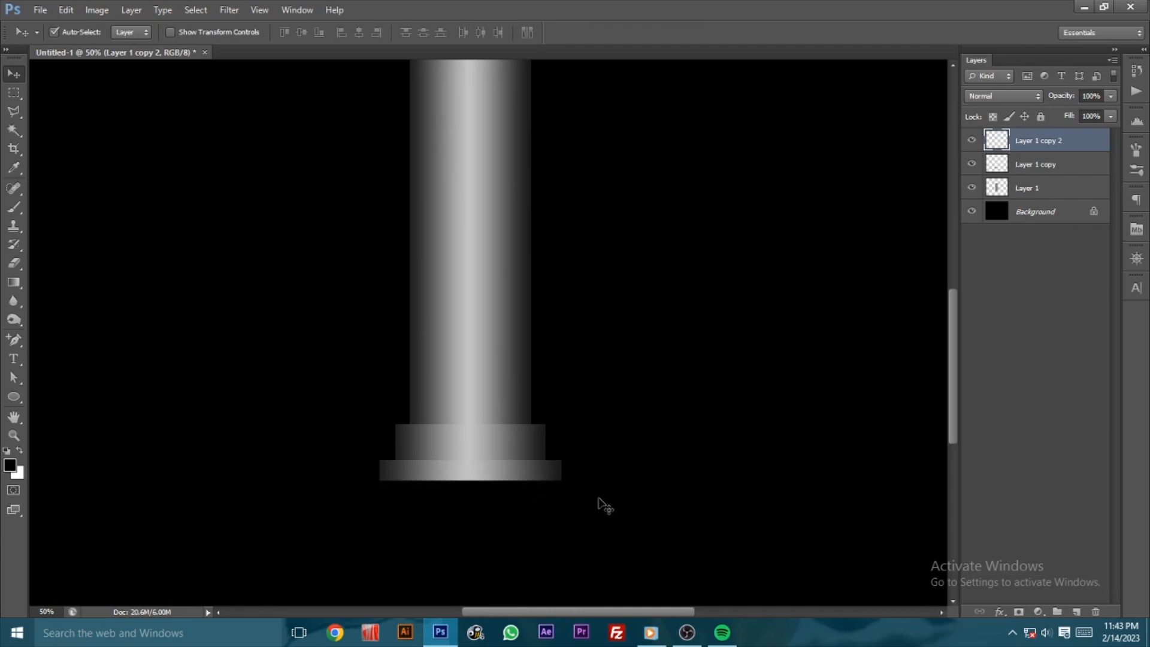
Step: Darken the lower base strip using Levels with the output levels set to 10 and 211, and deselect its layer
left_click(97, 11)
mouse_move(115, 47)
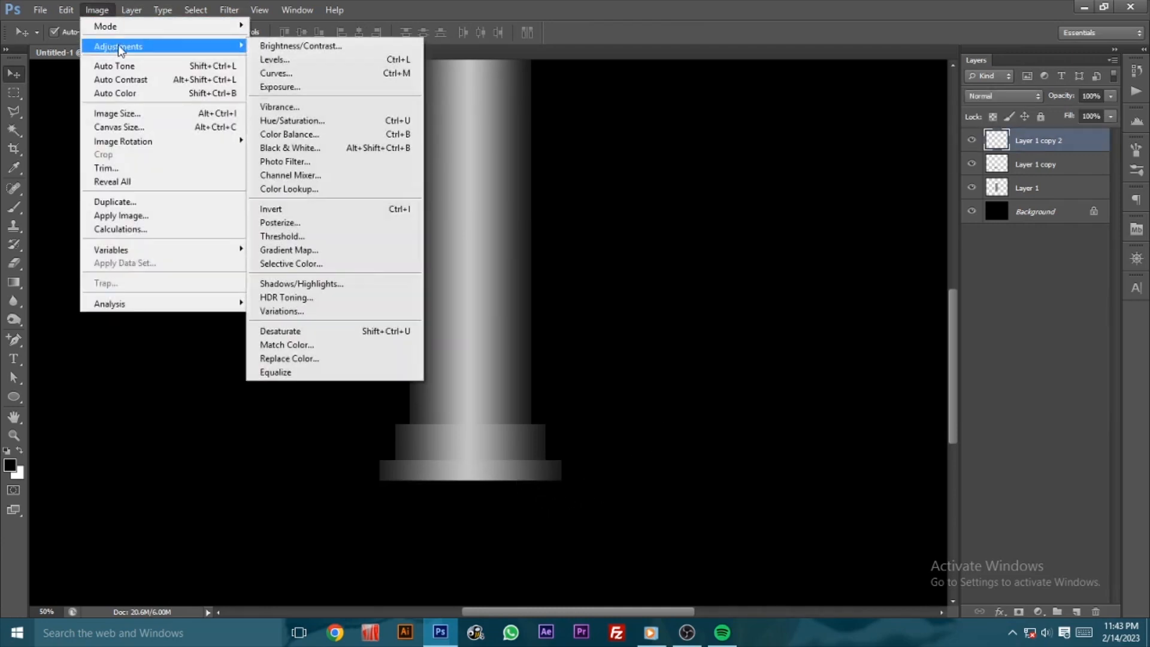
left_click(297, 67)
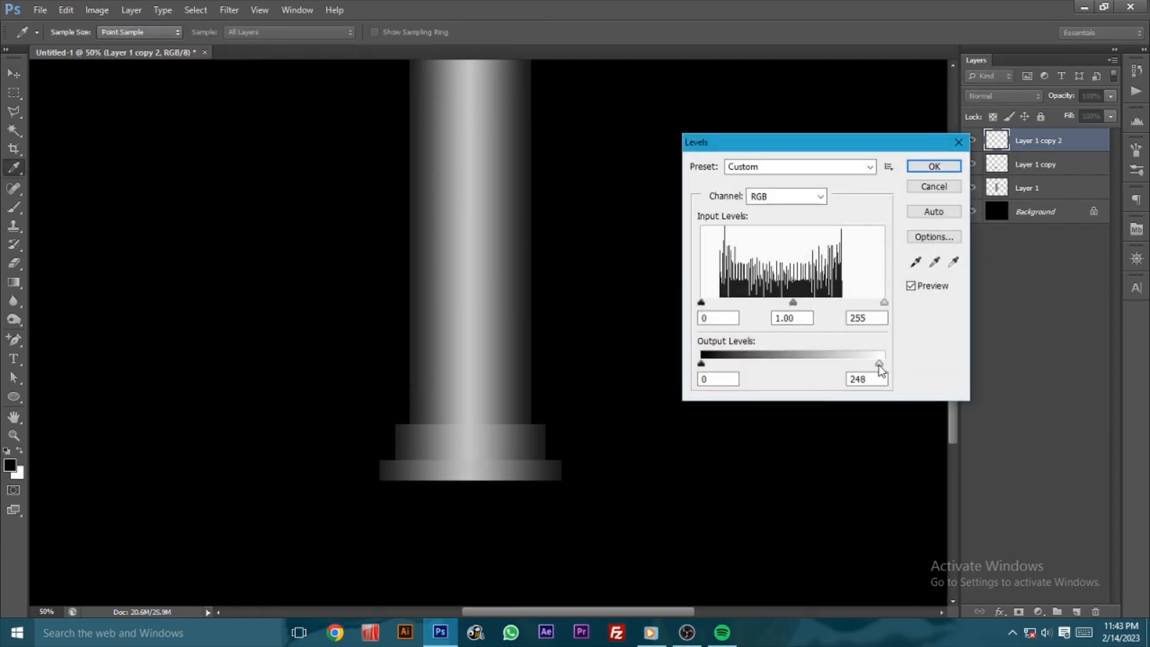
left_click_drag(861, 365, 852, 363)
mouse_move(705, 366)
left_mouse_down()
mouse_move(725, 367)
mouse_move(710, 366)
left_mouse_up()
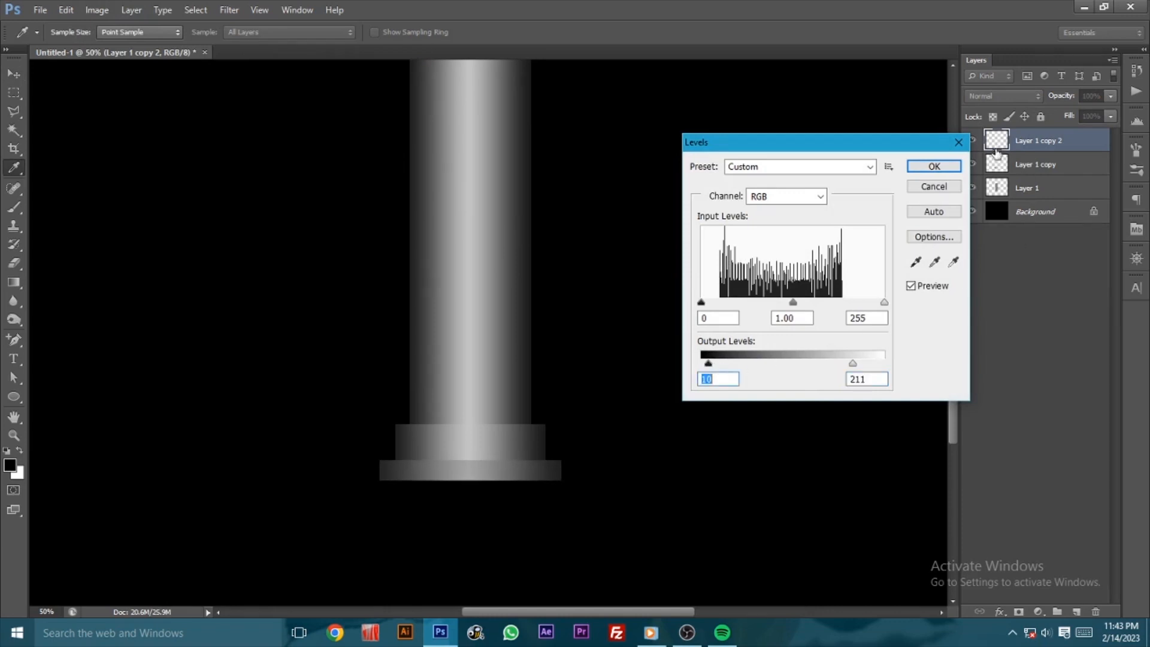
left_click(933, 166)
left_click(657, 404)
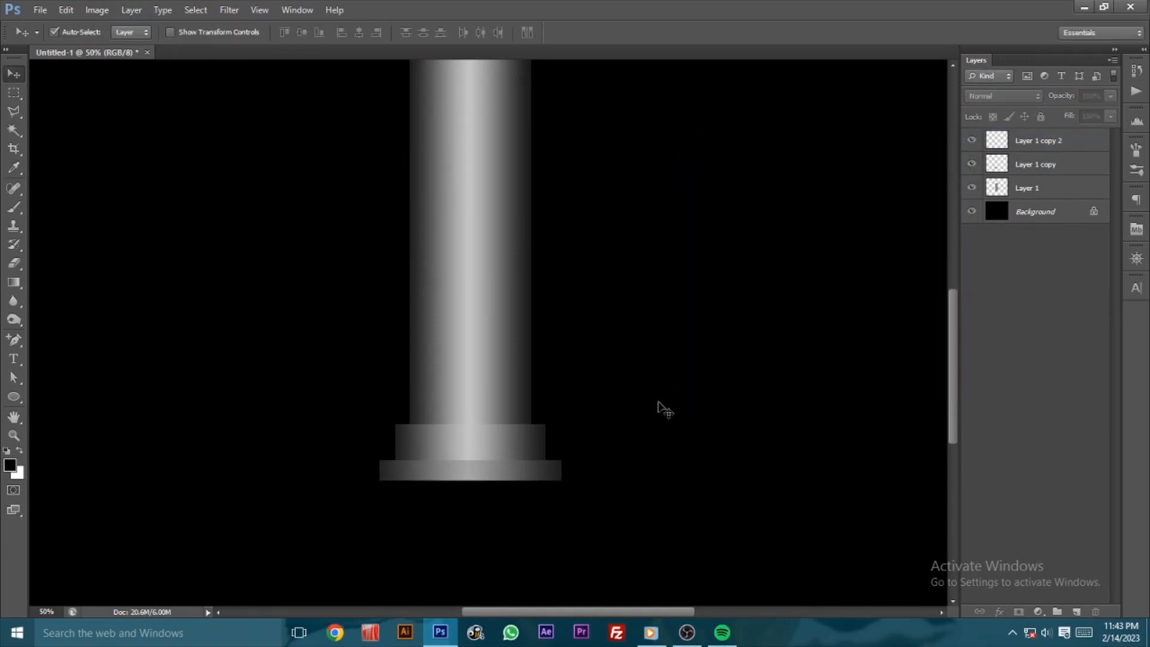
Step: Open the column's layer in Liquify and round off both upper corners of the column with the Forward Warp tool
key("ctrl+minus")
key("ctrl+minus")
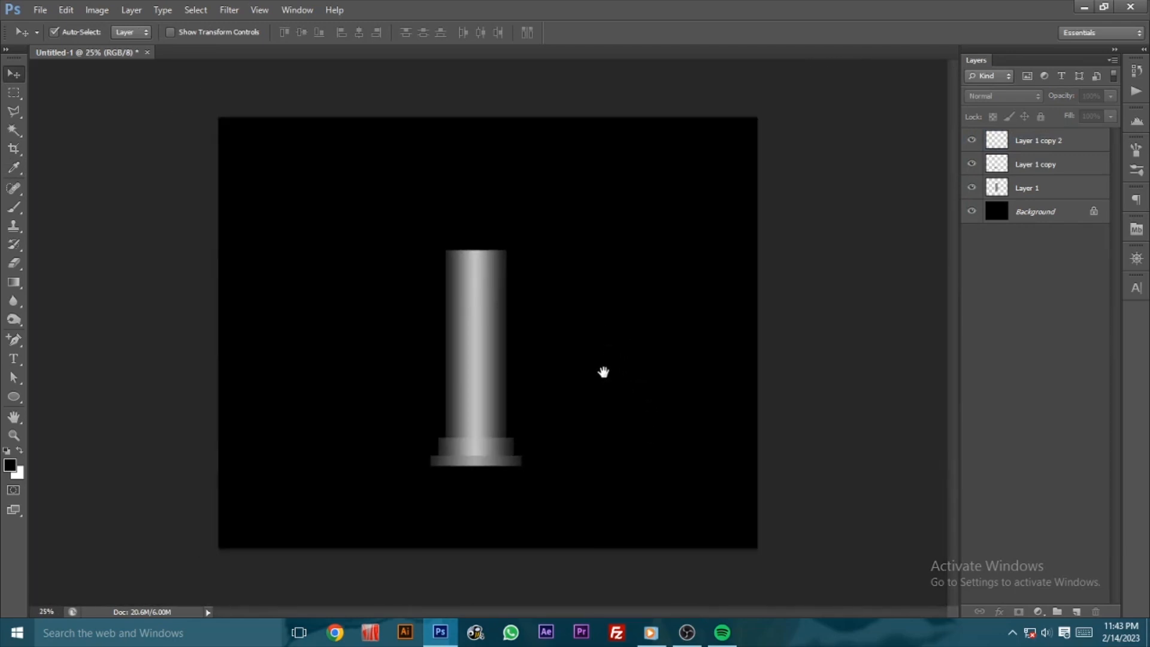
left_click(1029, 188)
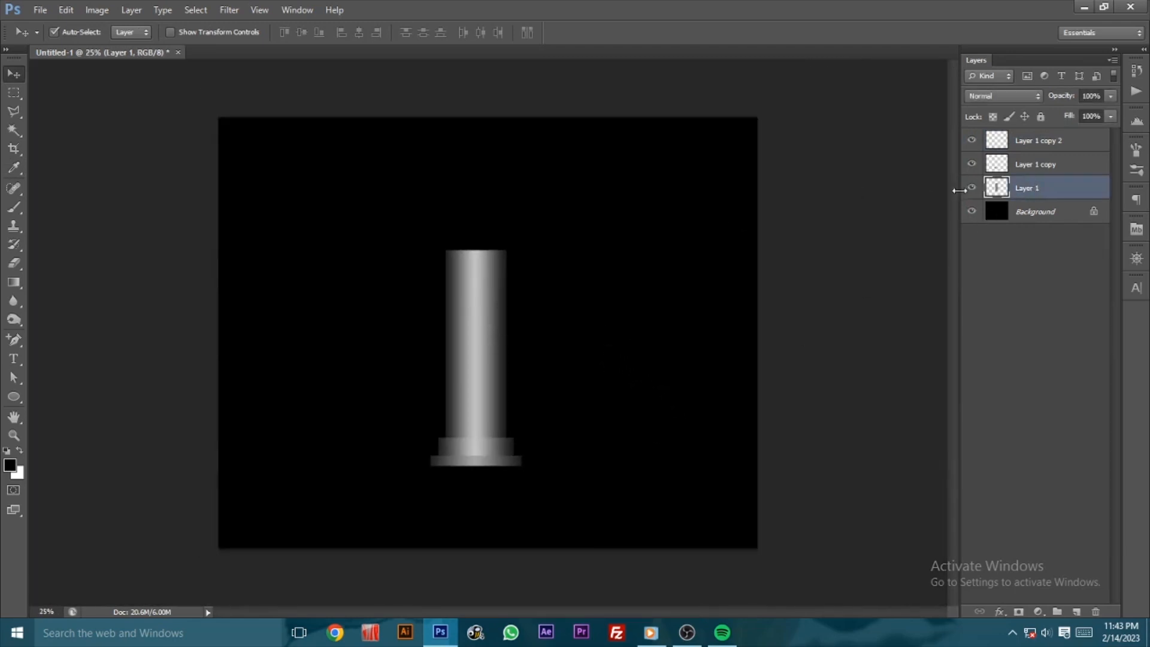
left_click(971, 189)
left_click(971, 188)
left_click(230, 12)
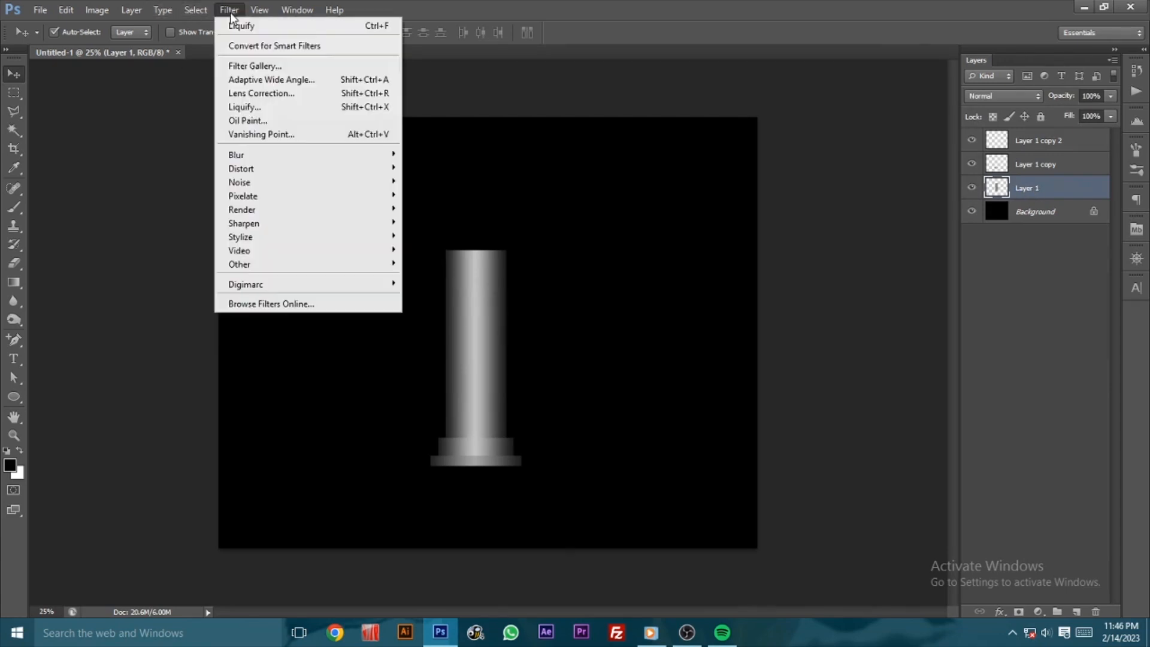
left_click(266, 107)
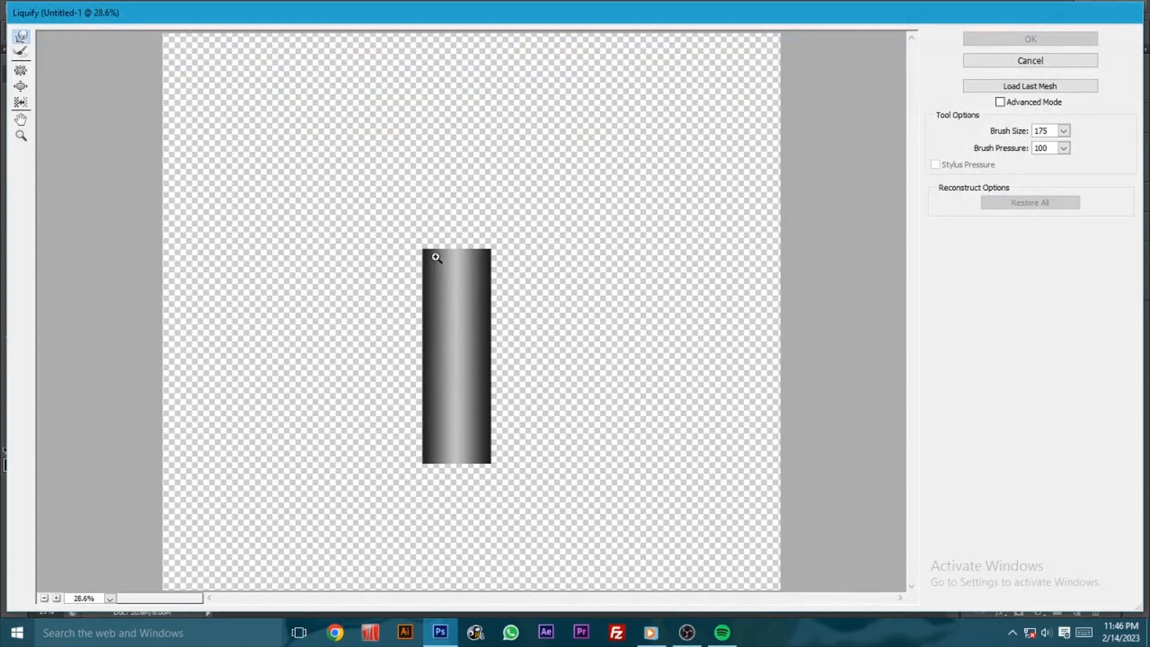
key("ctrl+plus")
key("ctrl+plus")
key("ctrl+plus")
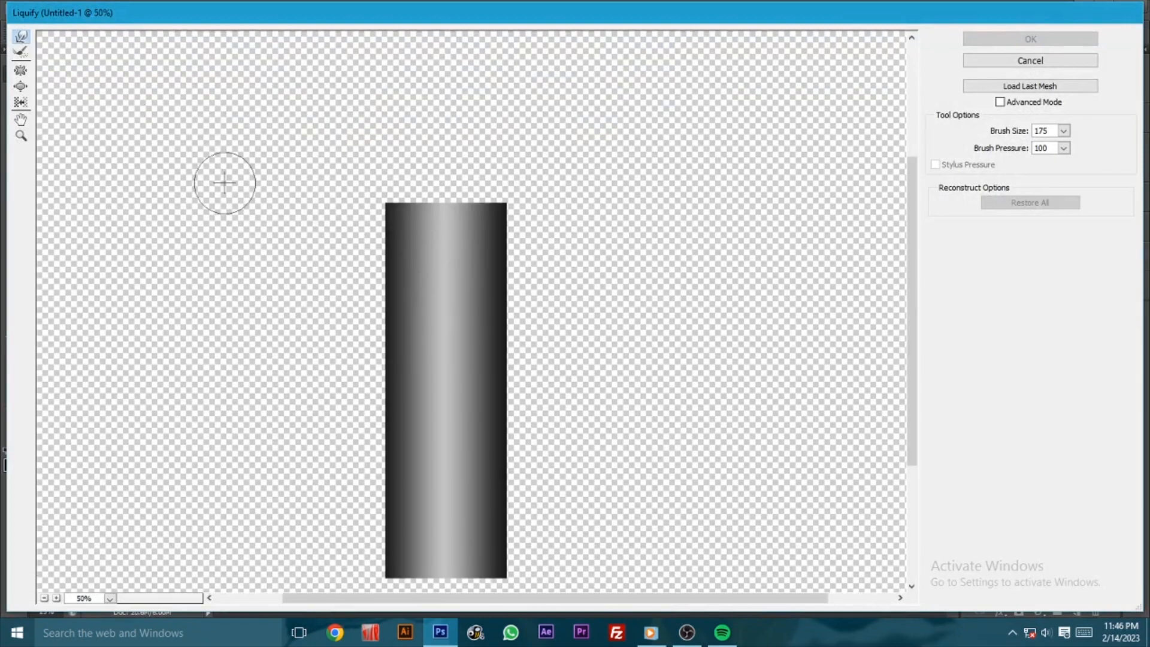
left_click_drag(393, 208, 405, 200)
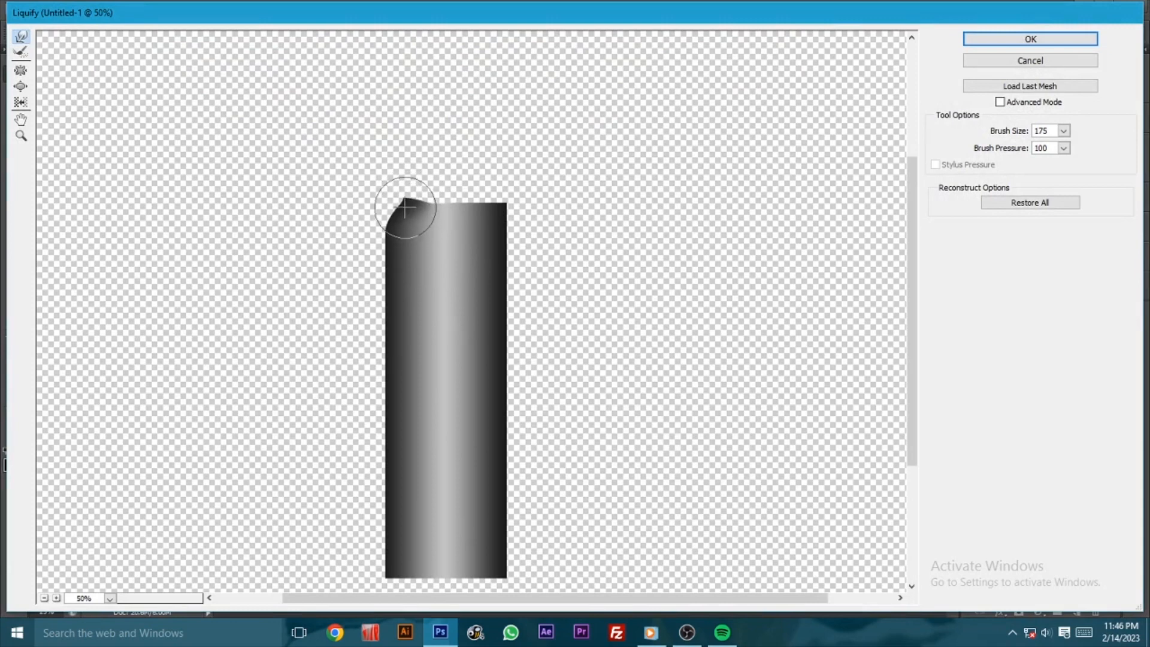
left_click_drag(513, 210, 482, 190)
mouse_move(405, 181)
left_mouse_down()
mouse_move(380, 198)
mouse_move(390, 210)
mouse_move(415, 197)
left_mouse_up()
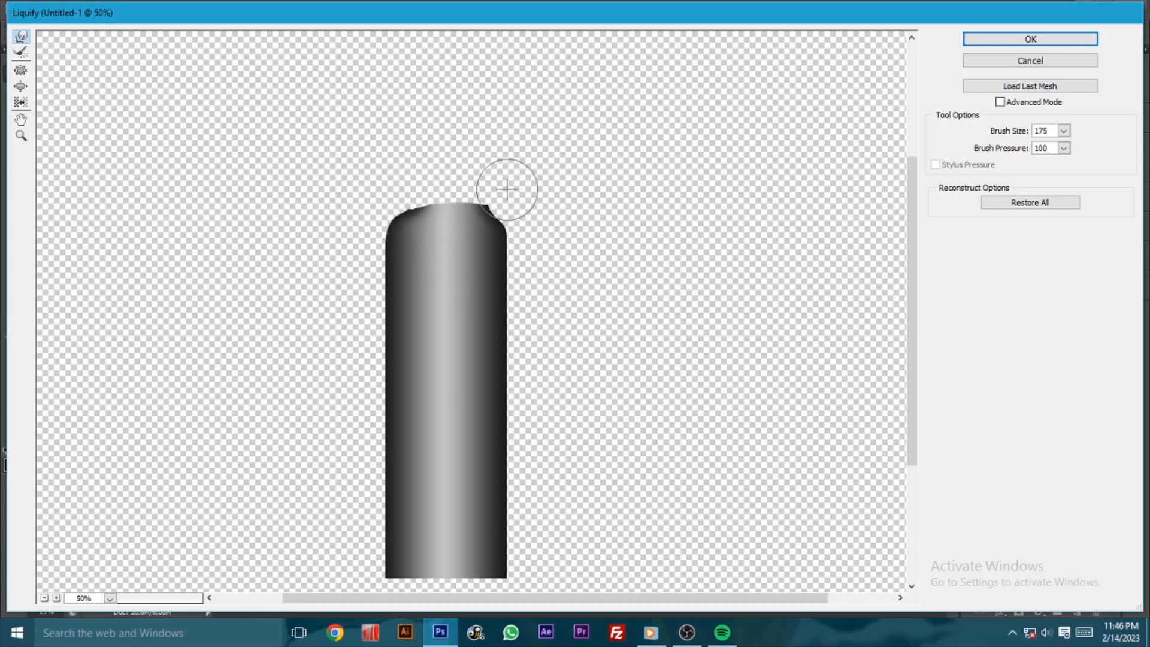
left_click_drag(493, 188, 478, 194)
left_click_drag(397, 200, 407, 197)
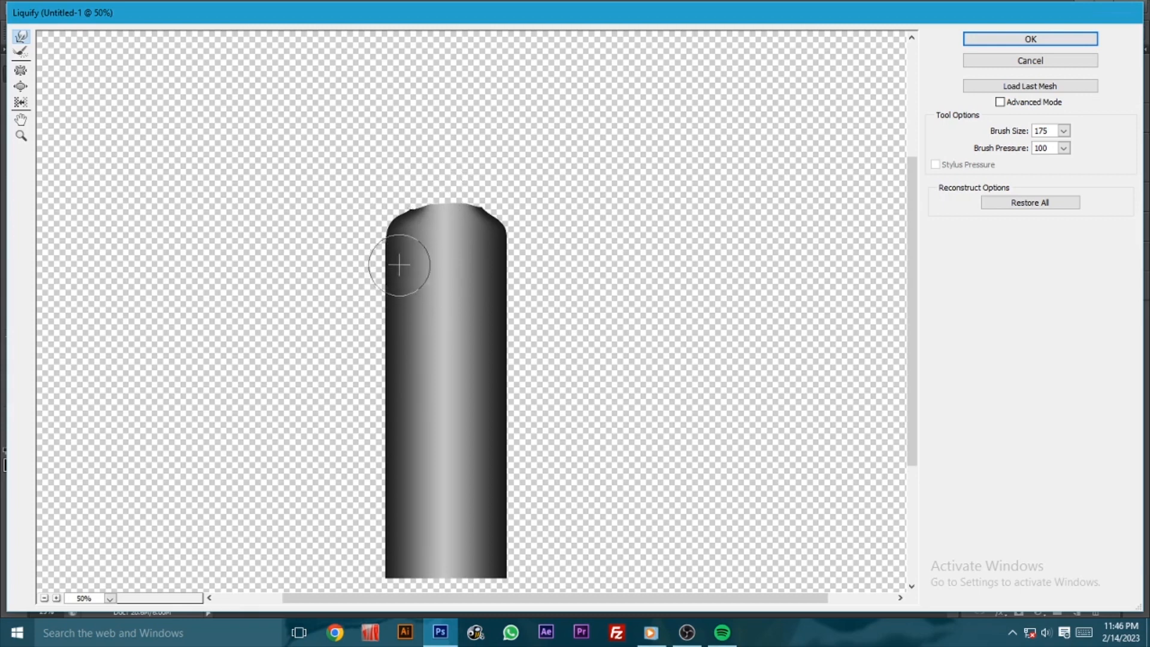
Step: Warp the sides and upper half of the column into melting wax drips and apply the Liquify filter
mouse_move(412, 250)
left_mouse_down()
mouse_move(387, 293)
mouse_move(393, 300)
mouse_move(397, 275)
mouse_move(385, 313)
mouse_move(415, 375)
mouse_move(407, 409)
mouse_move(397, 371)
mouse_move(392, 405)
left_mouse_up()
mouse_move(459, 267)
left_mouse_down()
mouse_move(484, 264)
mouse_move(495, 287)
mouse_move(478, 246)
mouse_move(496, 279)
mouse_move(499, 386)
mouse_move(497, 347)
mouse_move(490, 379)
mouse_move(481, 362)
mouse_move(481, 386)
mouse_move(503, 411)
mouse_move(499, 440)
mouse_move(450, 333)
mouse_move(463, 329)
mouse_move(428, 406)
mouse_move(398, 295)
mouse_move(370, 319)
mouse_move(386, 248)
mouse_move(367, 315)
left_mouse_up()
mouse_move(501, 289)
left_mouse_down()
mouse_move(521, 318)
mouse_move(508, 312)
mouse_move(457, 411)
mouse_move(397, 390)
mouse_move(392, 364)
mouse_move(385, 372)
mouse_move(406, 359)
mouse_move(404, 335)
left_mouse_up()
mouse_move(401, 285)
left_mouse_down()
mouse_move(426, 405)
mouse_move(439, 390)
mouse_move(428, 405)
mouse_move(457, 410)
mouse_move(418, 374)
left_mouse_up()
left_click(1081, 41)
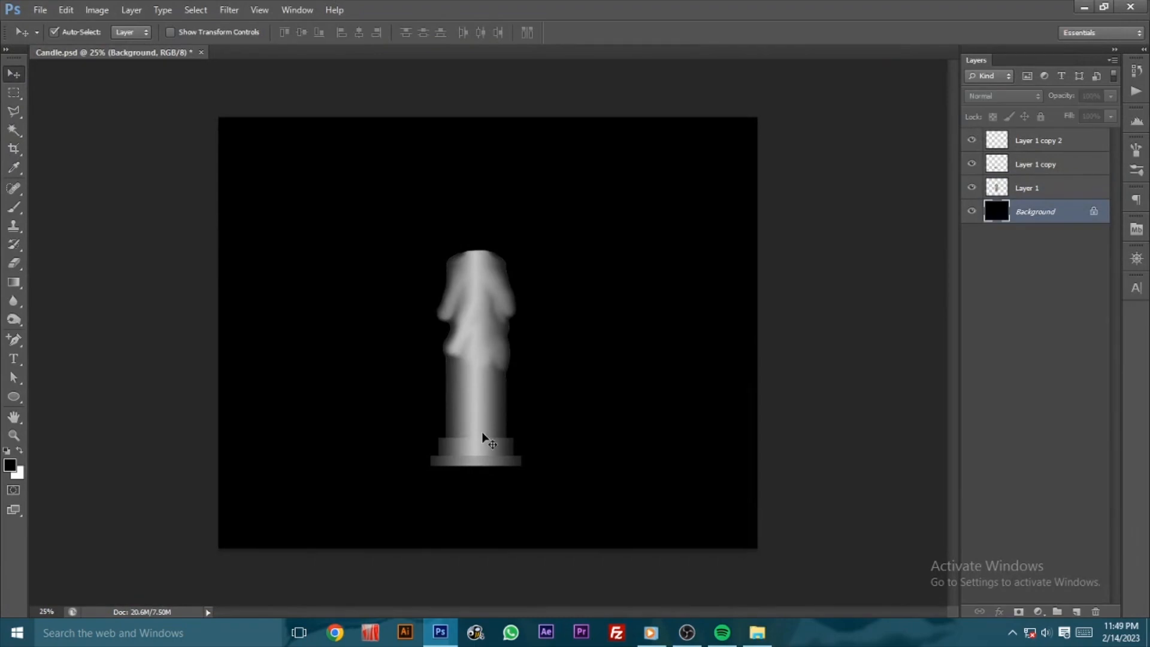
Step: Duplicate the upper base strip beside the candle and move the copy's layer directly above the Background
key("alt+bracketright")
key("alt+bracketright")
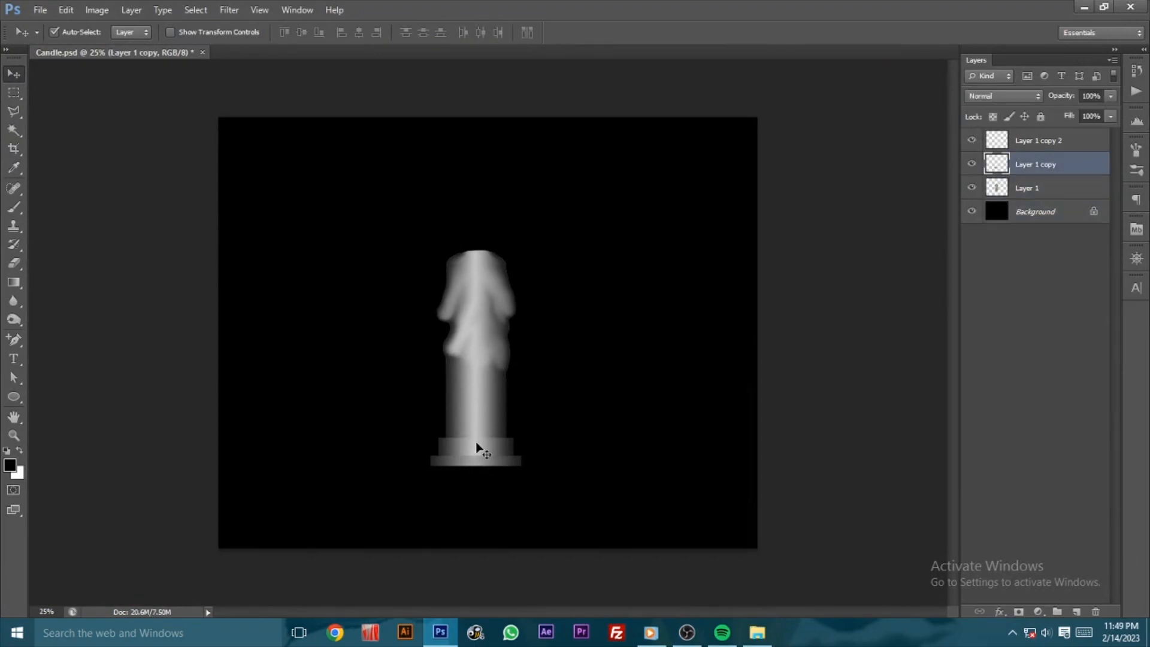
left_click_drag(485, 444, 627, 439)
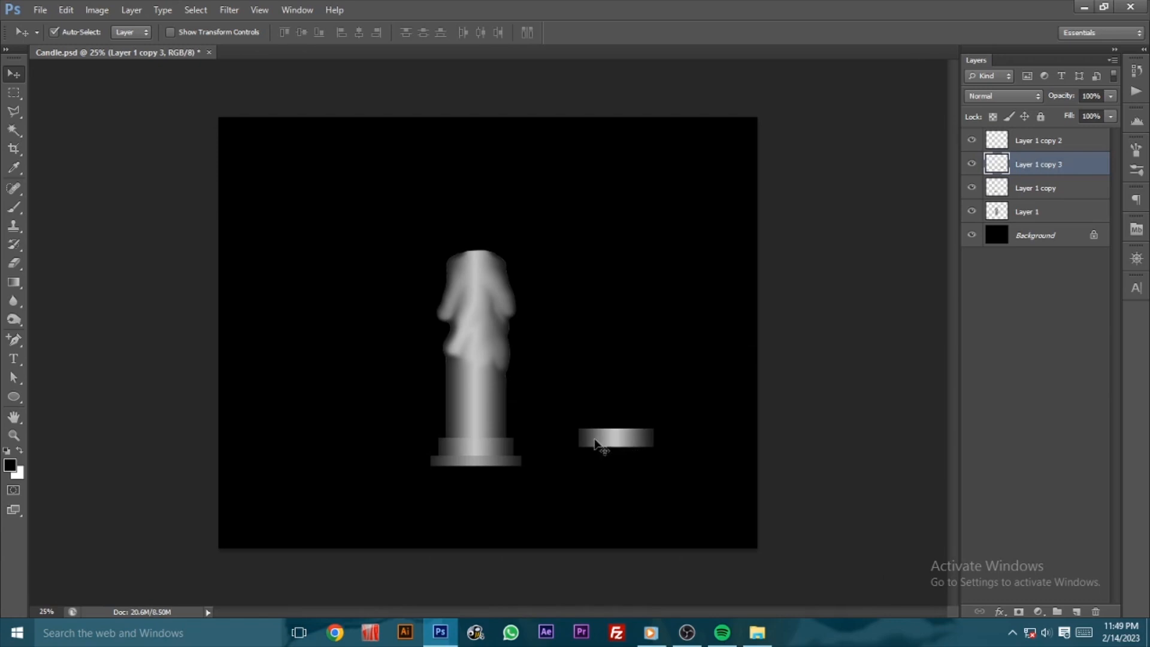
left_click_drag(1055, 198, 1047, 223)
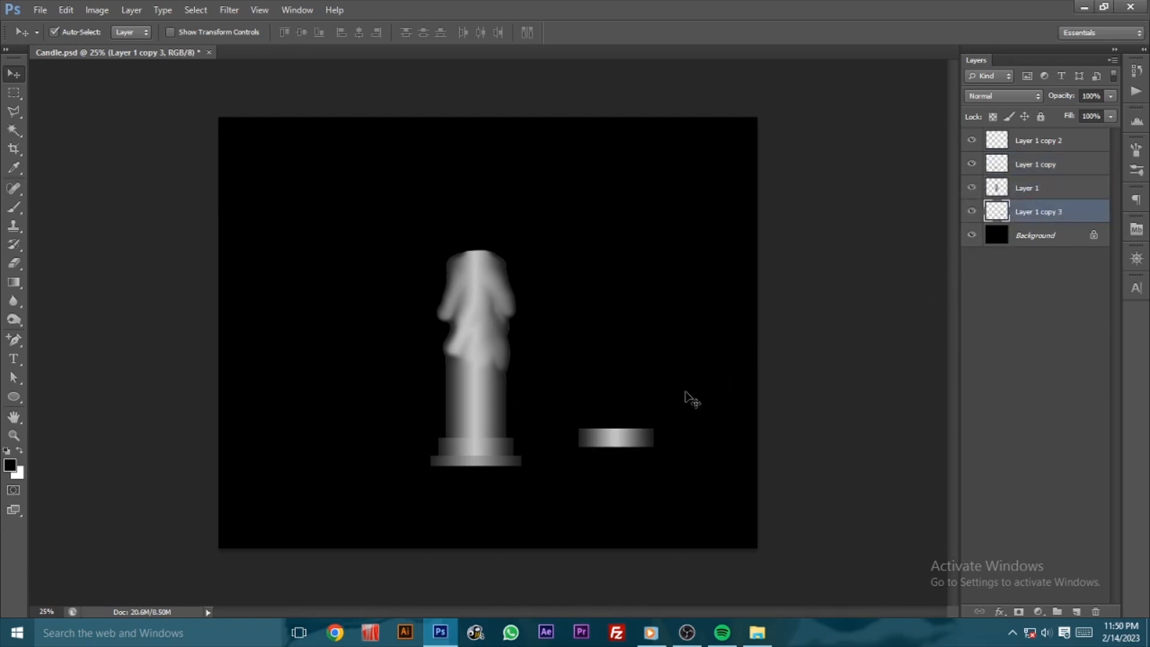
Step: Group the candle column and both base strip layers, and name the group "candle base"
left_click(487, 419)
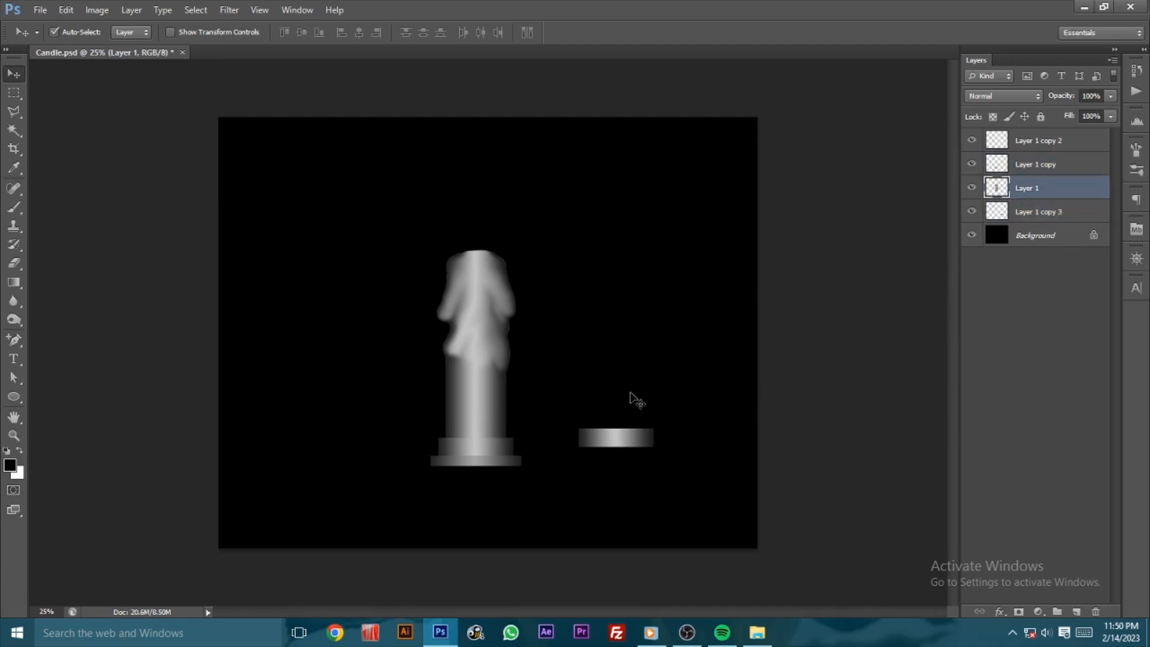
left_click(1036, 164, "shift")
left_click(1035, 143, "shift")
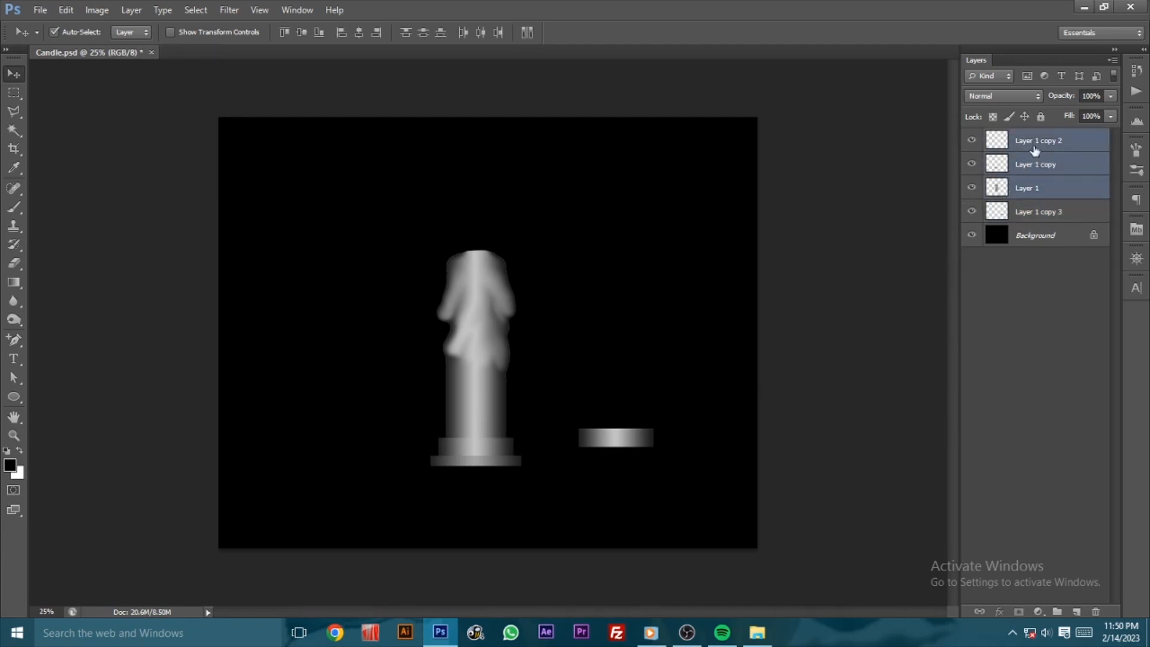
left_click(131, 9)
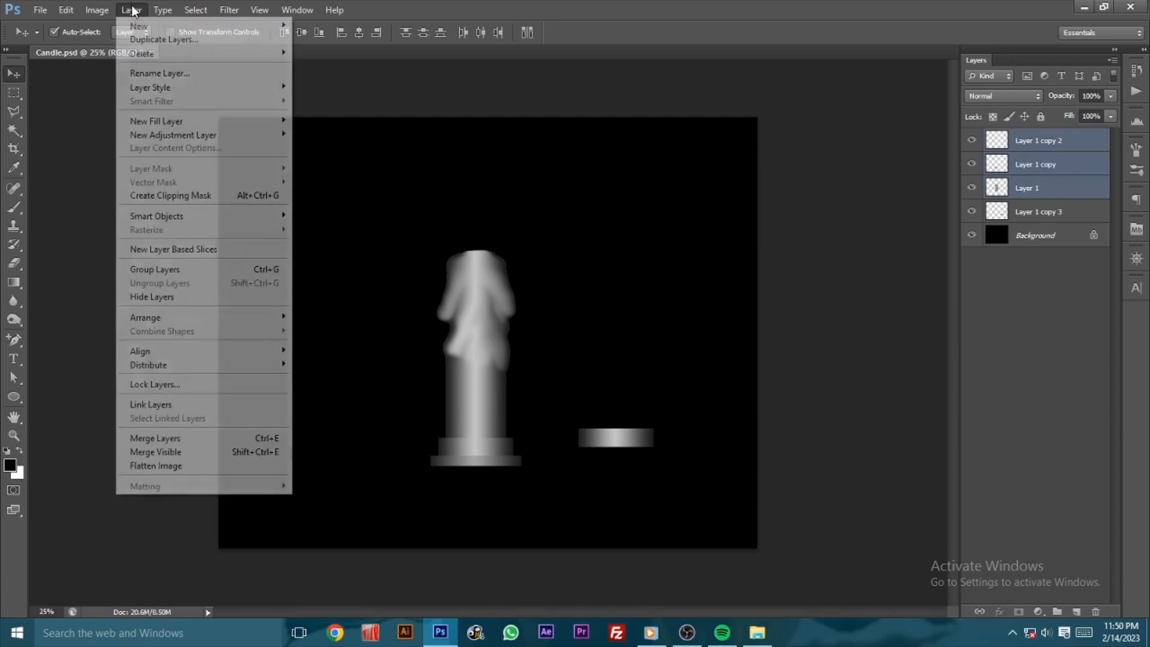
left_click(175, 272)
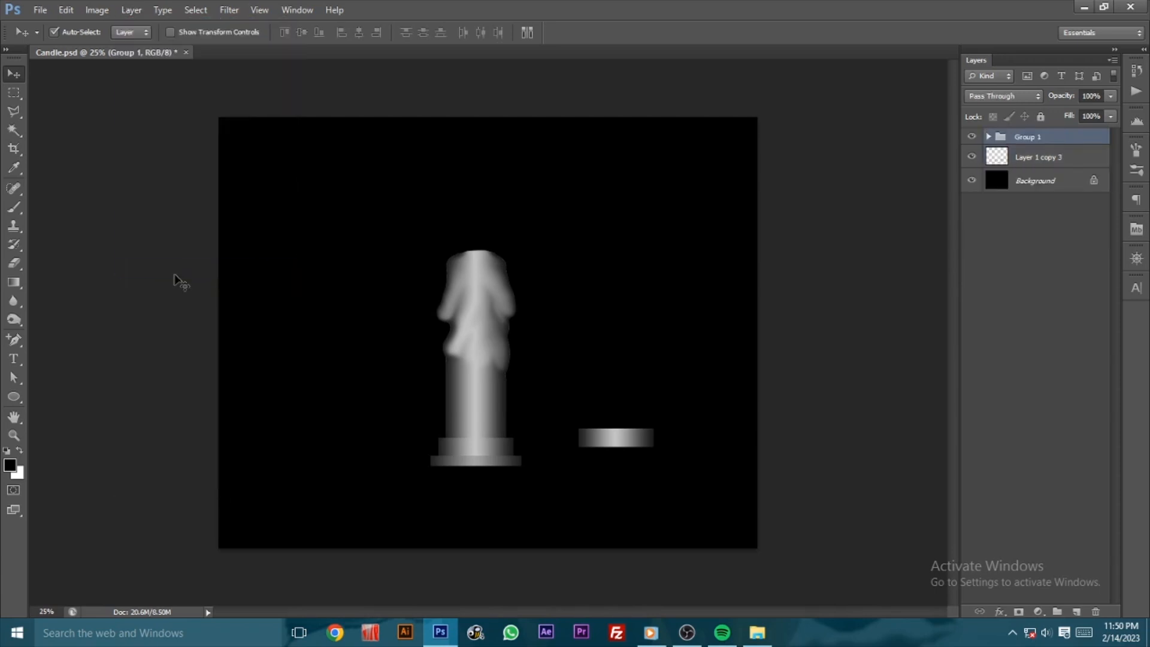
double_click(1028, 137)
key("Return")
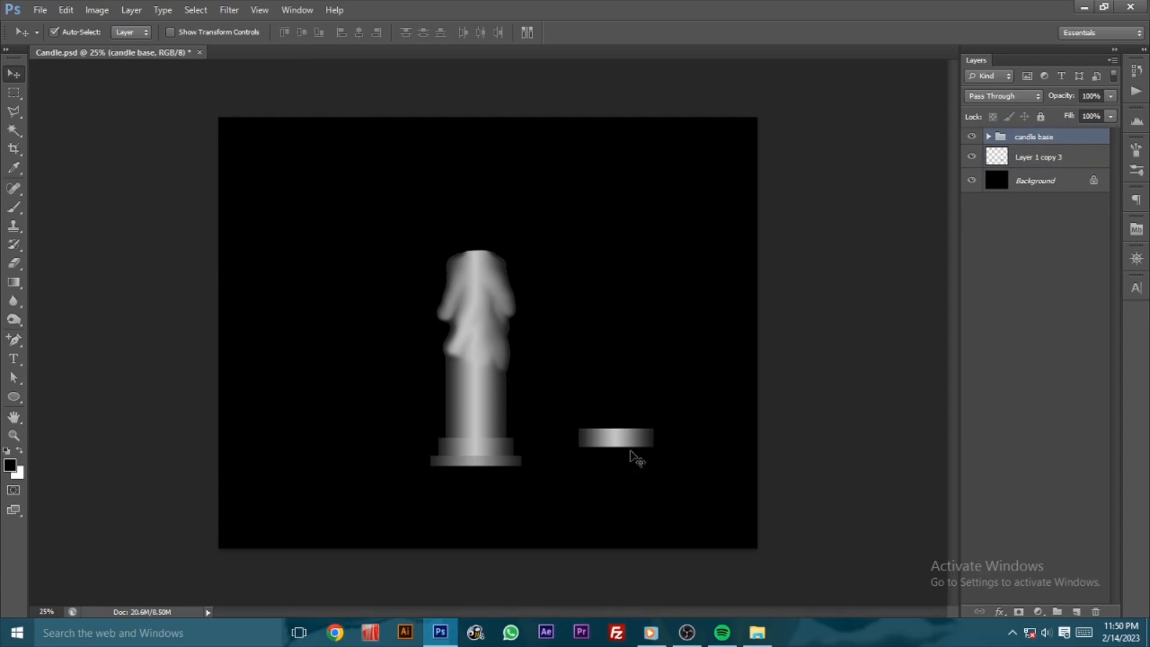
Step: Transform the loose strip into a thin vertical wick and place it at the middle of the candle's top
left_click_drag(639, 440, 628, 408)
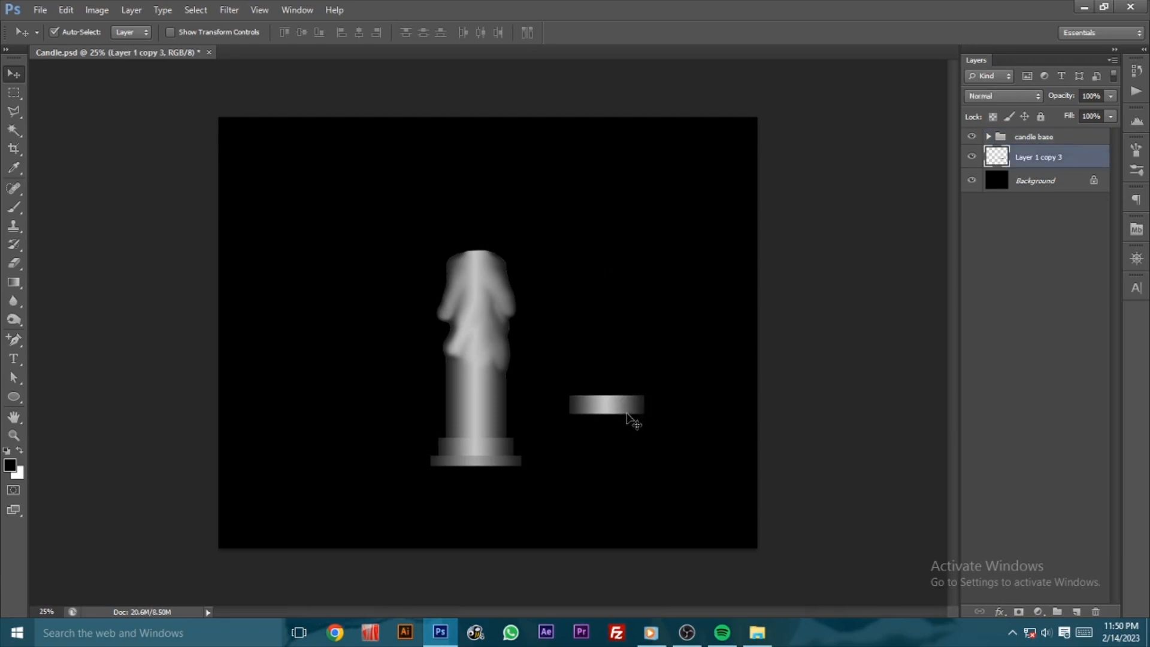
key("ctrl+t")
left_click_drag(607, 393, 607, 319)
left_click_drag(644, 366, 583, 368)
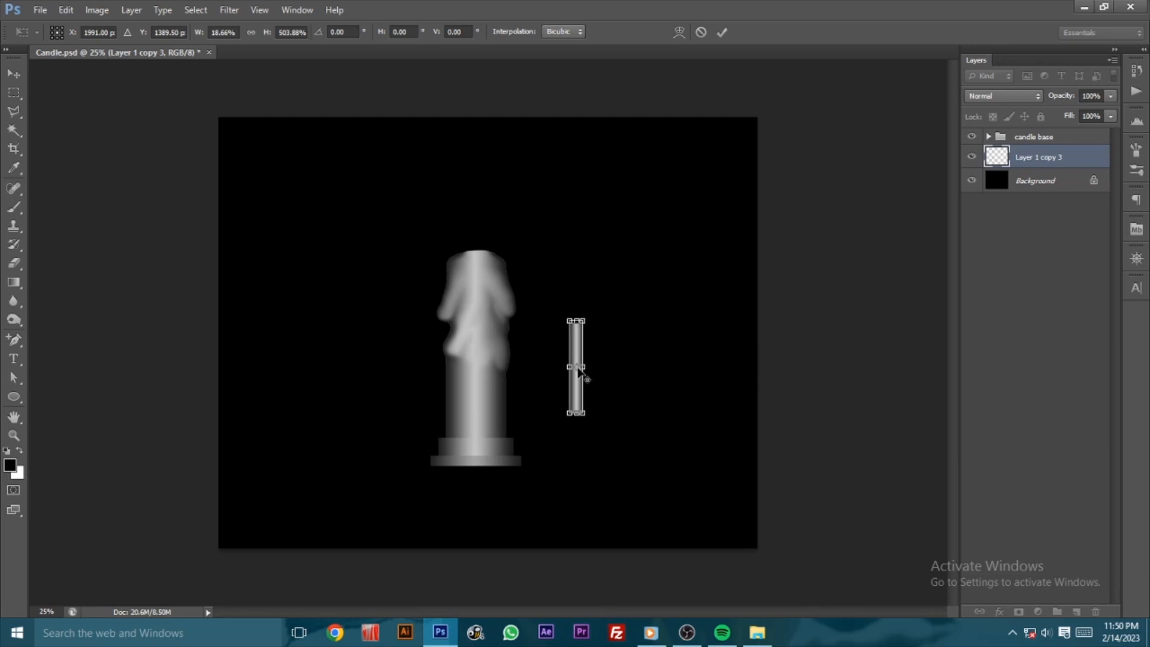
key("ctrl+plus")
key("ctrl+plus")
left_click_drag(664, 309, 664, 403)
left_click_drag(675, 449, 472, 173)
key("Return")
Step: Rename the wick's layer as "thread"
double_click(1030, 156)
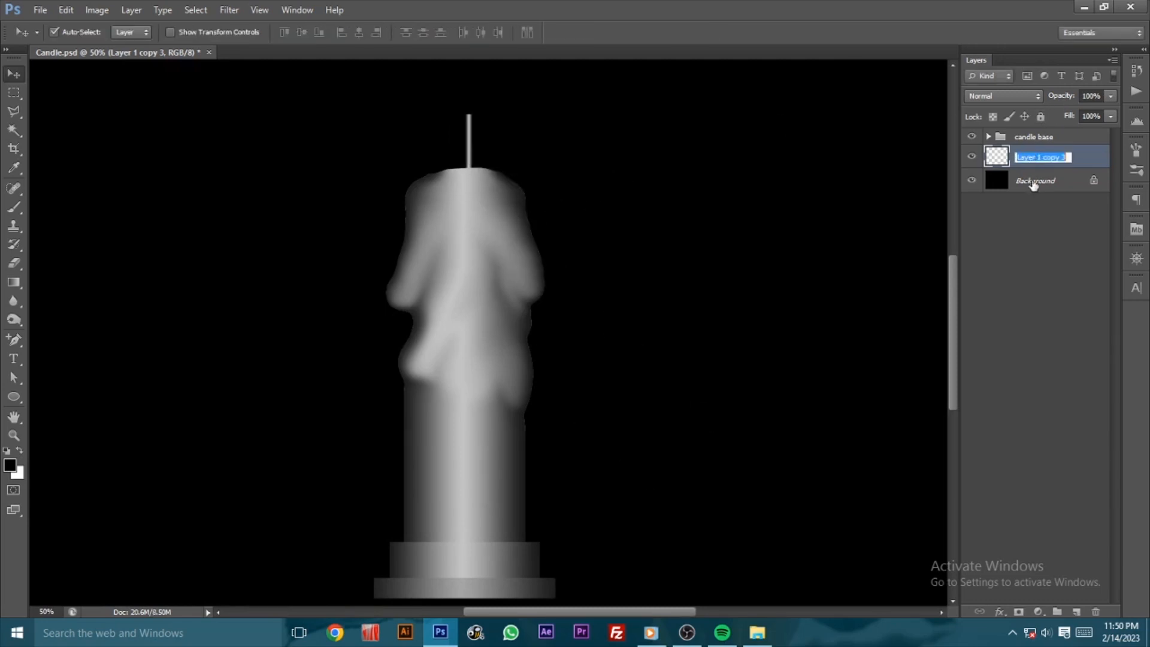
type("thread")
key("Return")
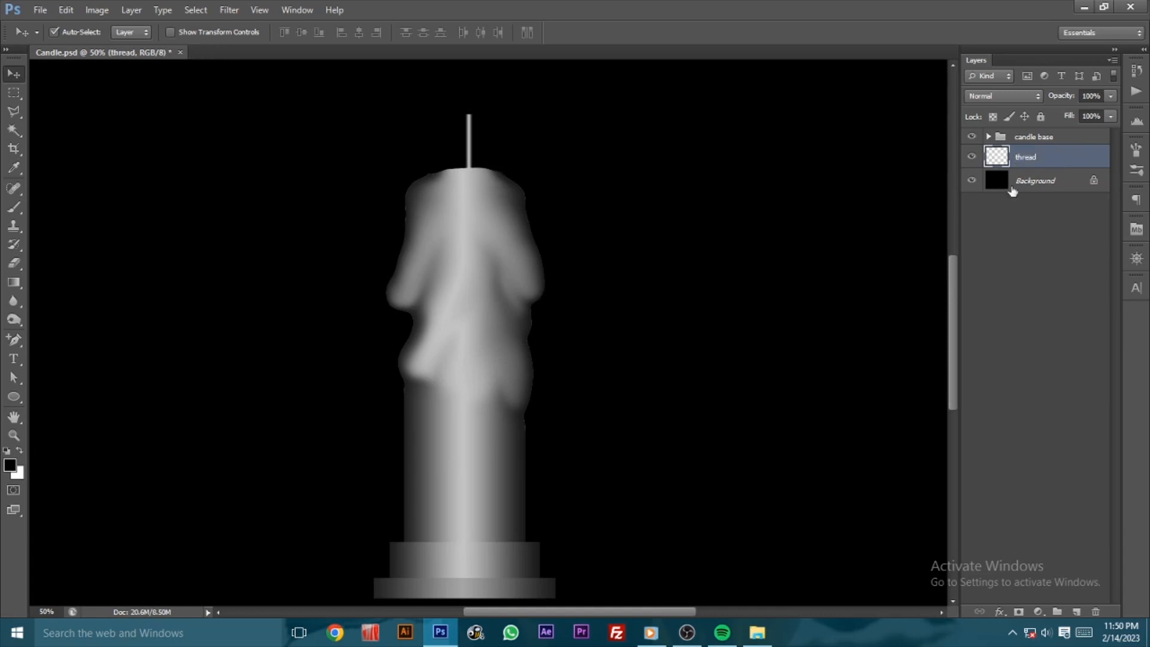
Step: Bend the thread into a curved wick with Liquify, widening its tip, and shift it sideways toward the candle's centre
left_click_drag(507, 245, 516, 288)
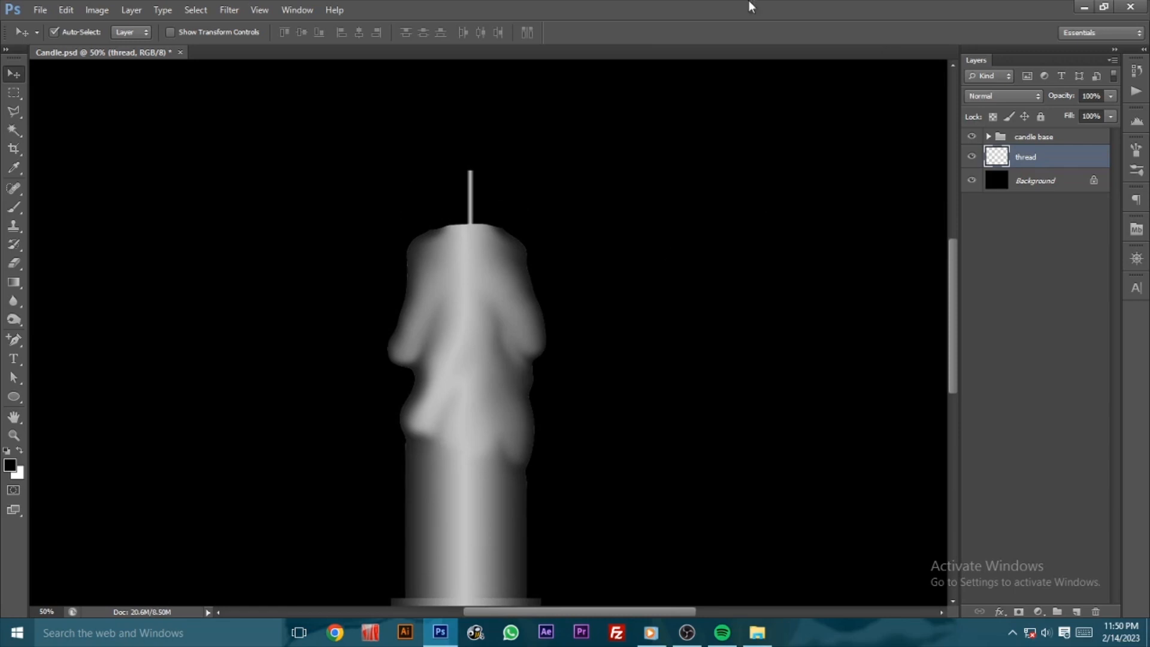
left_click(228, 11)
left_click(257, 107)
mouse_move(449, 205)
left_mouse_down()
mouse_move(477, 206)
mouse_move(469, 190)
mouse_move(480, 231)
left_mouse_up()
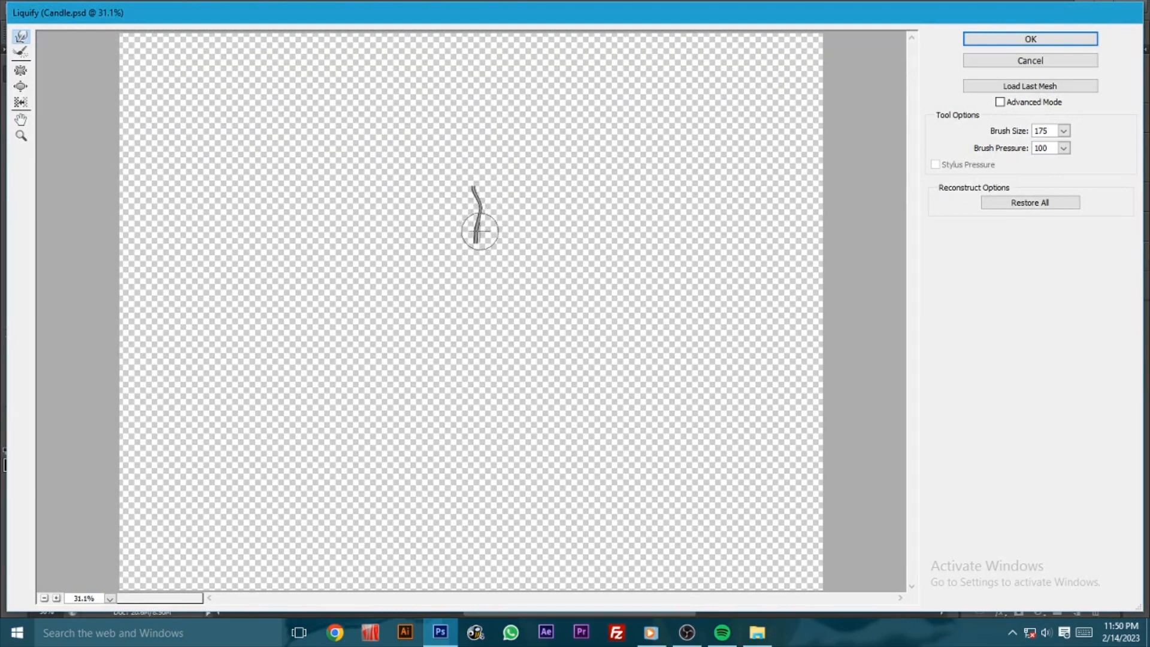
left_click_drag(483, 185, 489, 187)
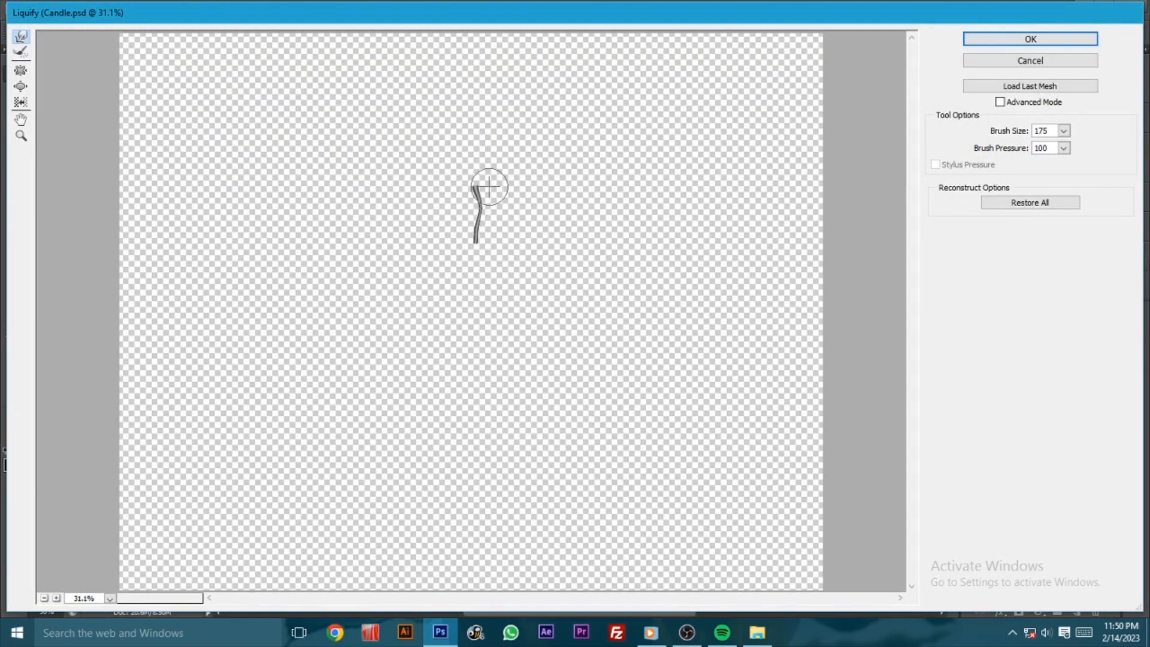
left_click(1028, 39)
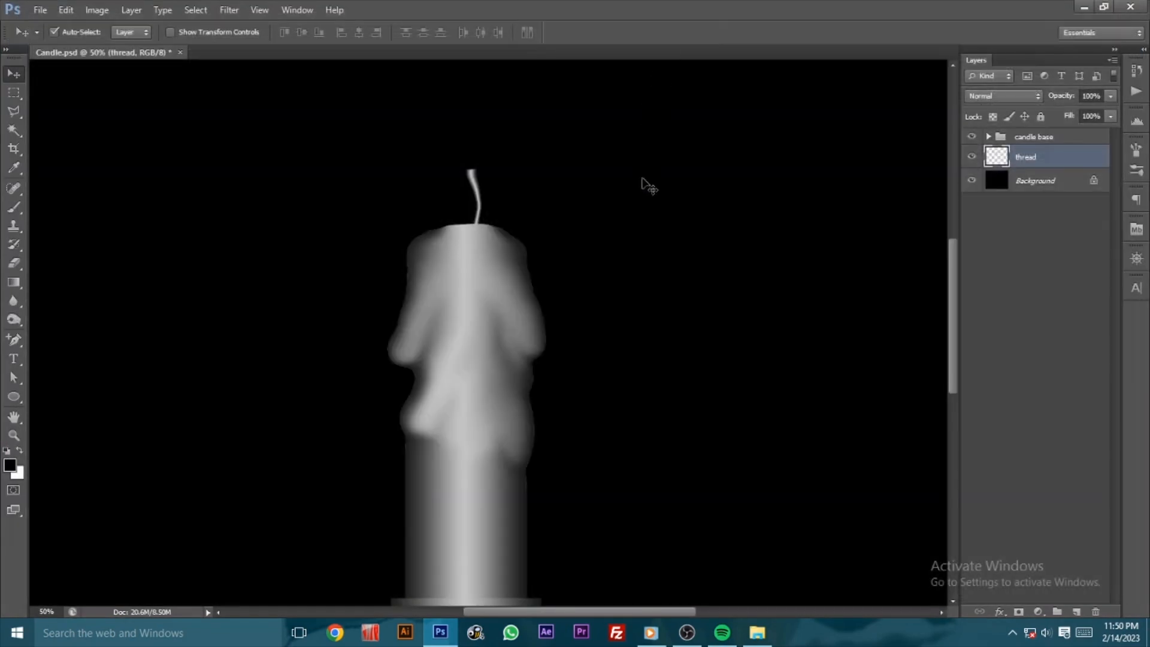
scroll(494, 211, "up", 3)
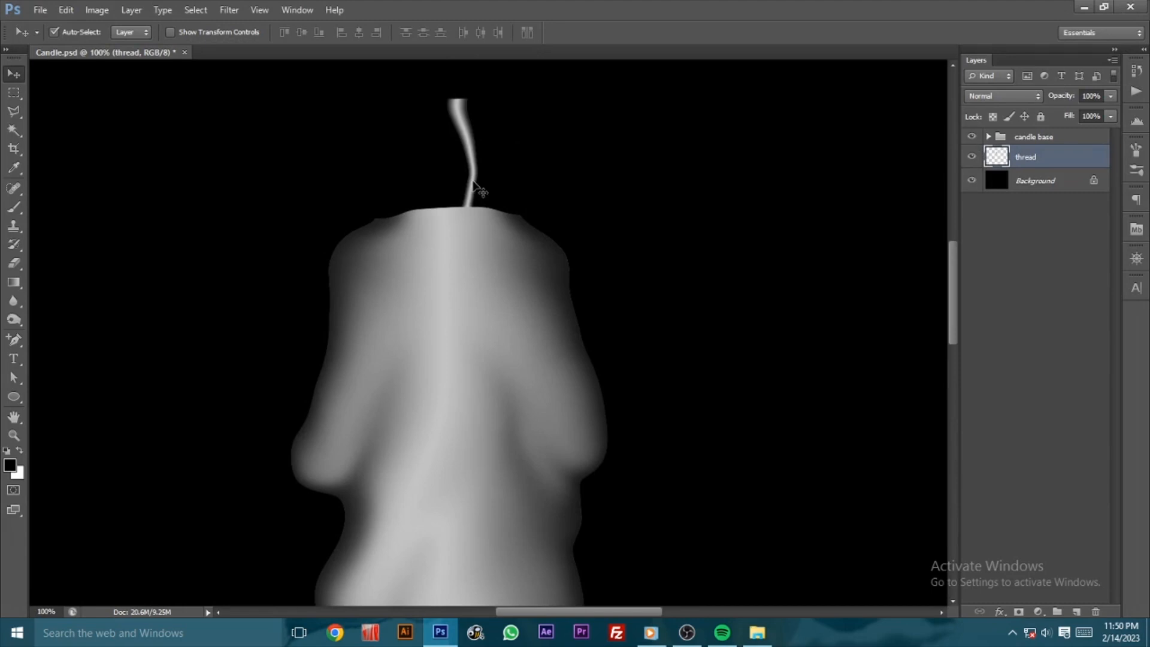
left_click_drag(473, 182, 458, 184)
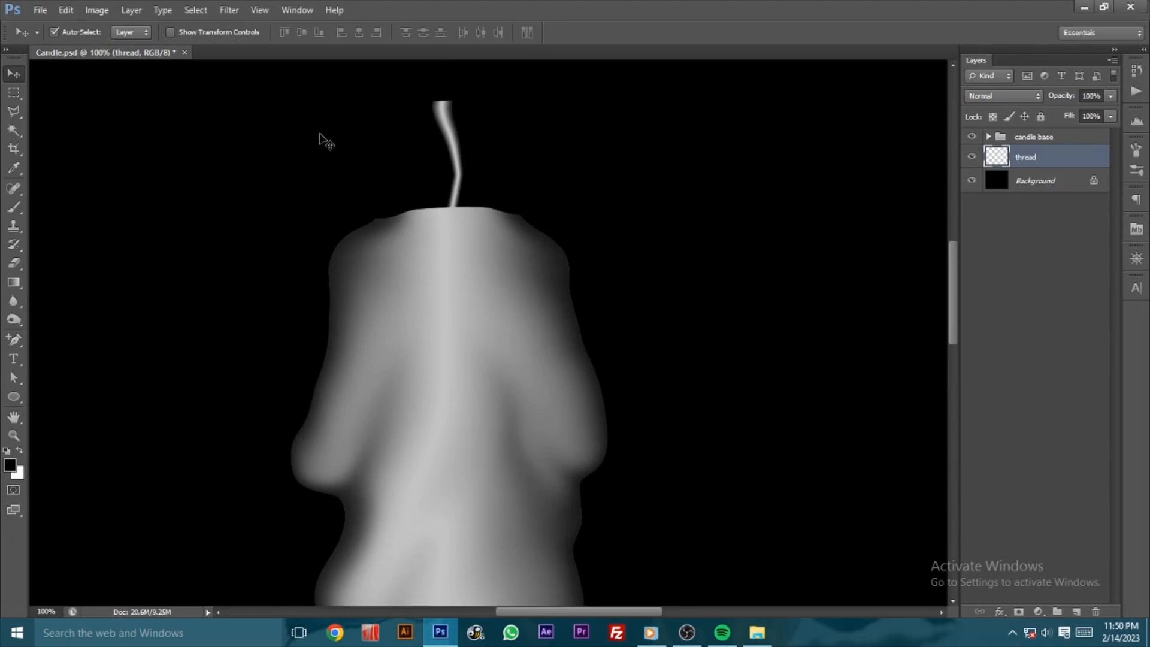
Step: Lighten the thread using Levels with the output levels set to 128 and 255
key("ctrl+plus")
key("ctrl+plus")
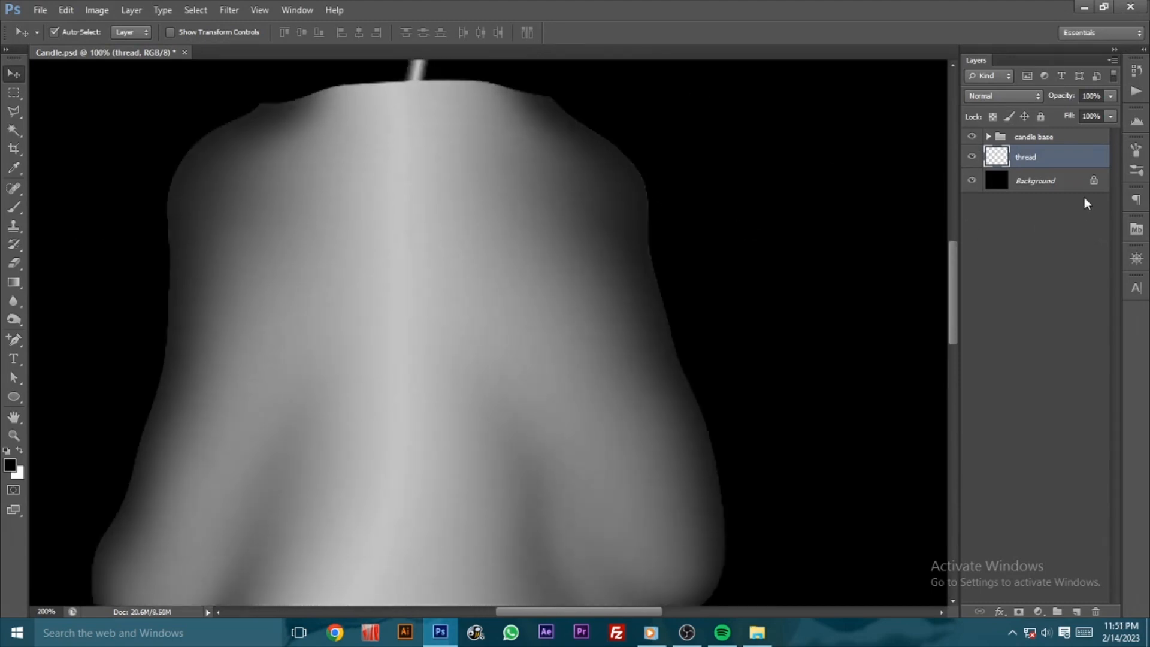
left_click_drag(473, 154, 490, 370)
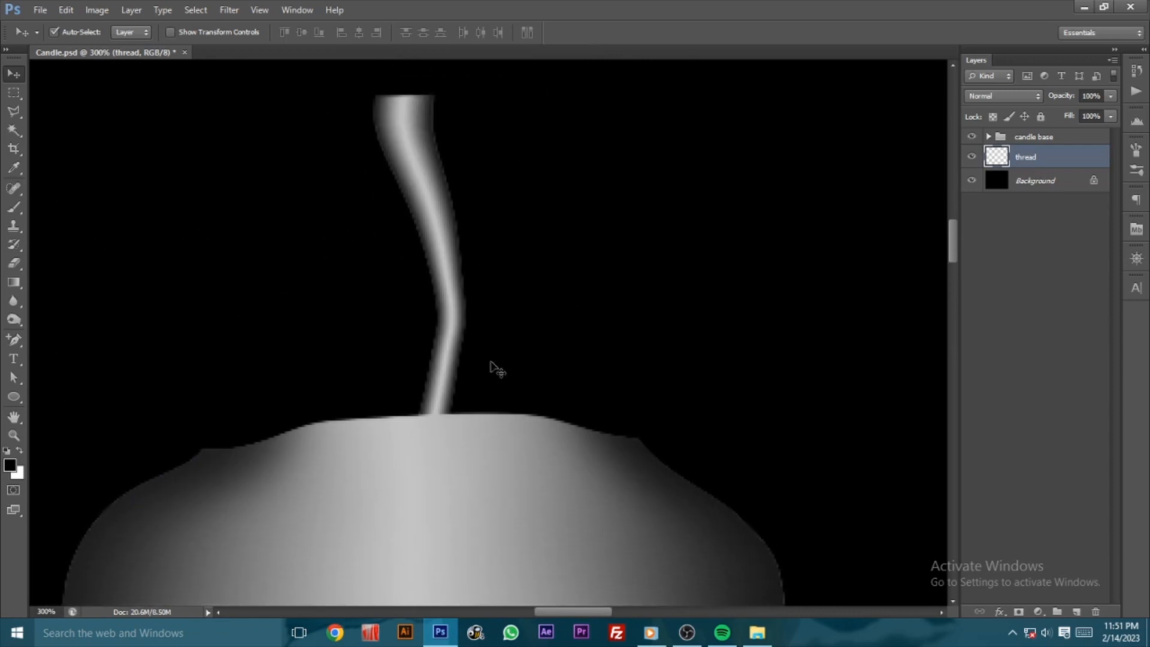
key("ctrl+minus")
key("ctrl+minus")
left_click(94, 10)
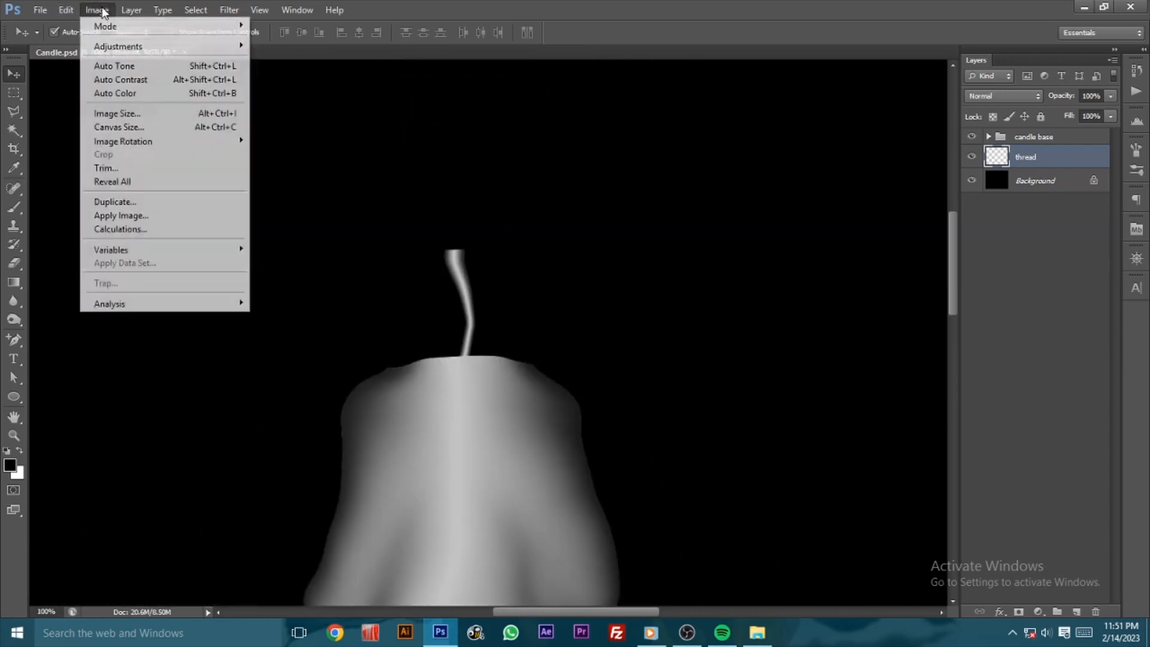
mouse_move(155, 47)
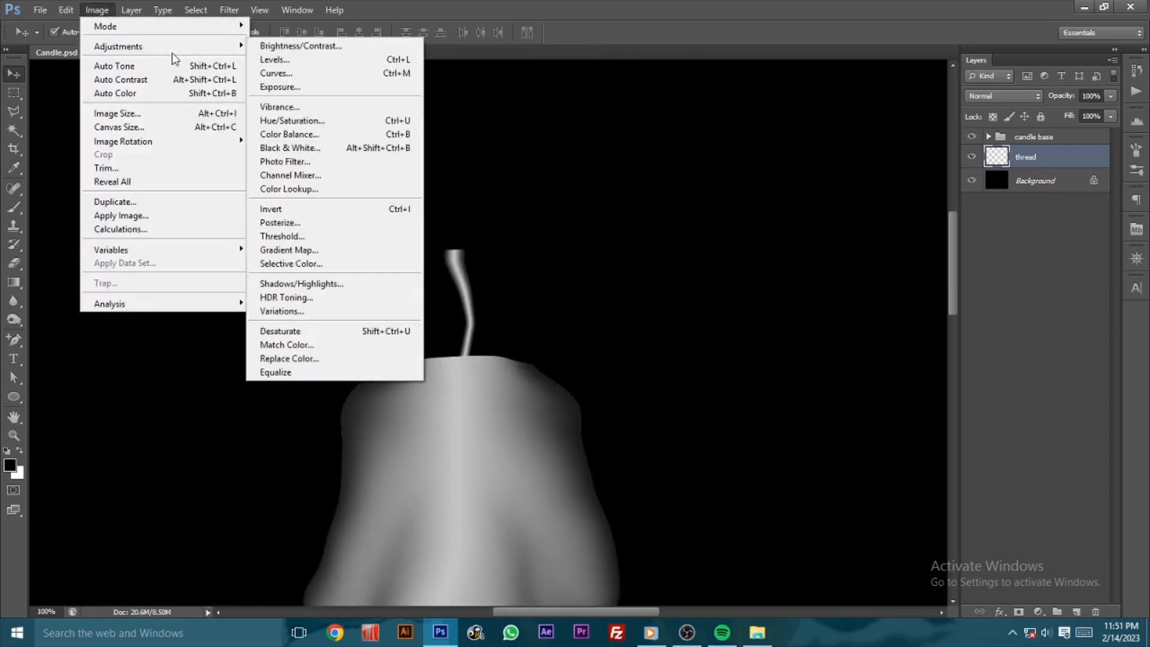
left_click(293, 60)
left_click_drag(701, 364, 734, 365)
mouse_move(884, 363)
left_mouse_down()
mouse_move(826, 359)
mouse_move(885, 364)
left_mouse_up()
left_click_drag(734, 365, 793, 365)
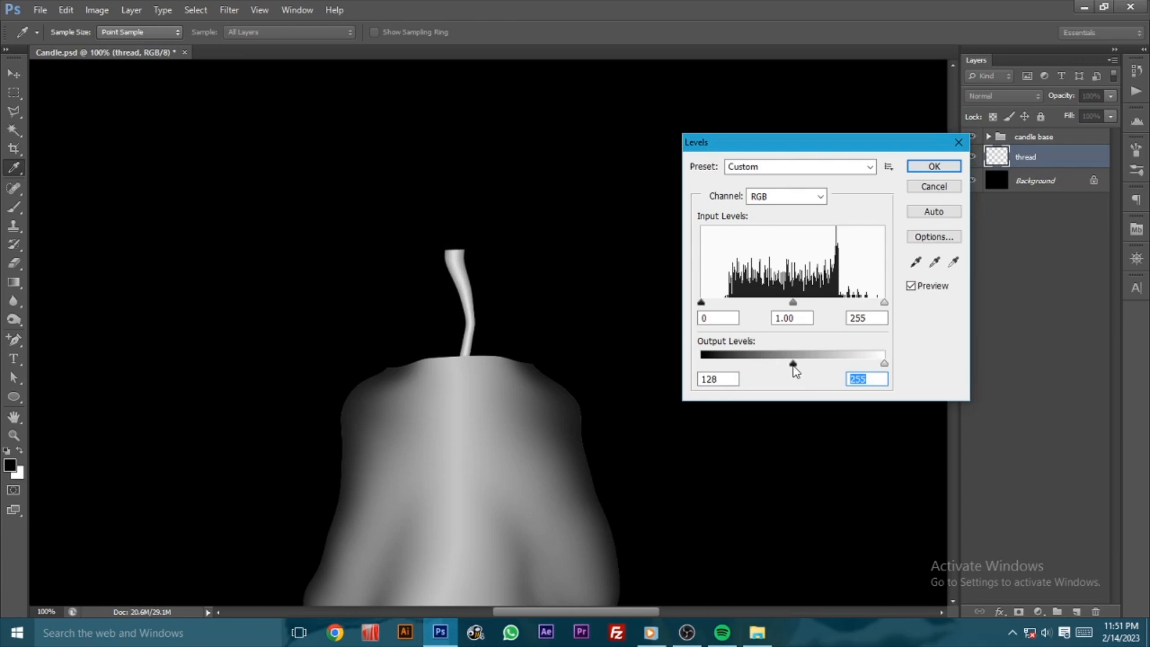
left_click(933, 166)
key("v")
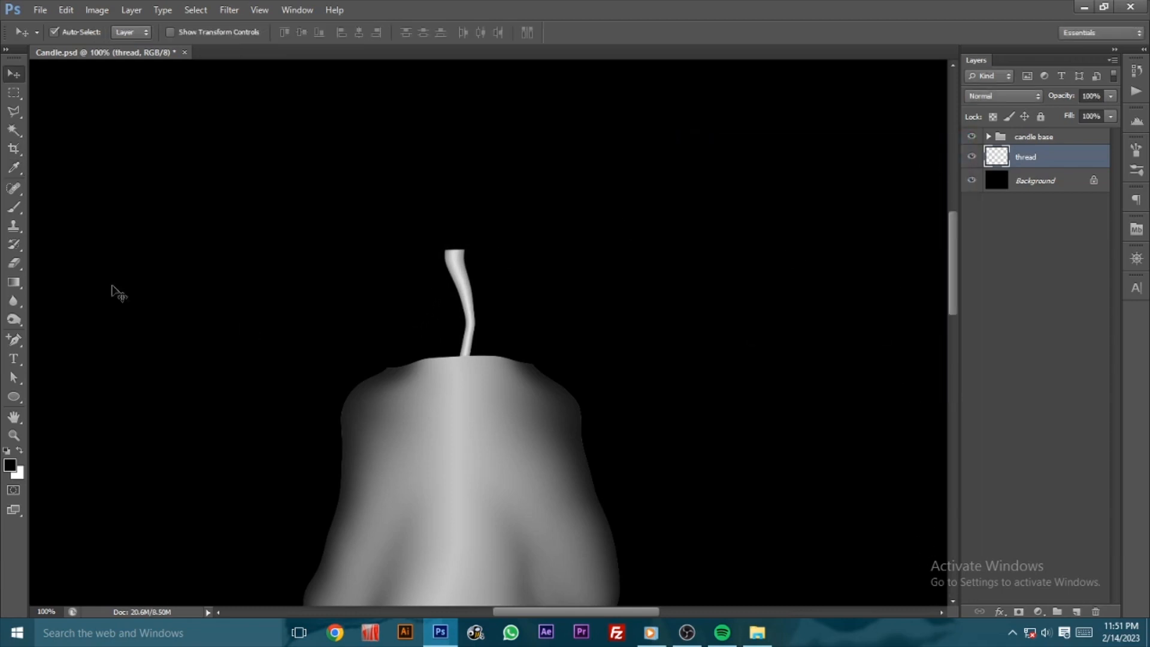
Step: Load the thread's outline as a selection and paint its tip black with a spatter brush of size 45
left_click(15, 206)
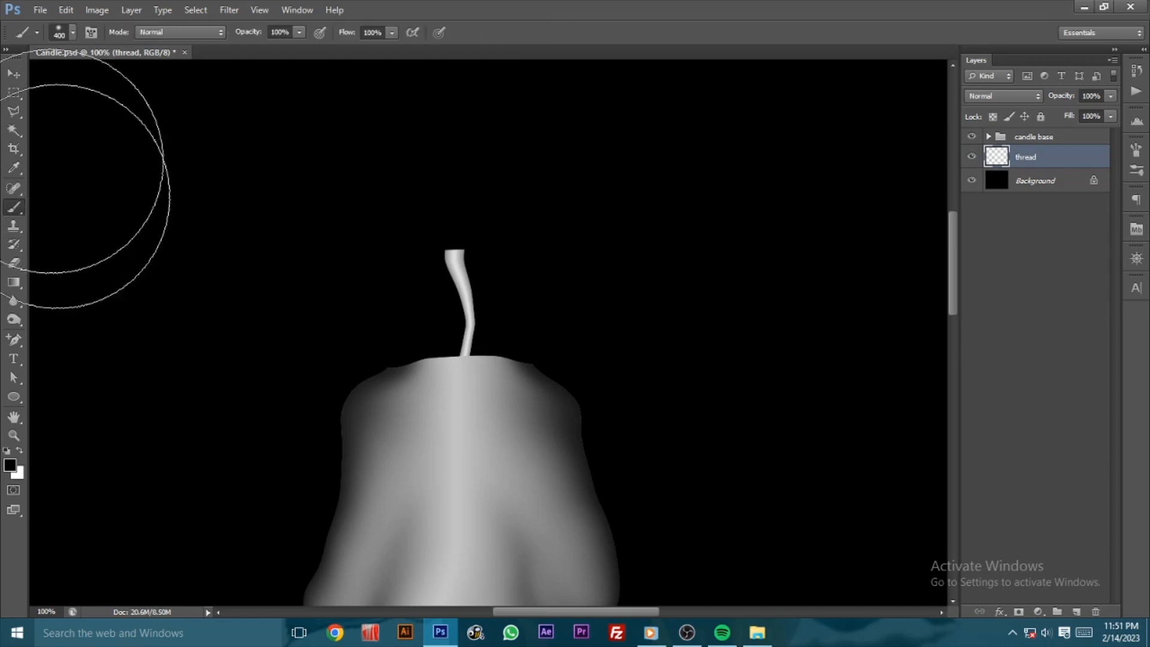
left_click(72, 32)
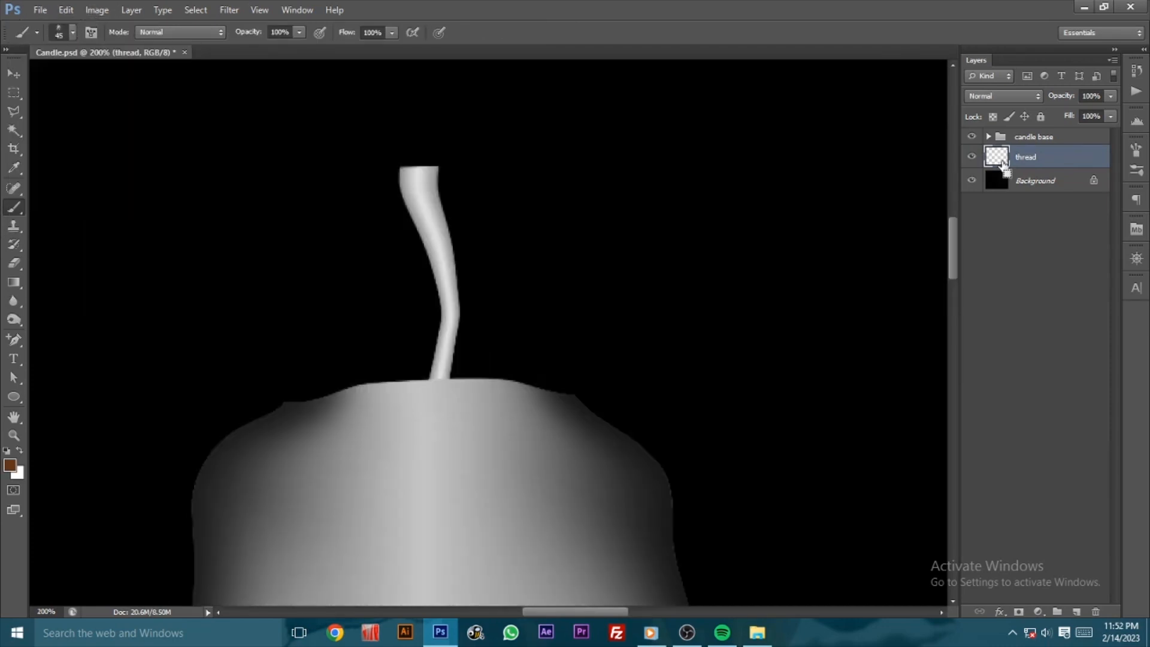
left_click(1005, 160, "ctrl")
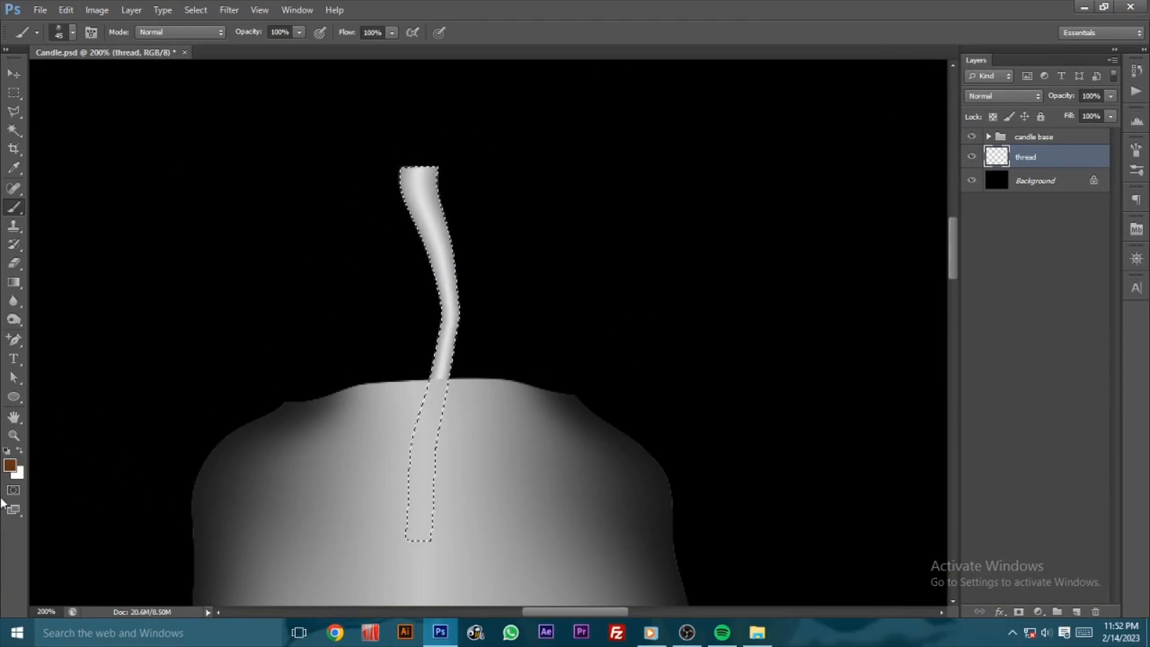
left_click(10, 464)
left_click_drag(787, 340, 764, 348)
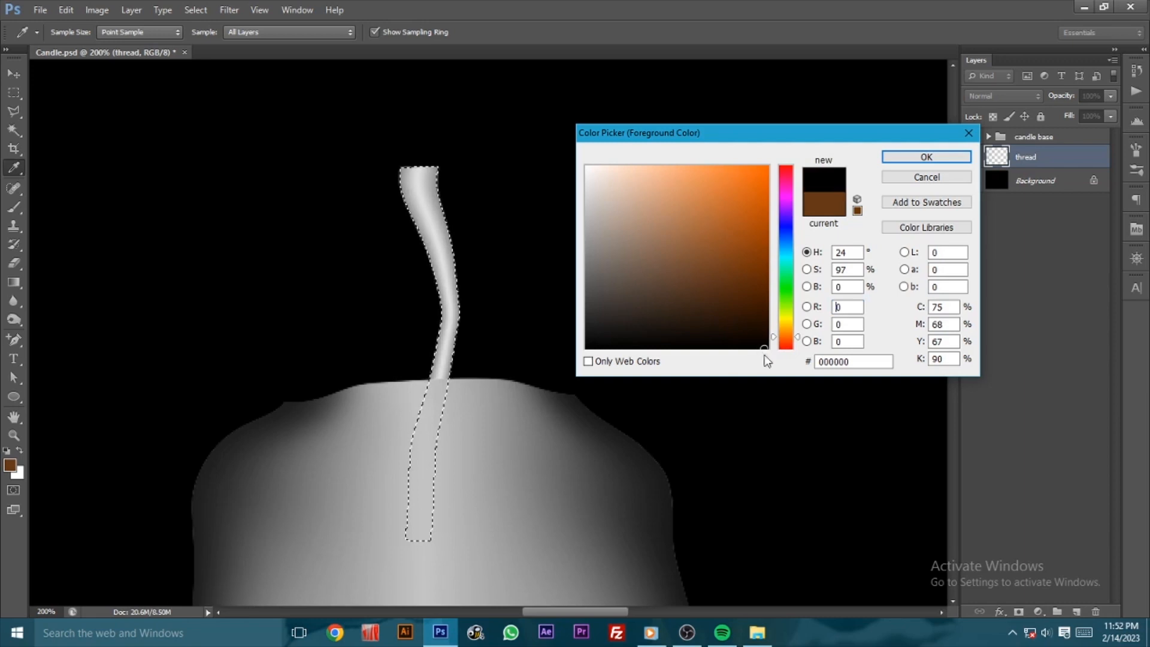
left_click(917, 159)
key("b")
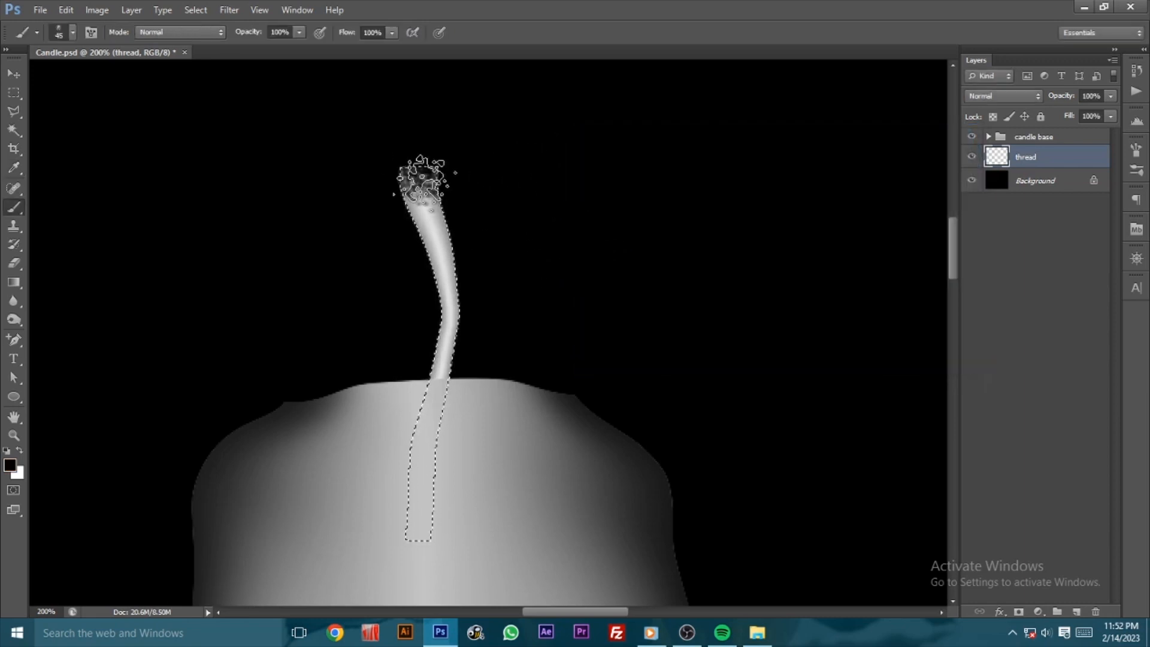
Step: Paint orange f57b21 speckles over the thread's black tip with the spatter brush, then clear the selection
left_click(10, 467)
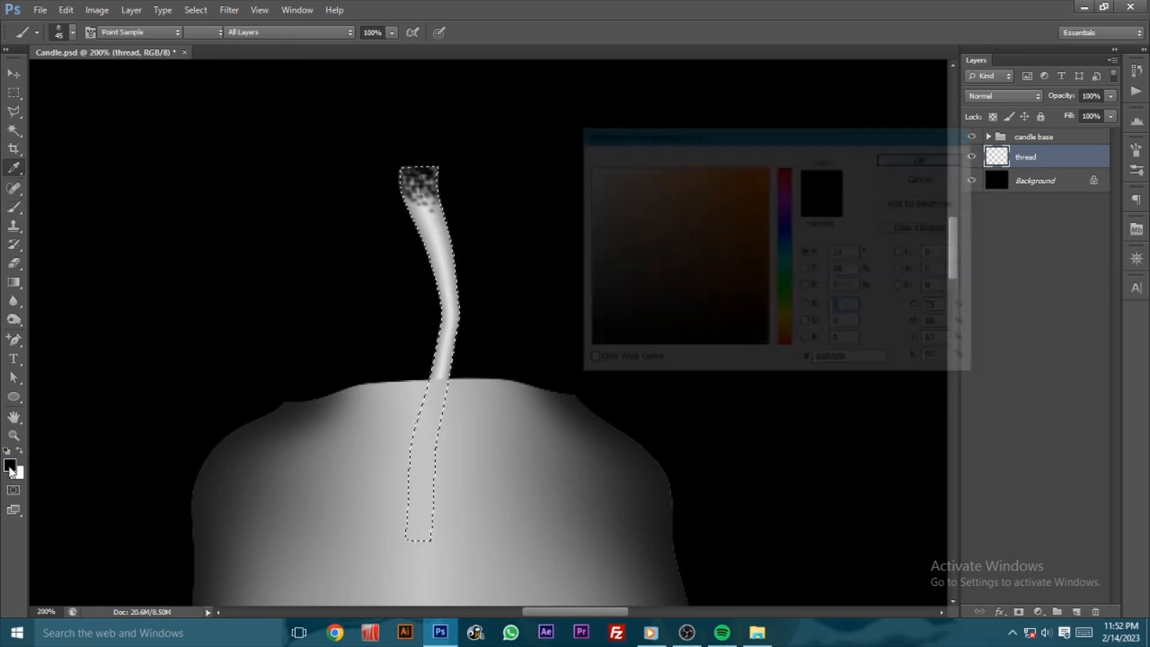
left_click(787, 339)
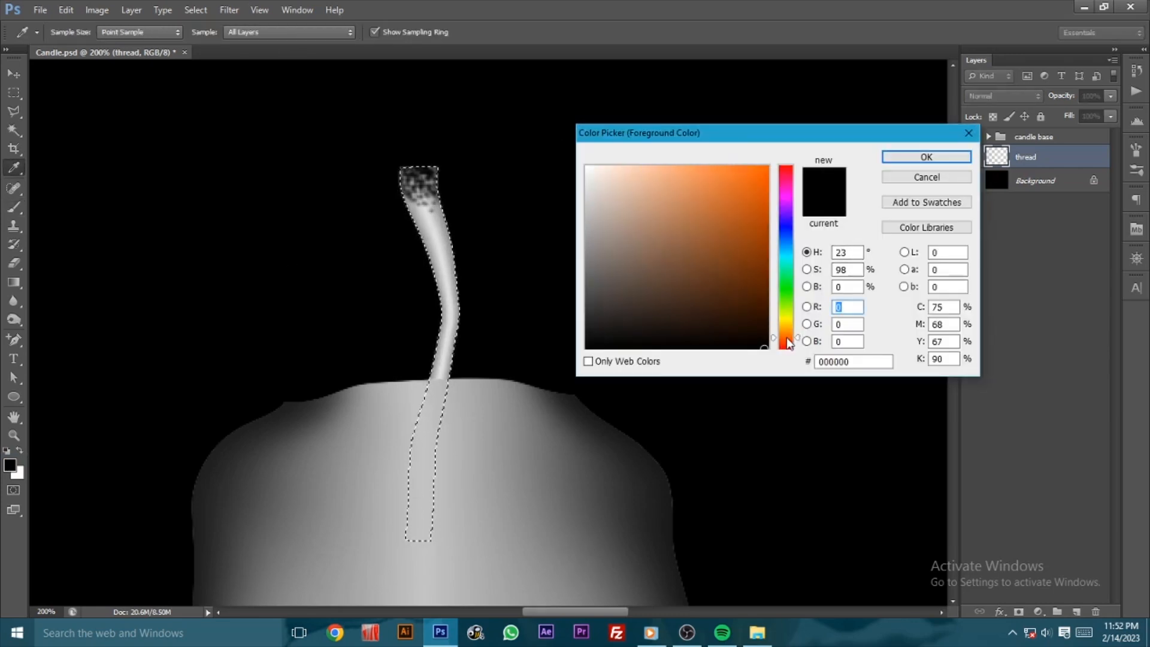
left_click(744, 173)
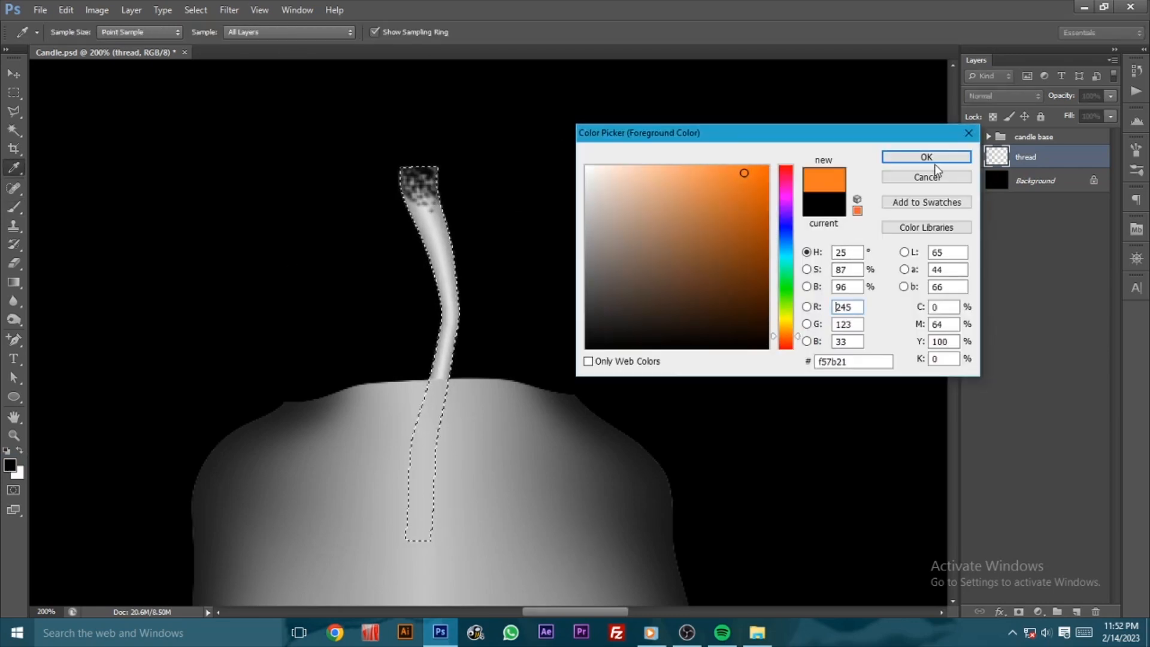
left_click(931, 159)
left_click_drag(436, 174, 424, 179)
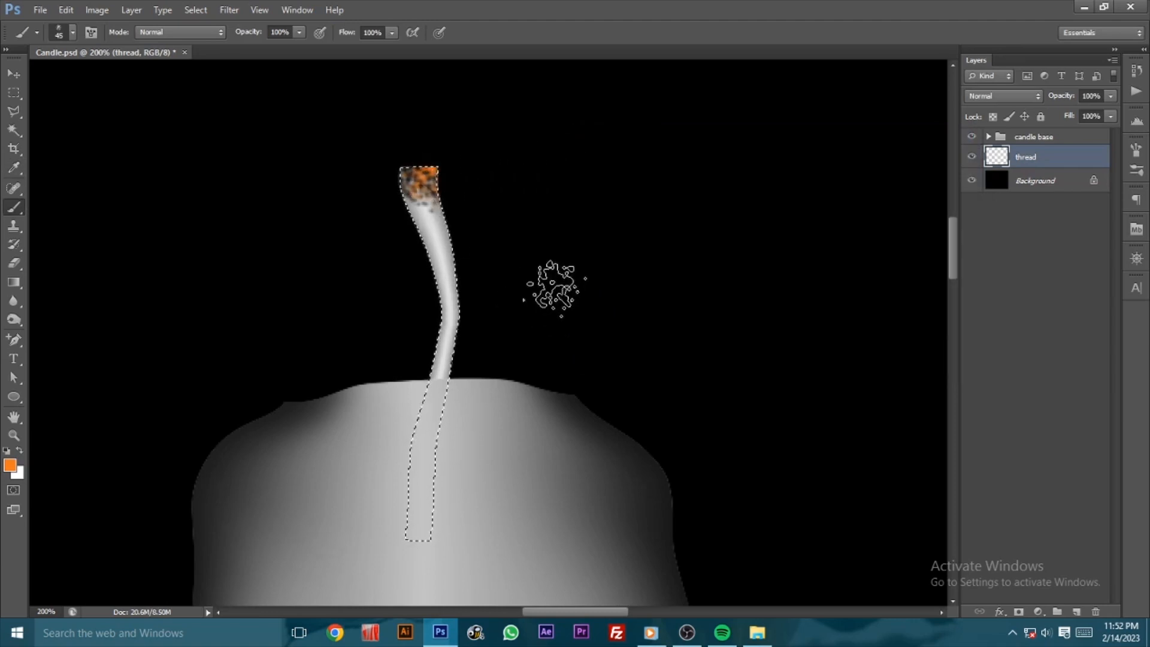
left_click(394, 172)
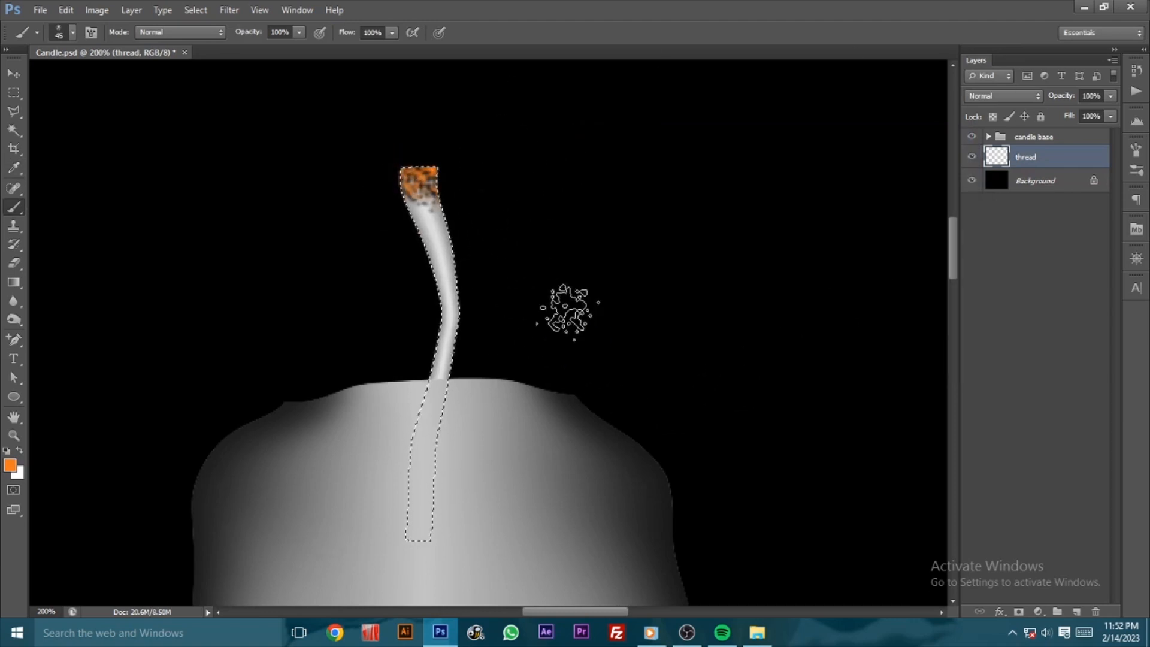
left_click(198, 9)
left_click(219, 41)
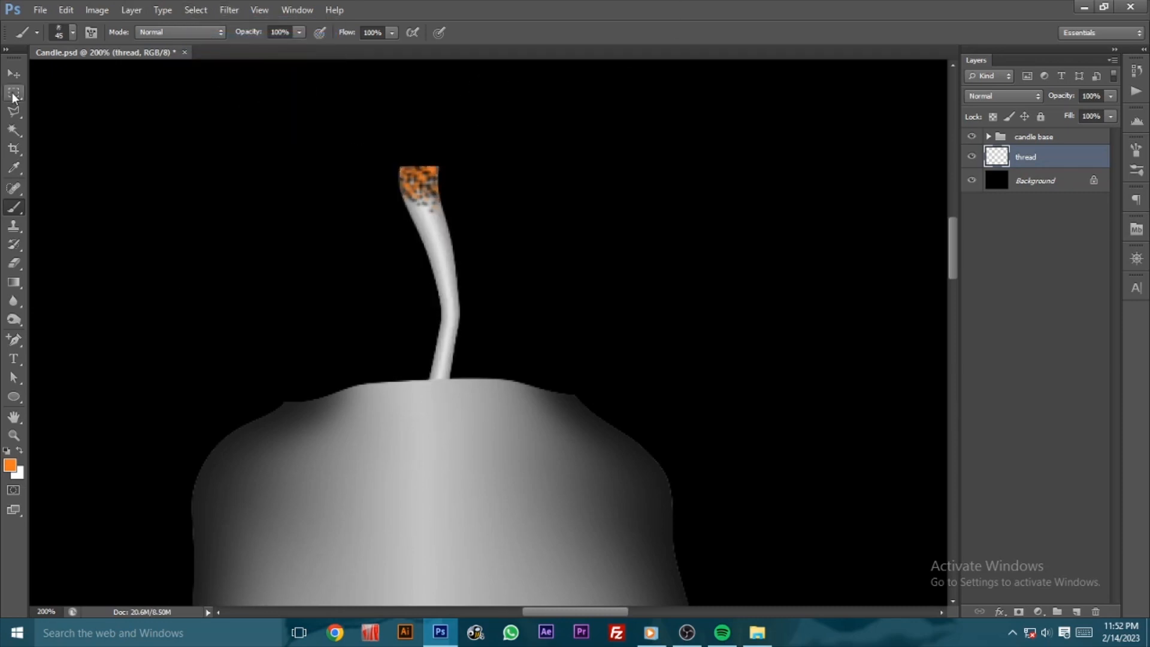
Step: Darken the upper edge of the thread's orange tip with black spatter brush strokes
left_click(14, 74)
left_click(480, 259)
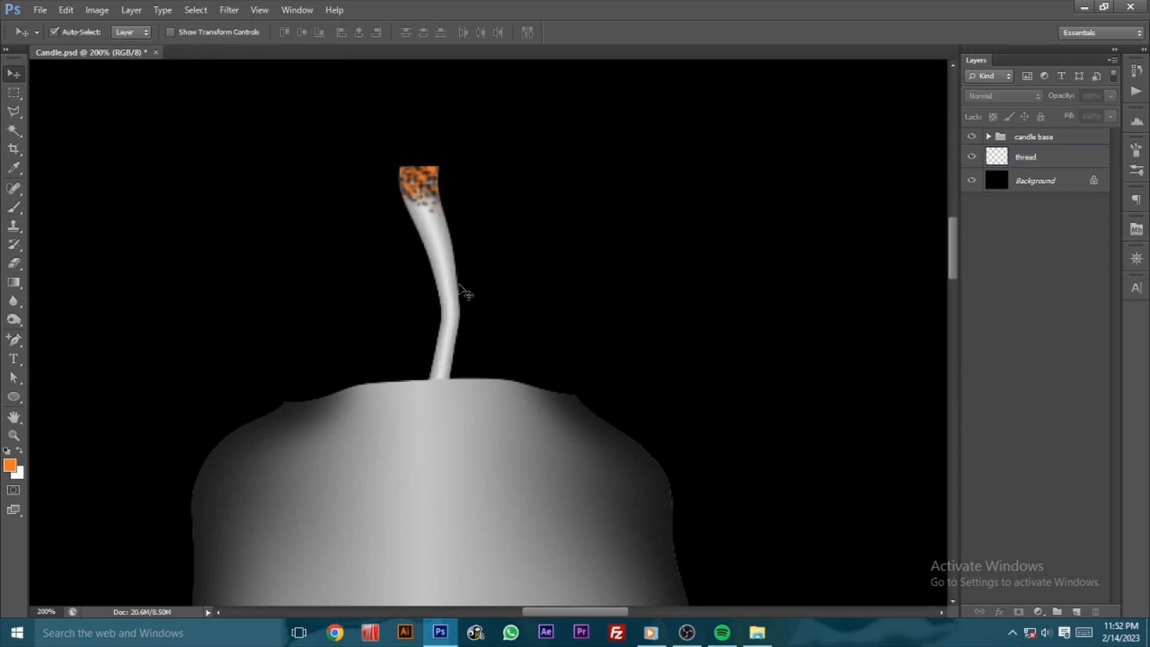
left_click(443, 198)
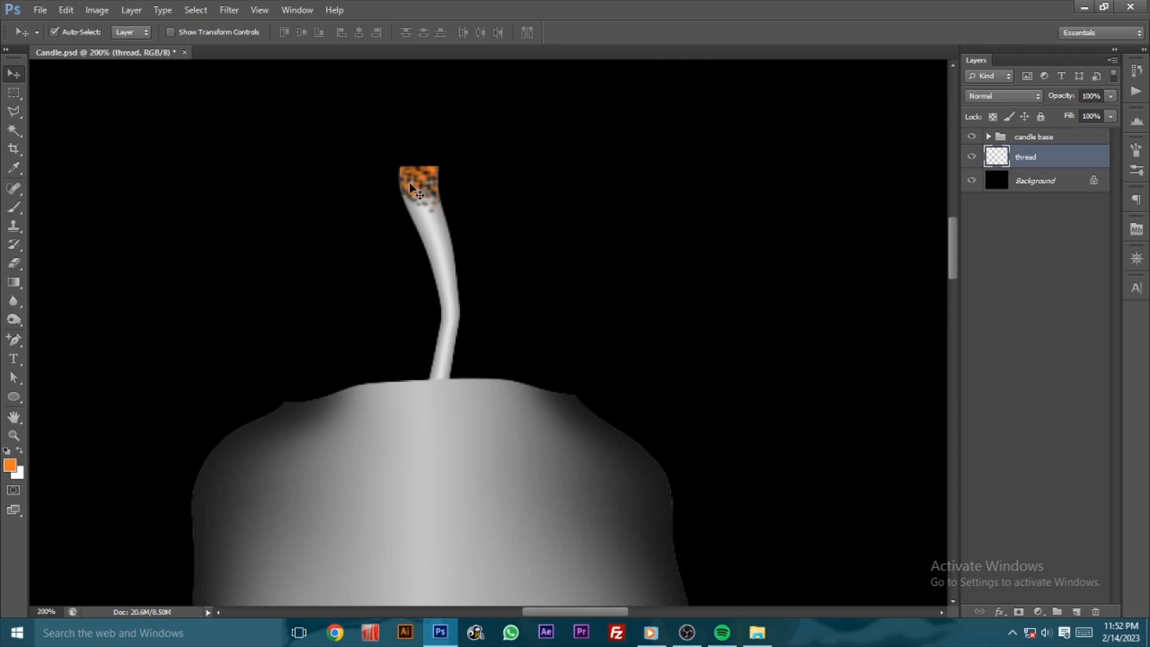
left_click(14, 206)
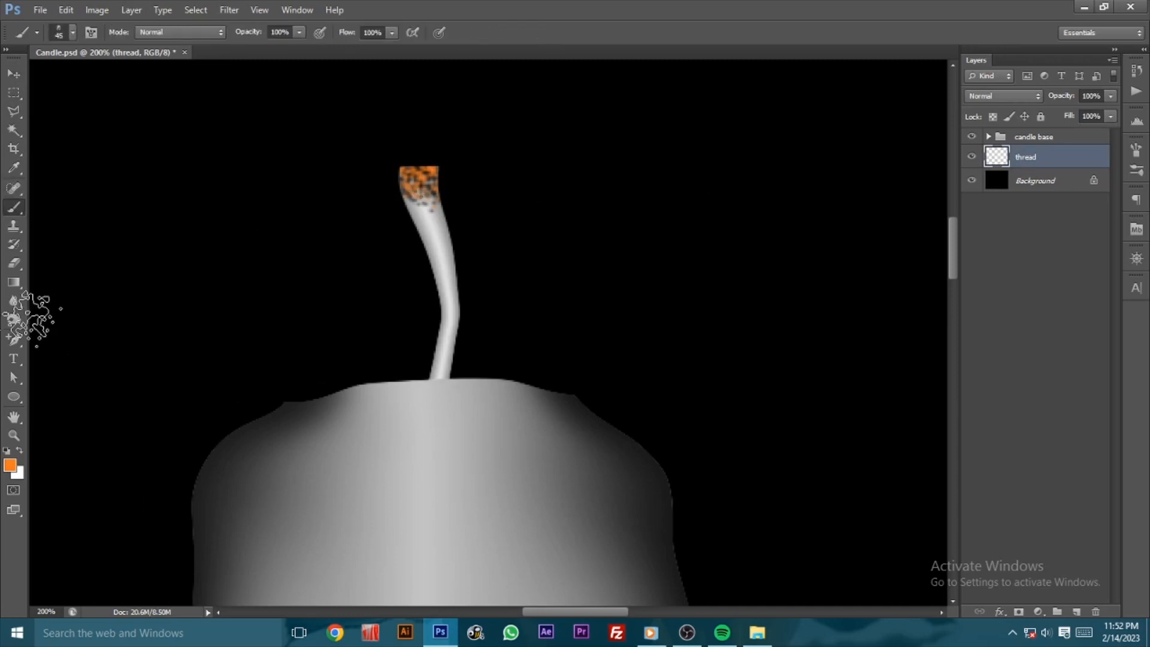
key("d")
left_click_drag(392, 174, 425, 158)
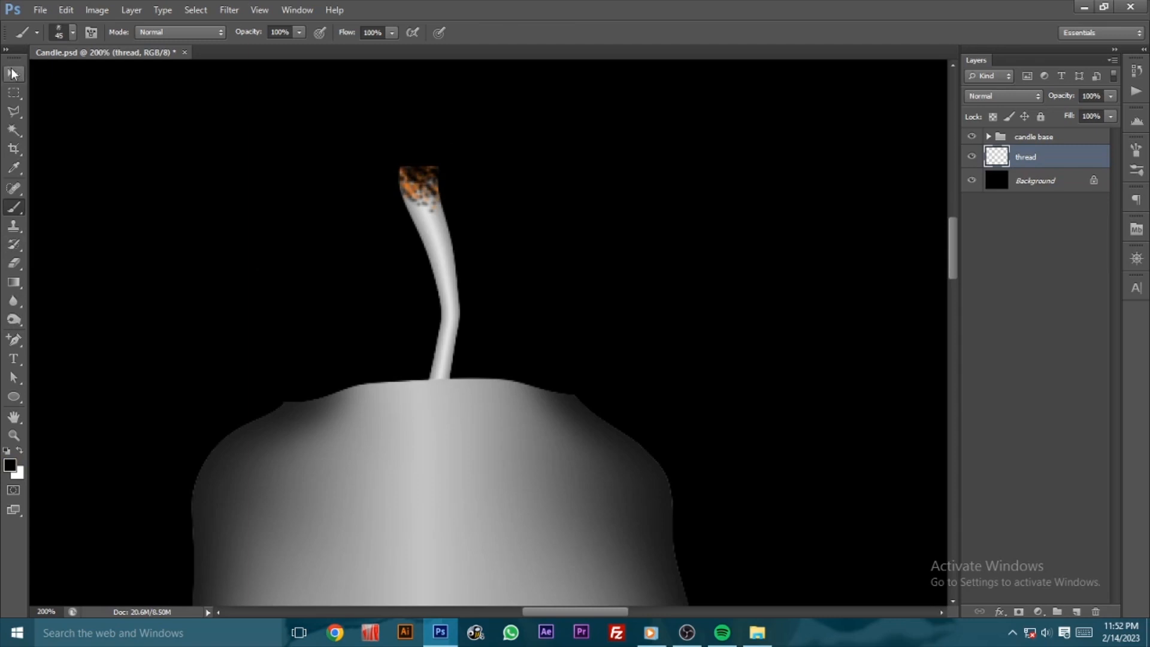
left_click(13, 73)
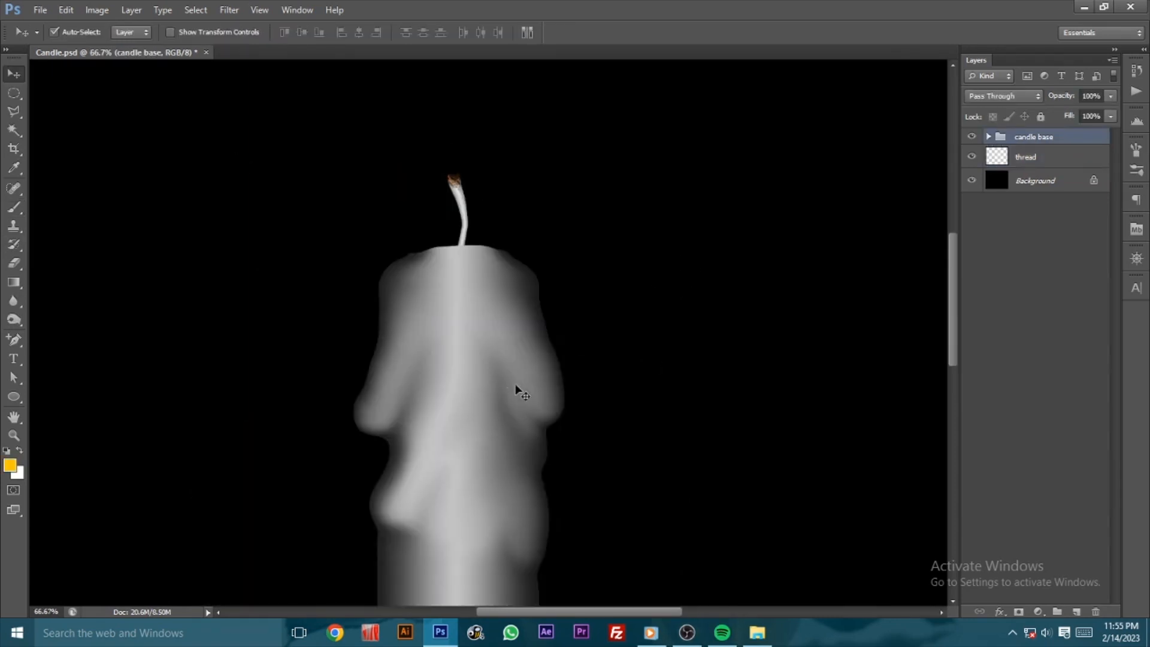
Step: Hide the candle base group and the thread layer, and add a new layer above them
scroll(506, 391, "down", 3)
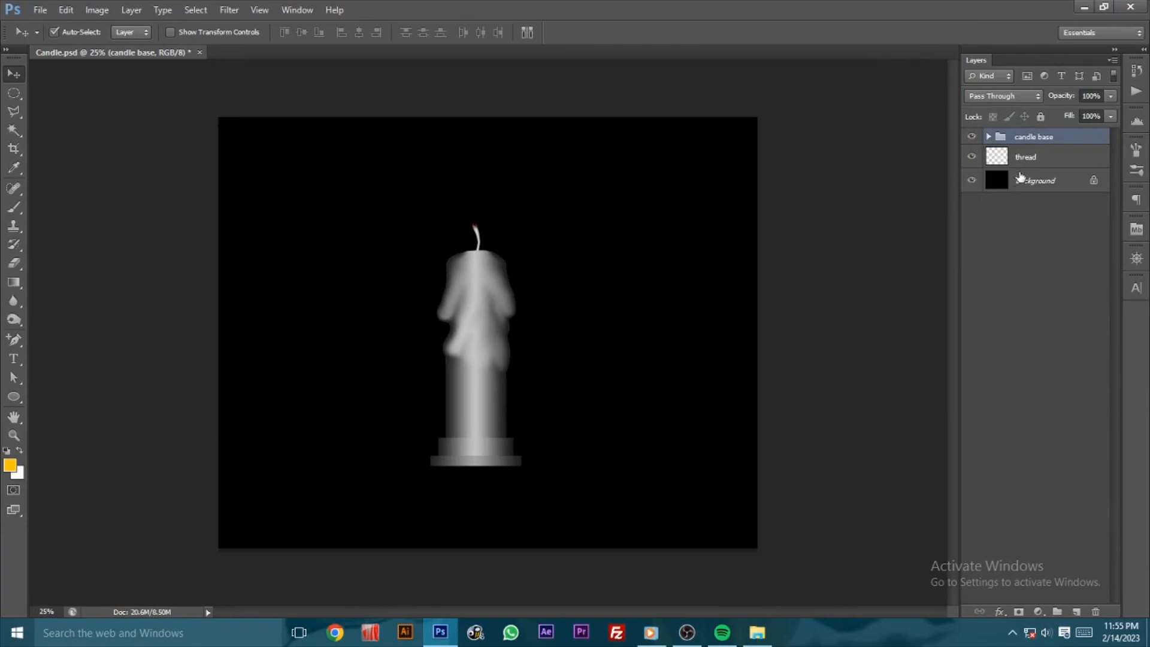
left_click(971, 137)
left_click(972, 157)
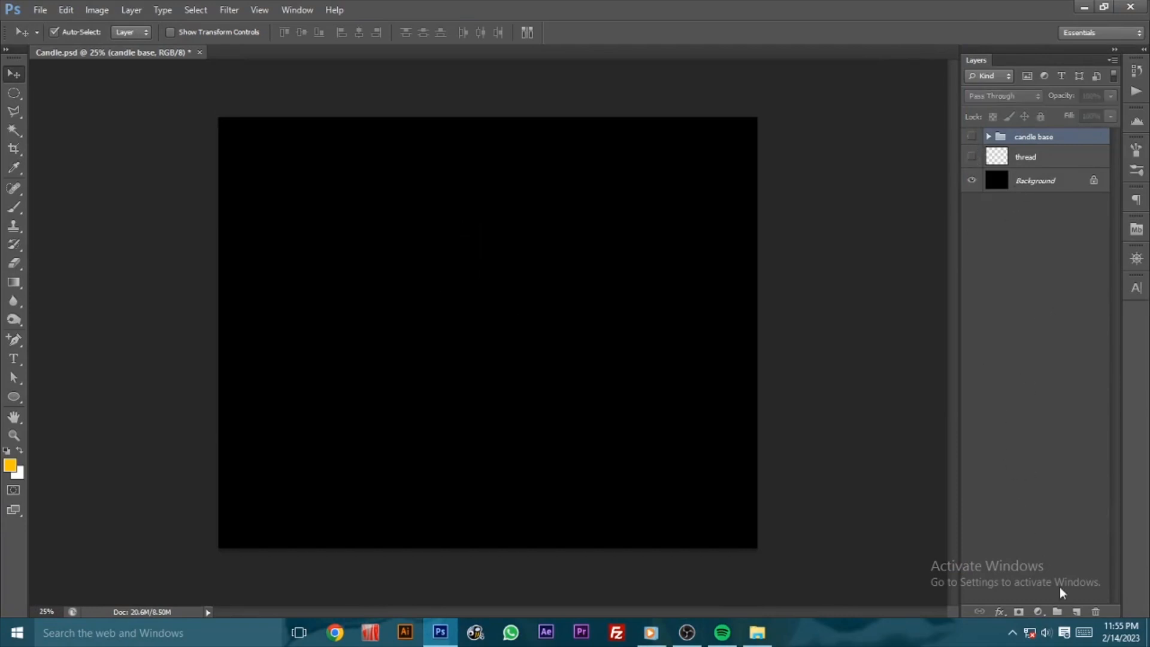
left_click(1077, 611)
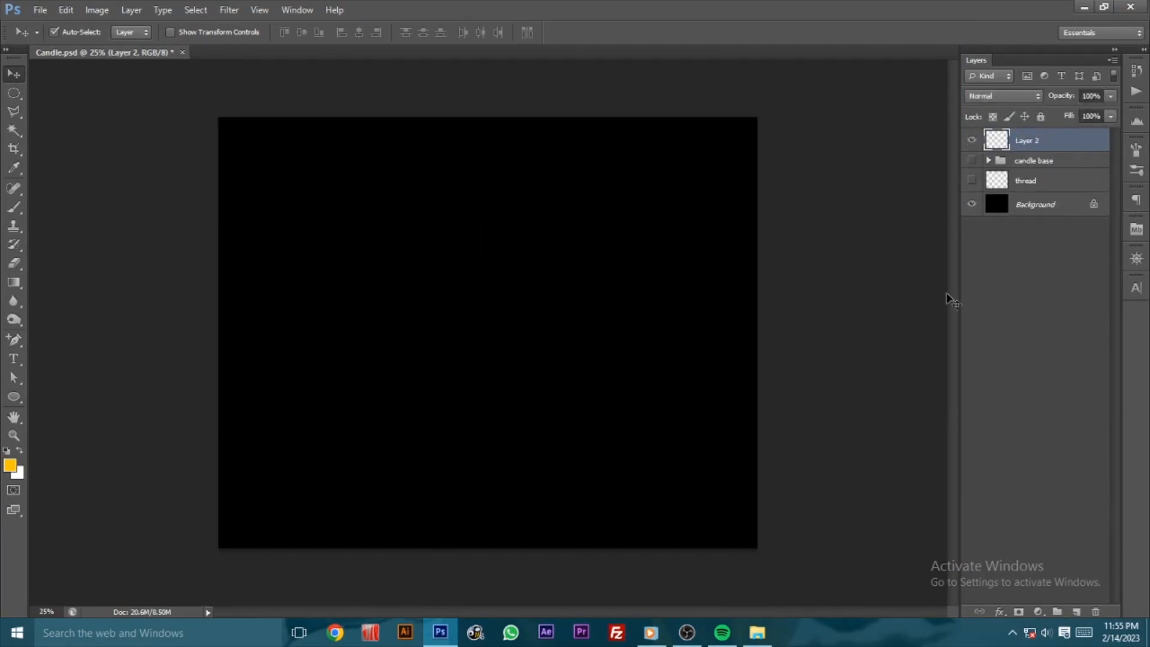
Step: Draw a tall ellipse filled with orange ff5502 on the new layer and place two copies beside it in a row
left_click_drag(20, 91, 40, 100)
left_click_drag(275, 178, 419, 488)
left_click(10, 465)
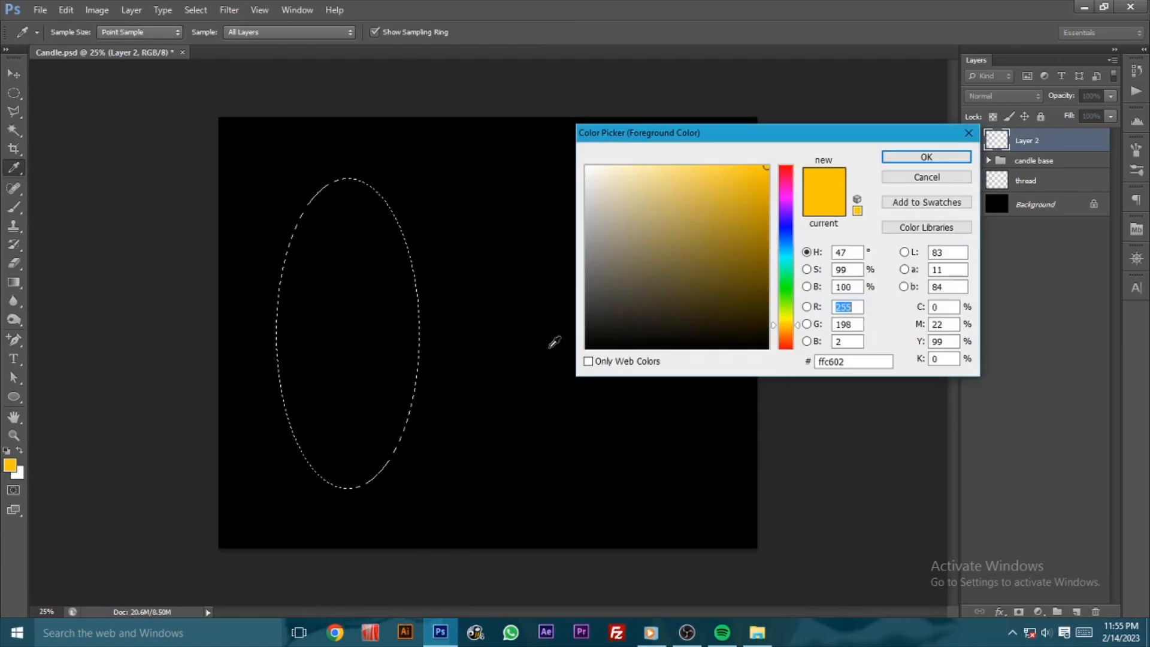
left_click(790, 343)
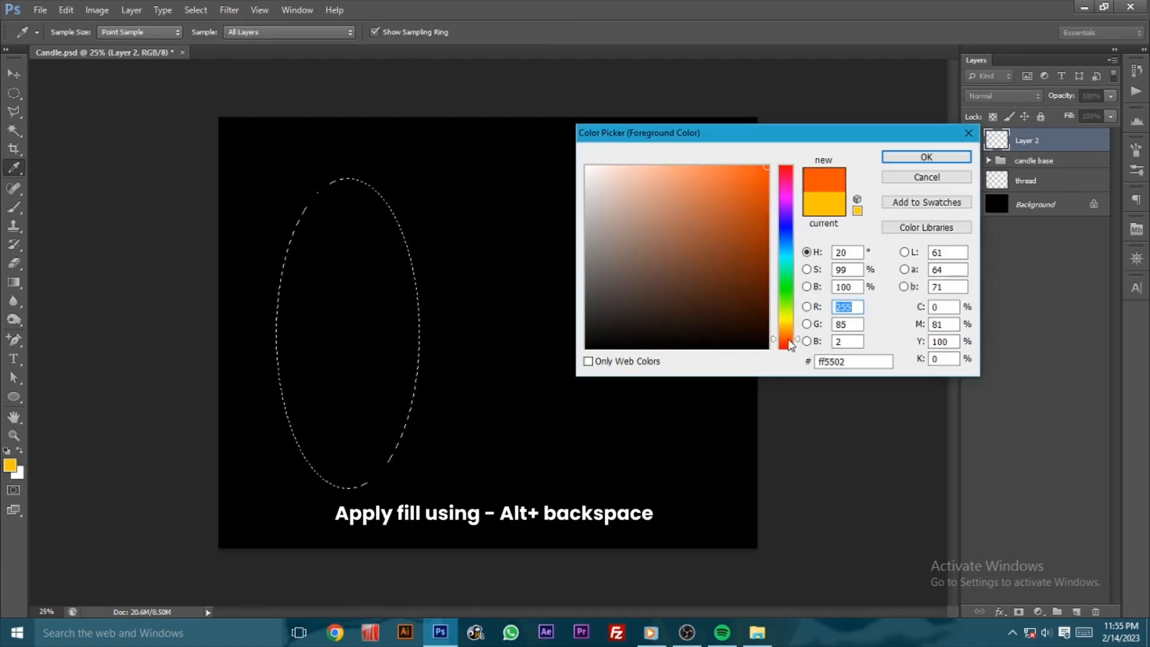
left_click(899, 157)
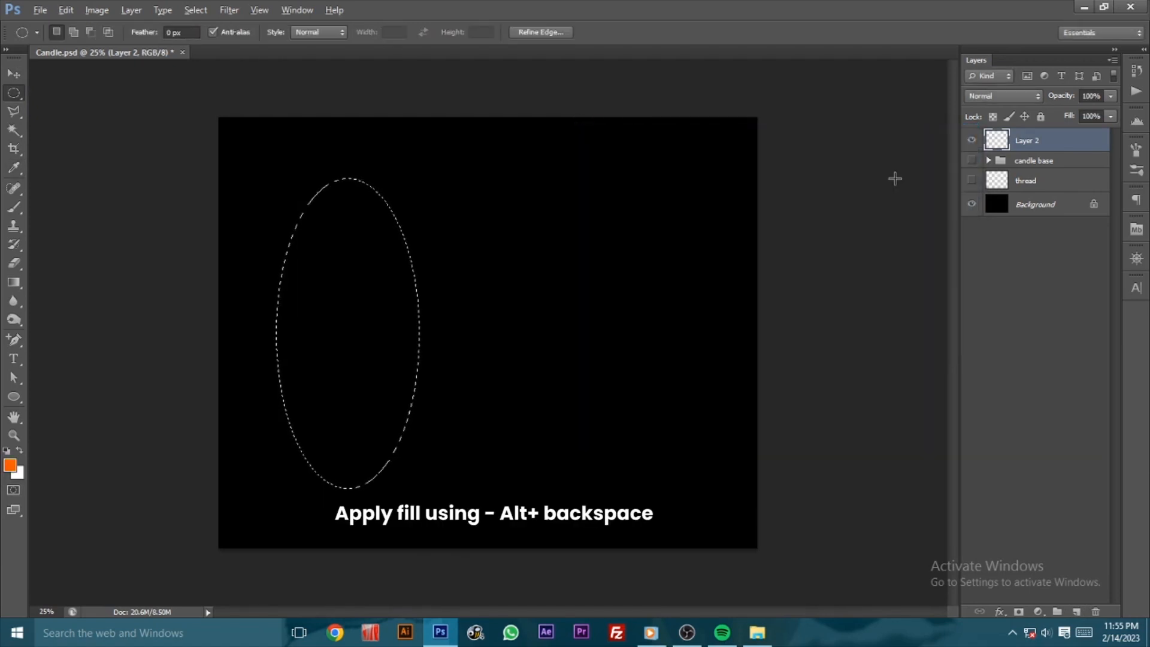
key("alt+BackSpace")
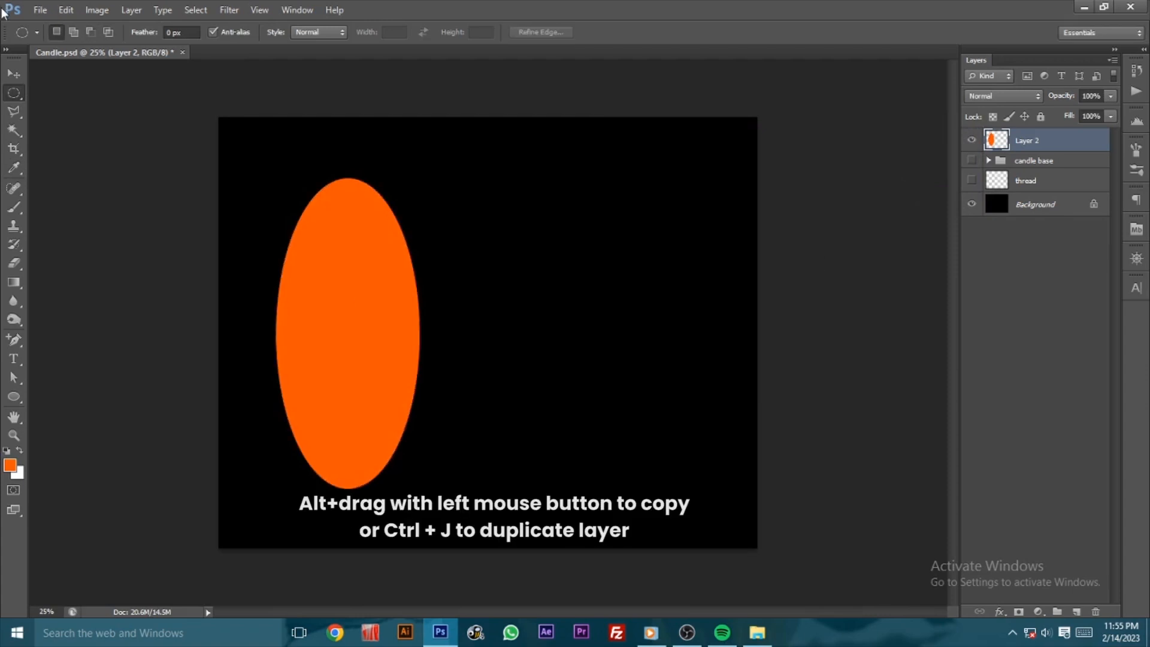
left_click(14, 73)
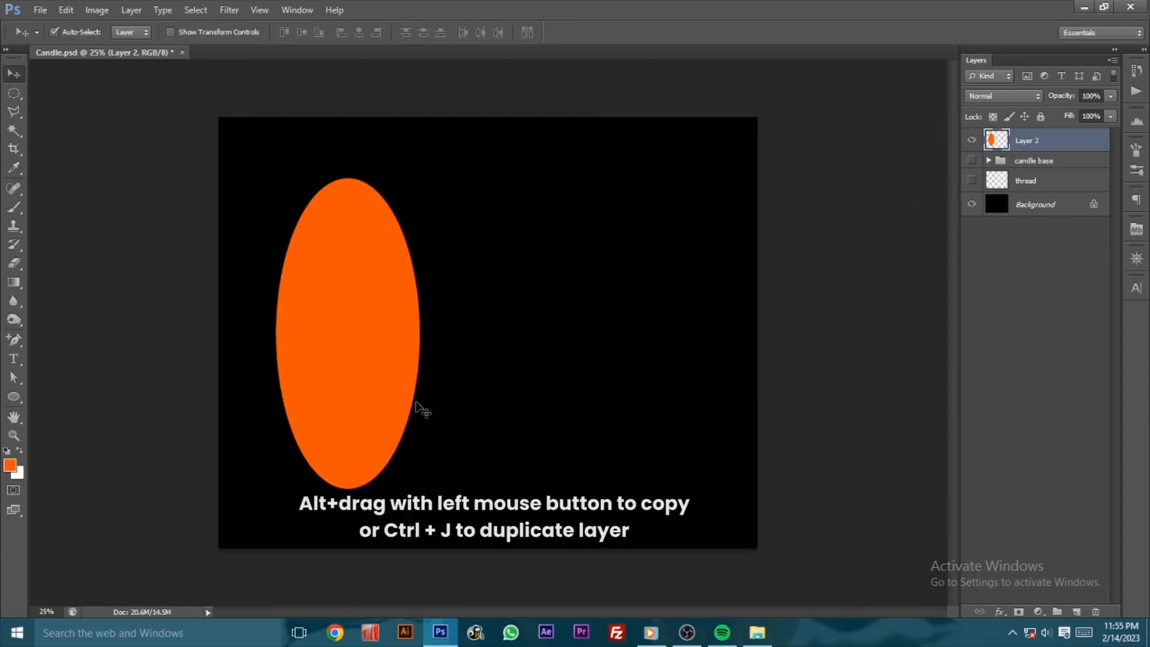
left_click_drag(388, 403, 672, 393)
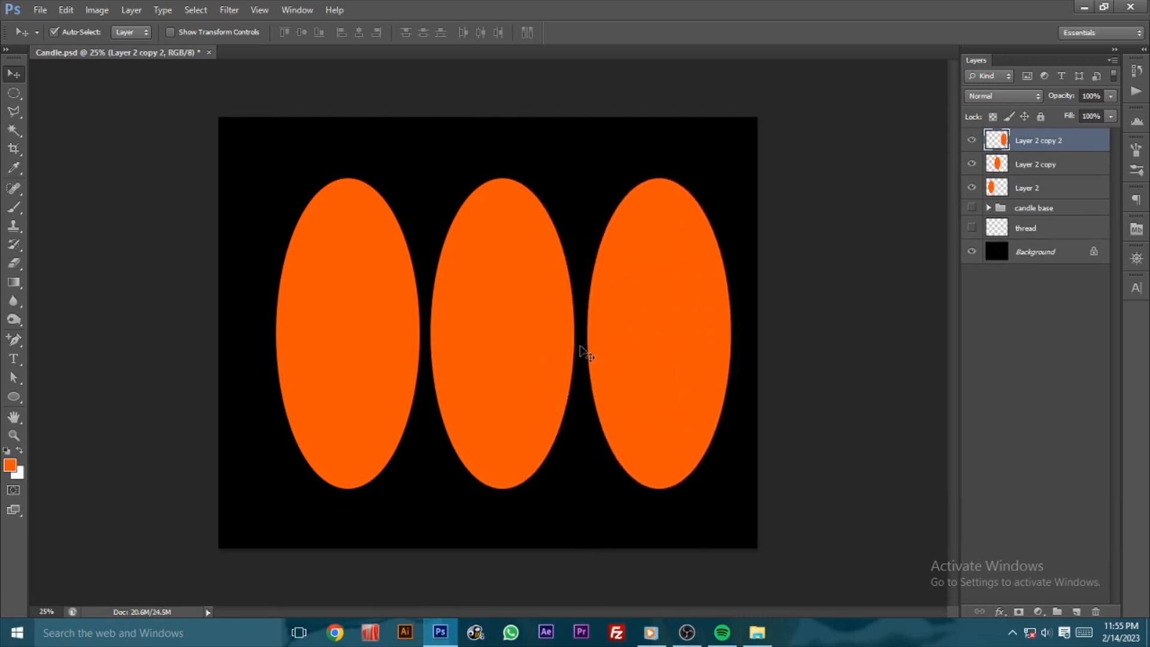
Step: Recolor the middle ellipse with yellow ffe402 through its loaded selection and deselect it
left_click(503, 361)
left_click(995, 165, "ctrl")
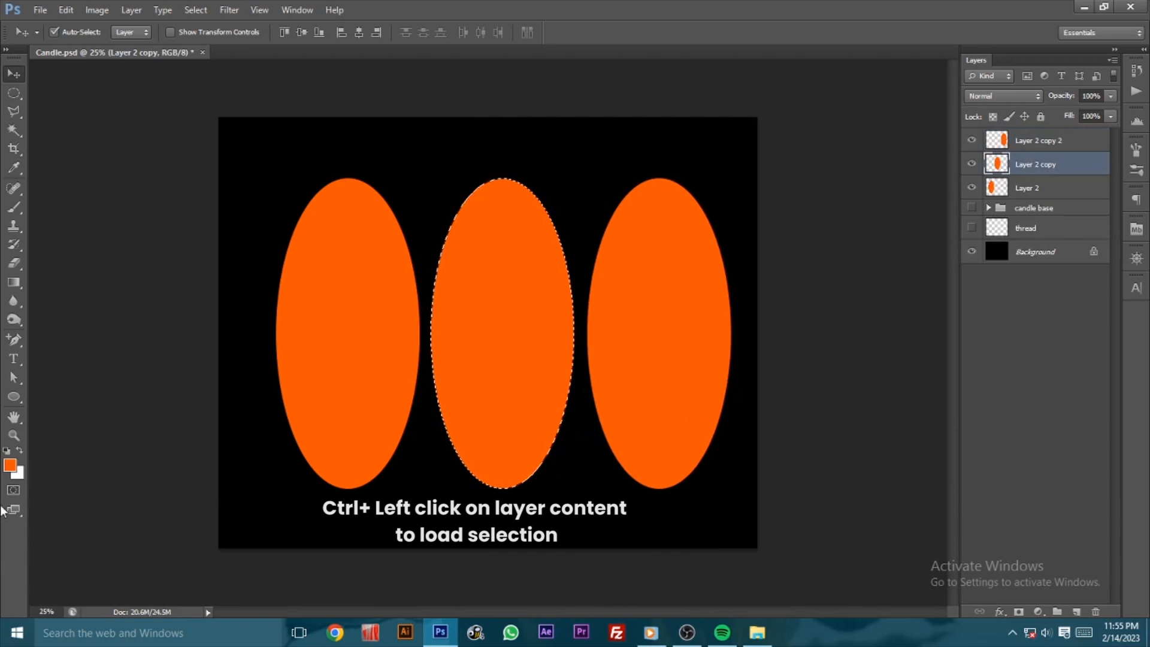
left_click(10, 466)
left_click_drag(777, 343, 777, 321)
left_click(927, 157)
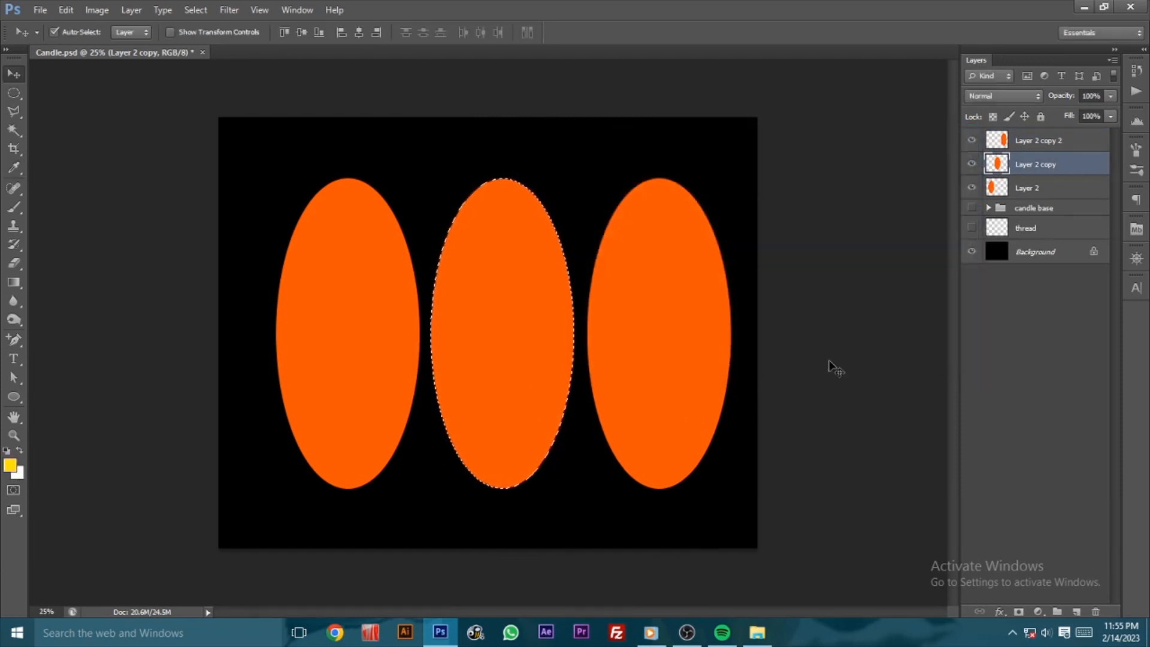
key("alt+BackSpace")
key("ctrl+d")
Step: Recolor the third ellipse white through its loaded selection and deselect it
left_click(628, 318)
left_click(1008, 150, "ctrl")
left_click(9, 465)
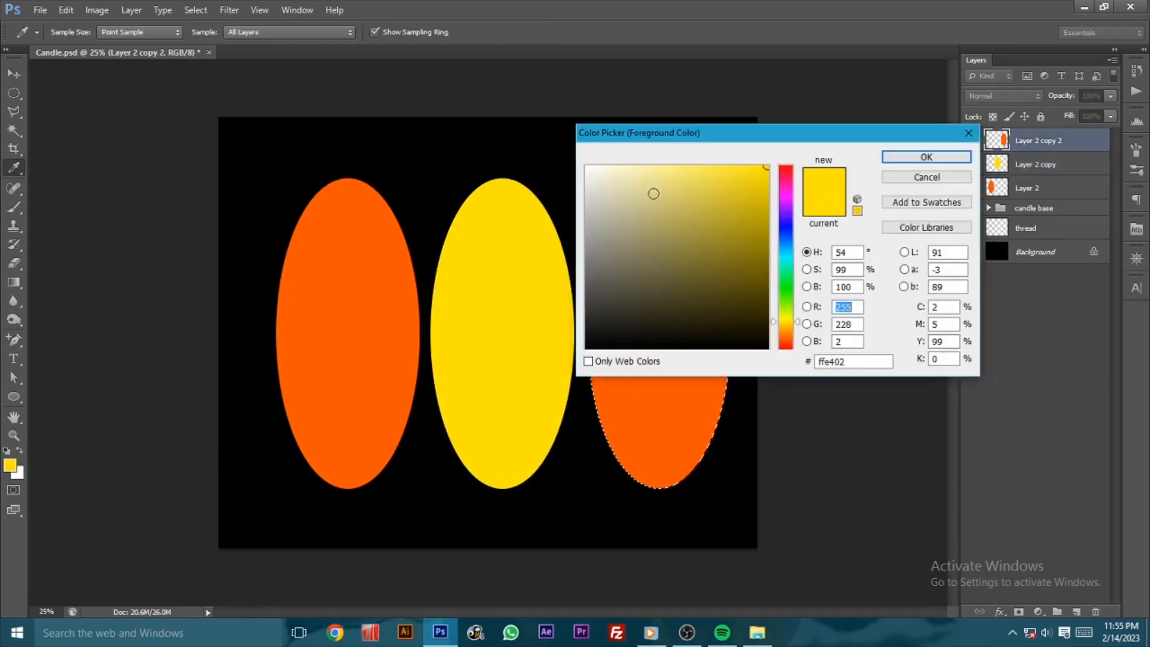
left_click(587, 167)
left_click(926, 157)
key("v")
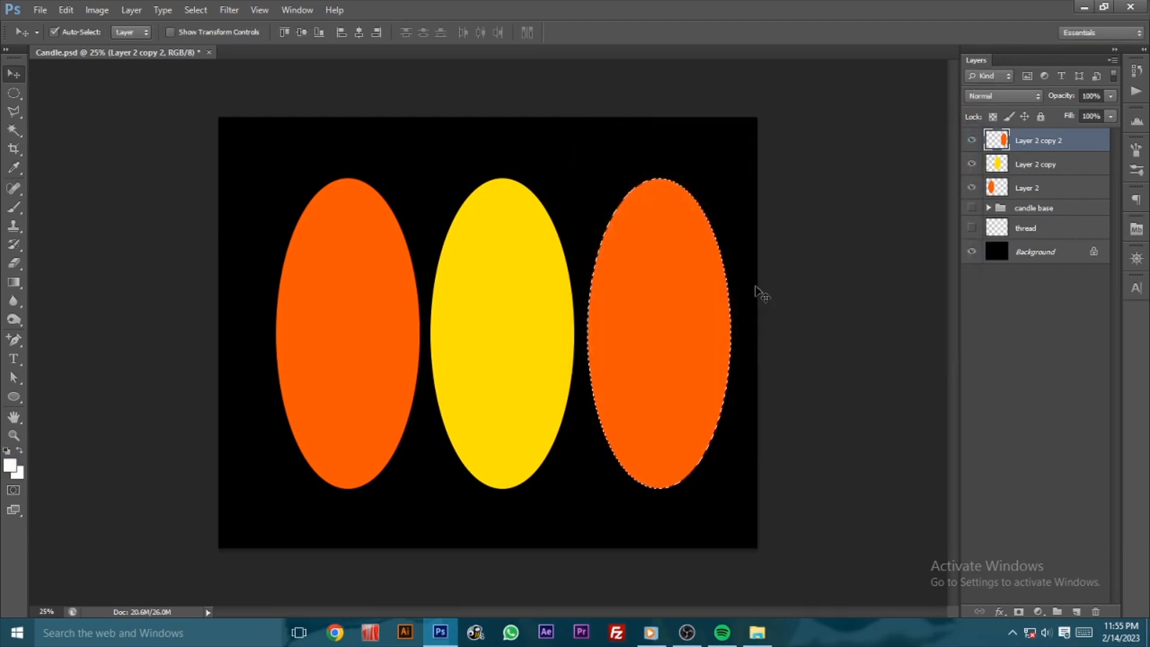
key("alt+BackSpace")
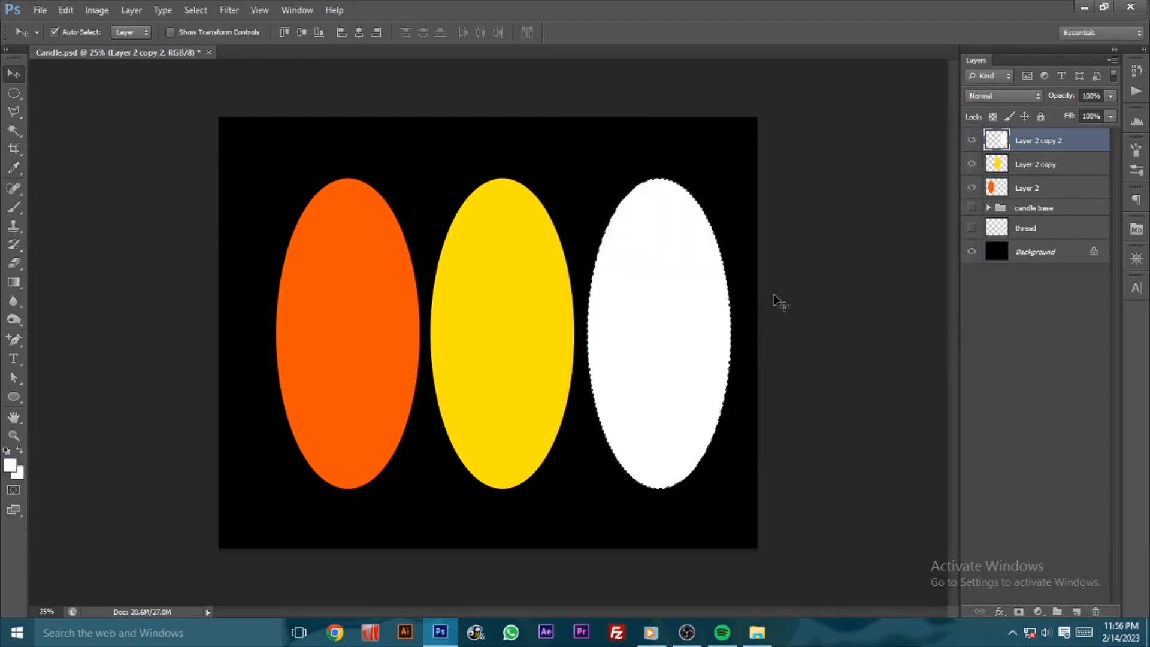
key("ctrl+d")
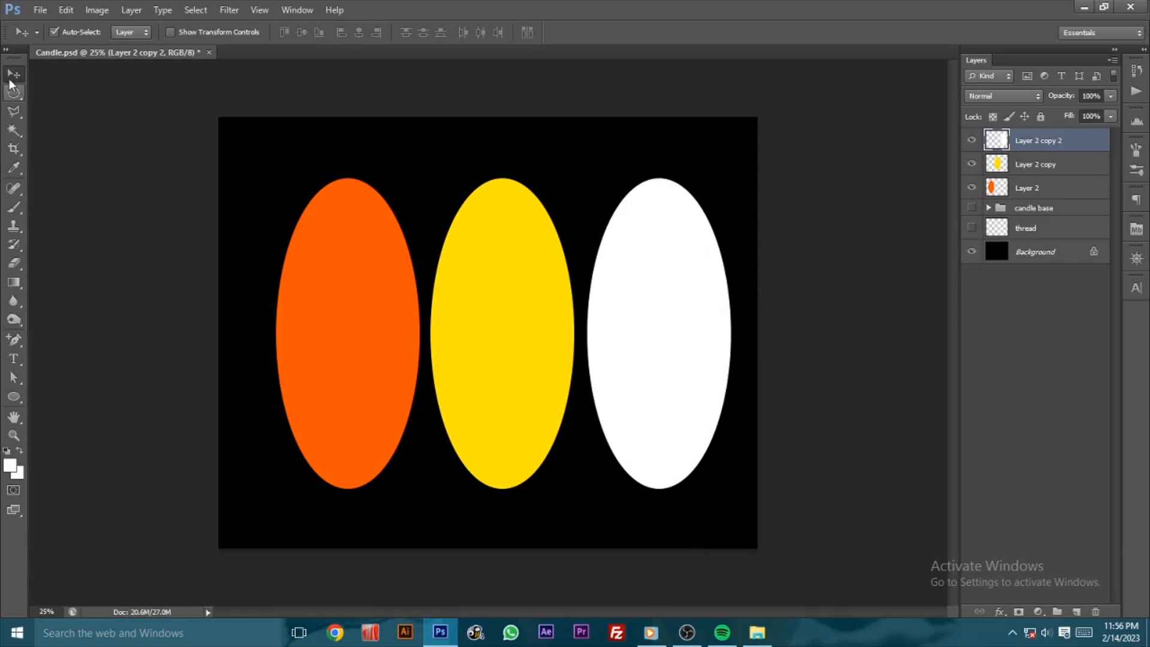
Step: Scale down the yellow ellipse and place it centered inside the orange one, with their lower ends aligned
left_click(530, 366)
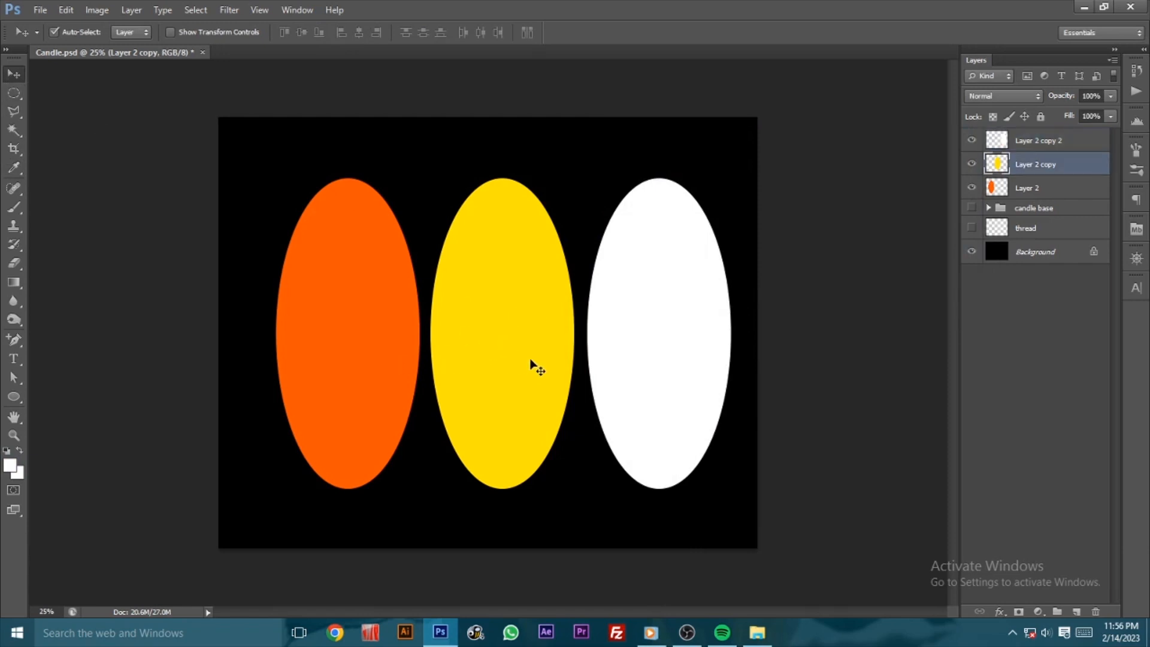
key("ctrl+t")
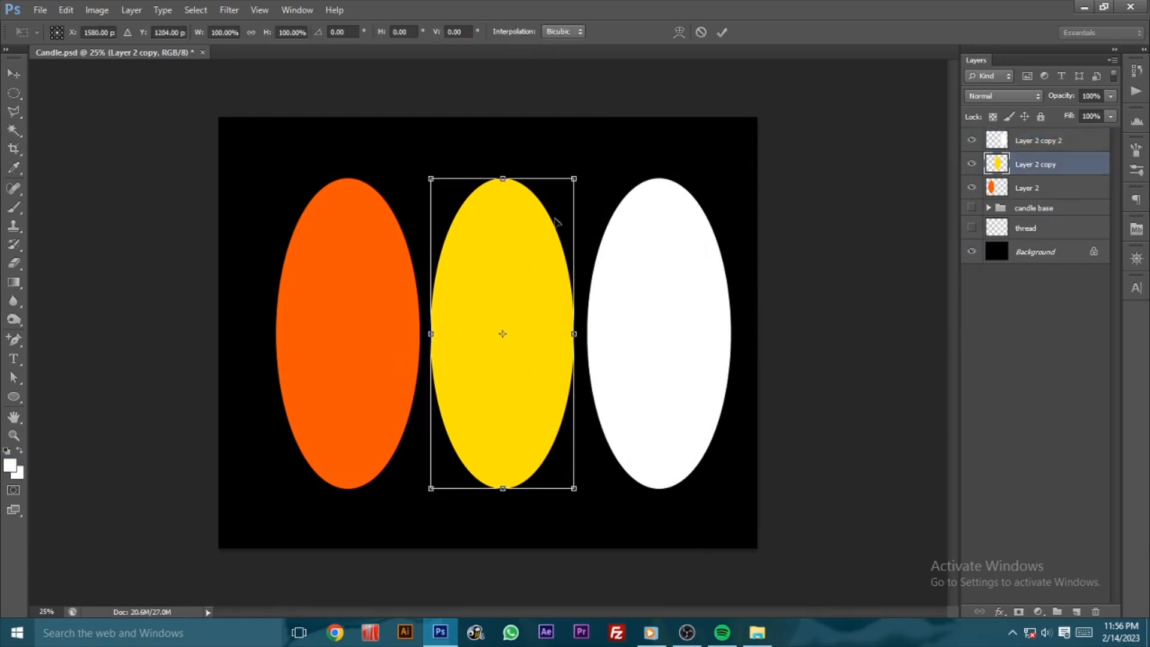
left_click_drag(574, 178, 549, 228)
left_click_drag(518, 323, 361, 367)
key("Return")
Step: Scale the white ellipse down to about 52% width and 37% height and center it inside the yellow one, lower ends aligned
left_click(646, 332)
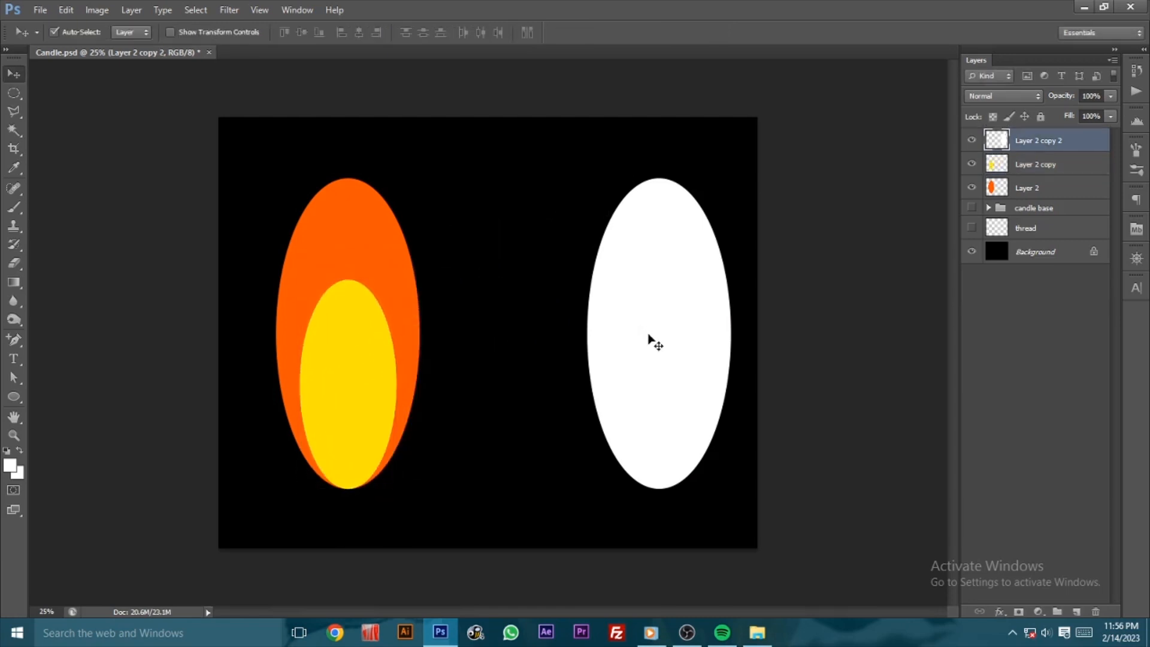
key("ctrl+t")
left_click_drag(732, 179, 693, 303)
left_click_drag(680, 357, 372, 425)
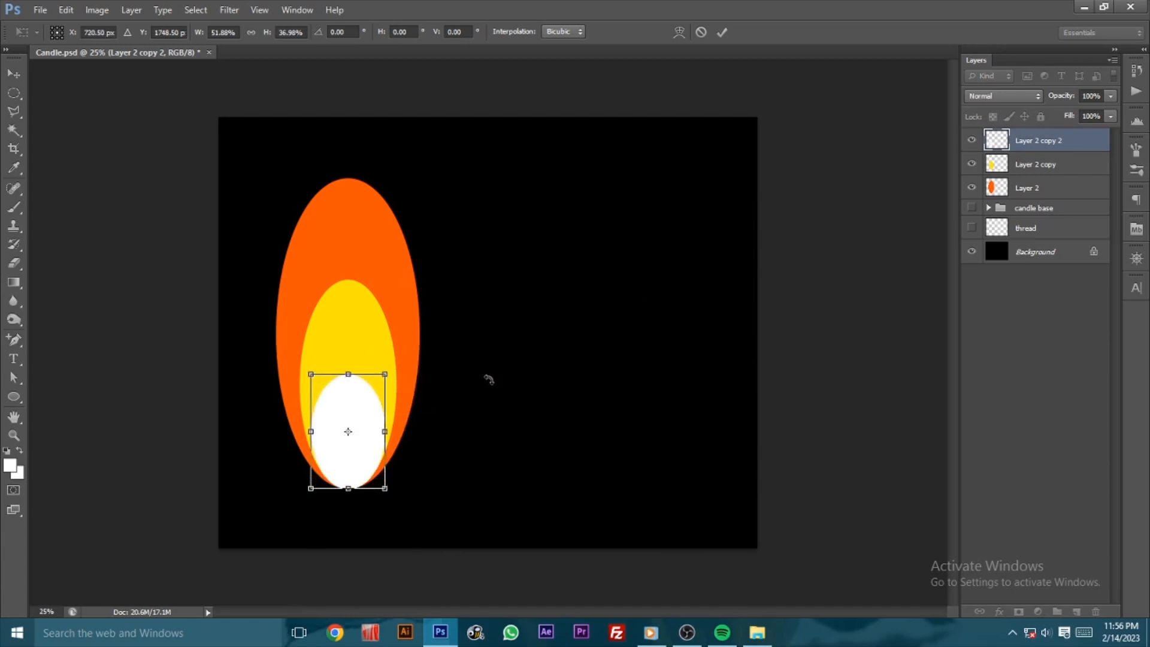
key("Return")
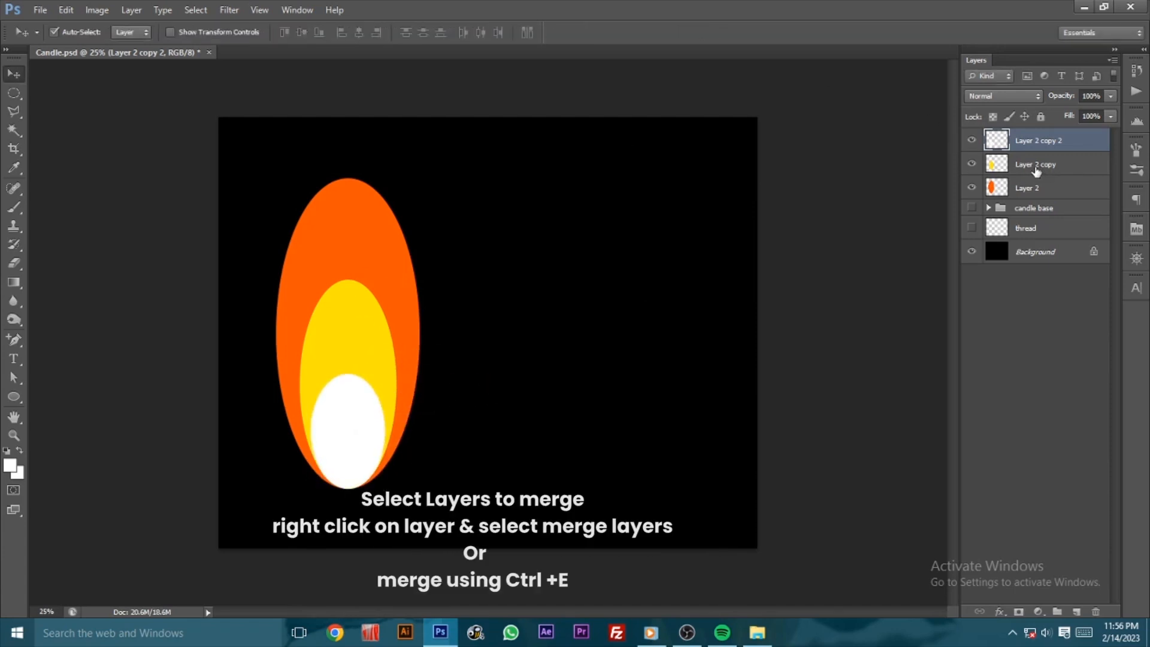
Step: Merge the orange, yellow and white ellipse layers into one flame layer
left_click(1036, 171, "ctrl")
left_click(1028, 188, "ctrl")
right_click(1029, 188)
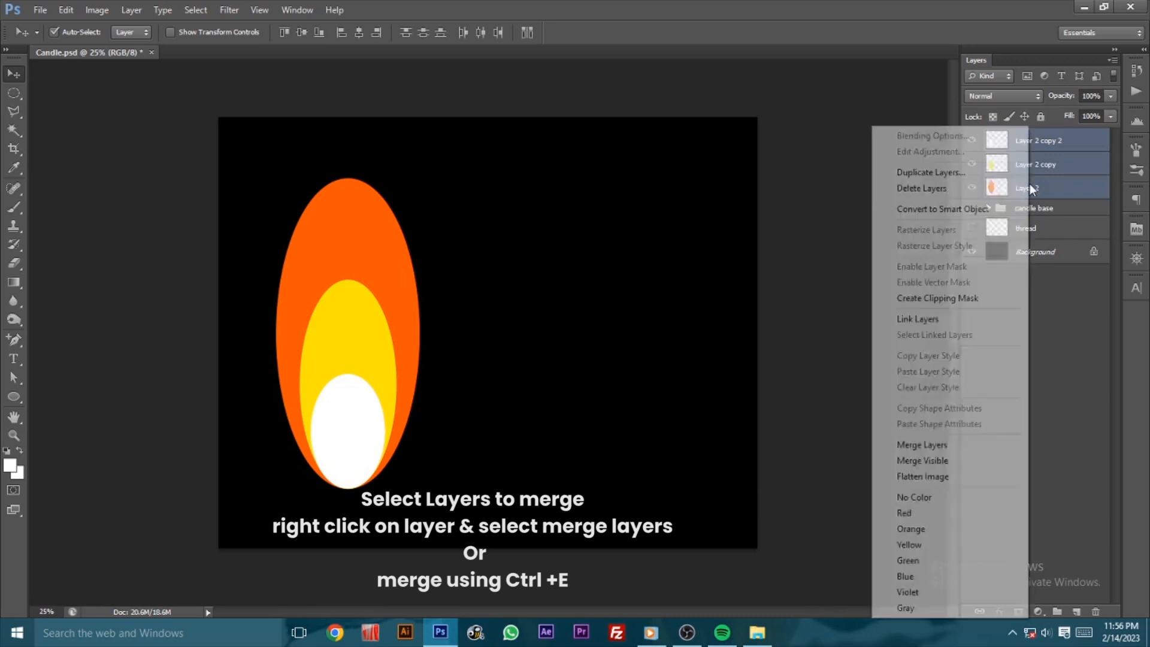
left_click(916, 445)
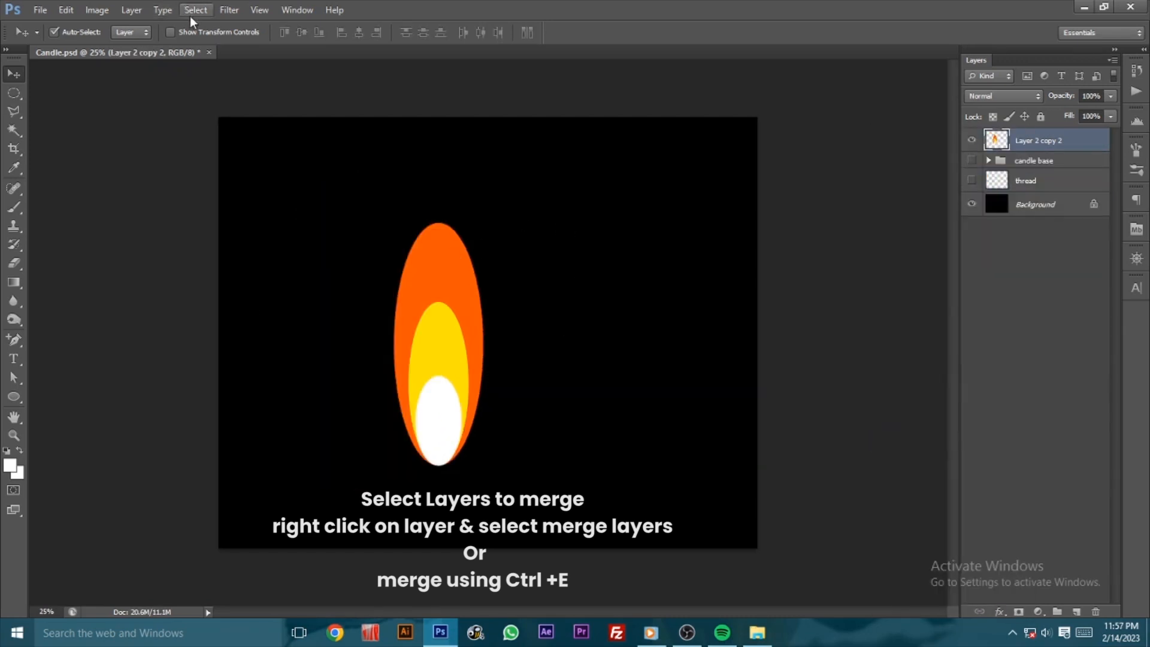
Step: In Liquify, warp the orange tip upward into a curl with a size 600 brush and stretch the yellow and white tips upward
left_click(227, 10)
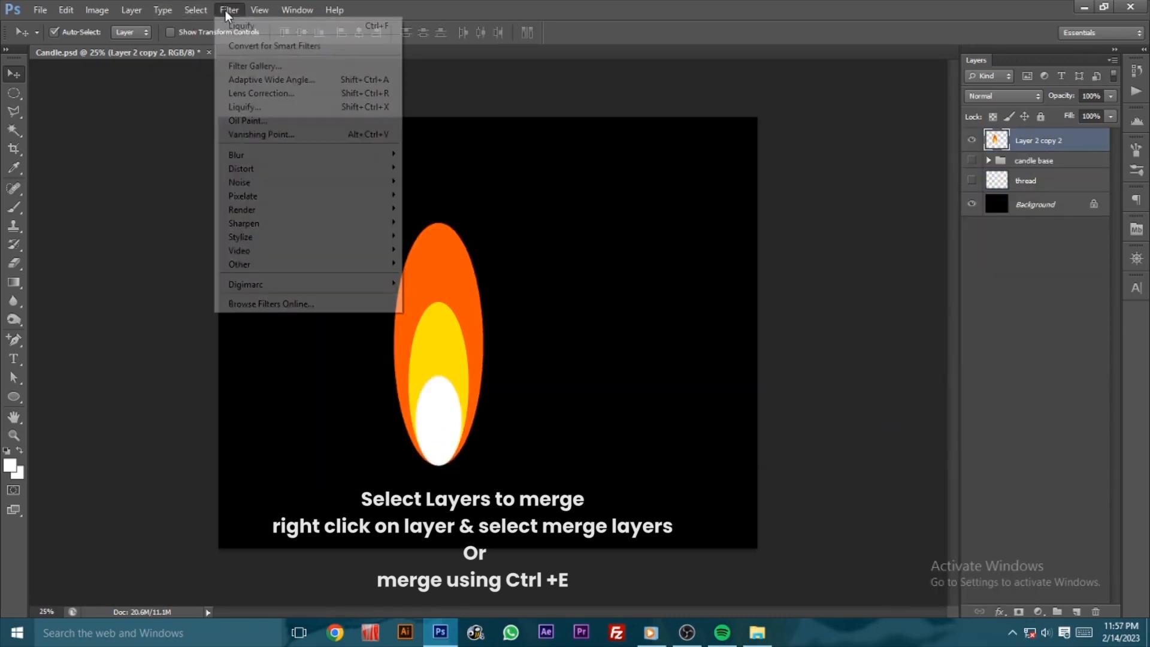
left_click(257, 105)
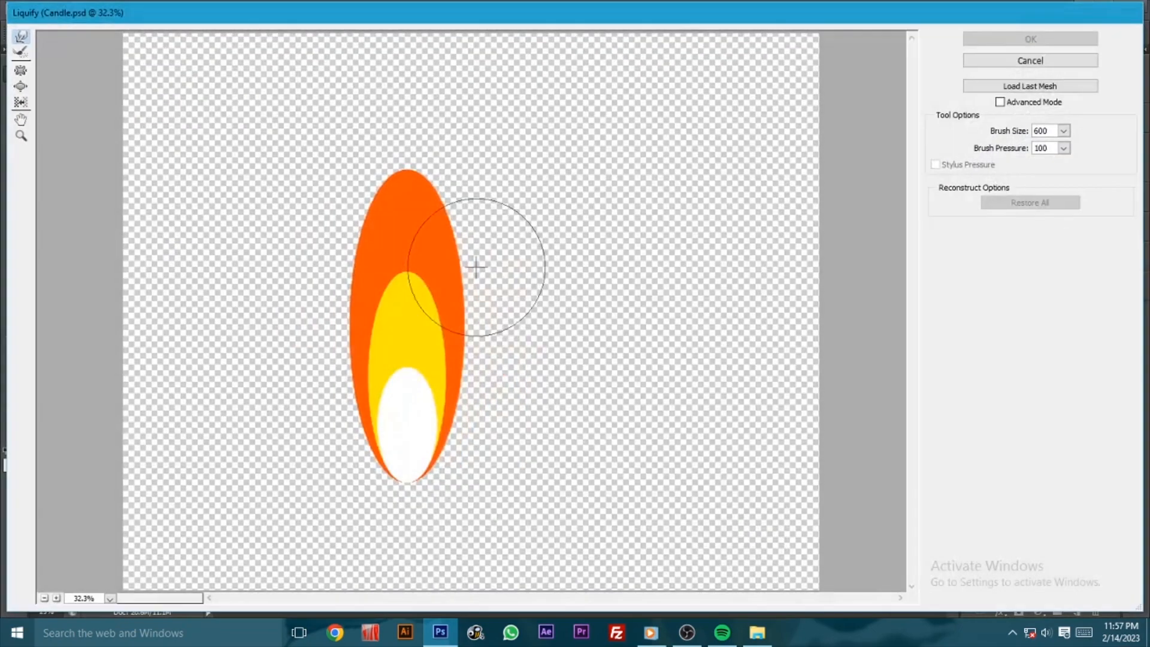
mouse_move(406, 195)
left_mouse_down()
mouse_move(410, 116)
mouse_move(432, 102)
left_mouse_up()
left_click_drag(450, 86, 467, 84)
left_click_drag(408, 283, 419, 231)
left_click_drag(403, 415, 410, 334)
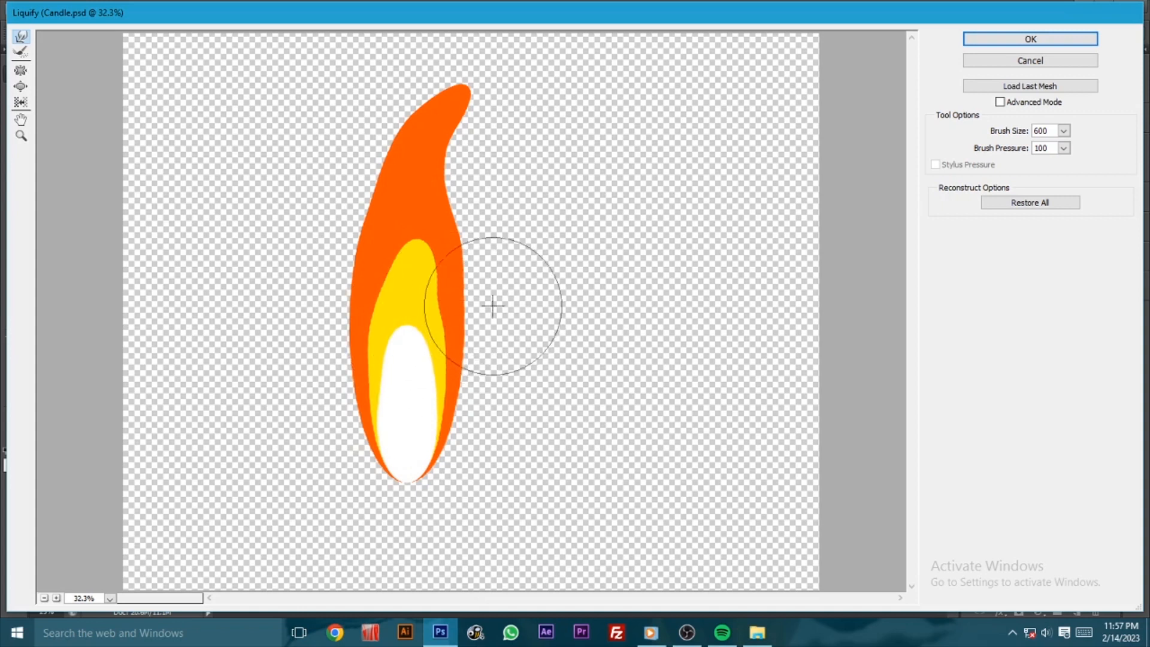
Step: Enlarge the Liquify brush to 1000, bend the flame's body into an S-curve and apply the filter
key("bracketright")
key("bracketright")
key("bracketright")
key("bracketright")
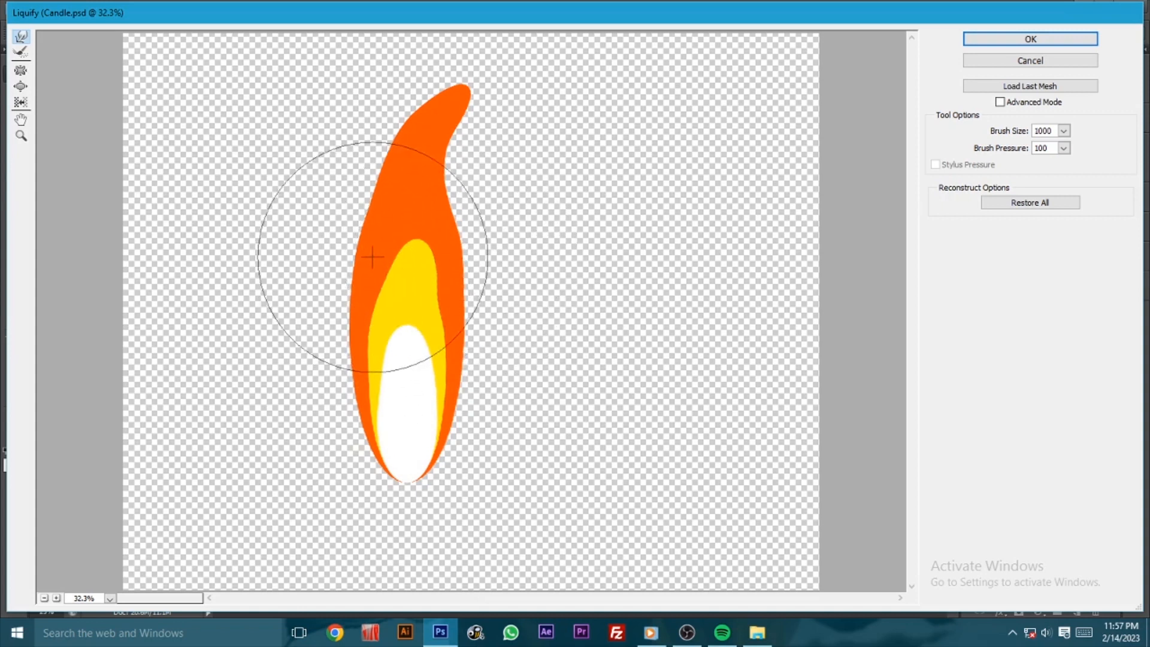
mouse_move(472, 278)
left_mouse_down()
mouse_move(452, 225)
mouse_move(465, 246)
left_mouse_up()
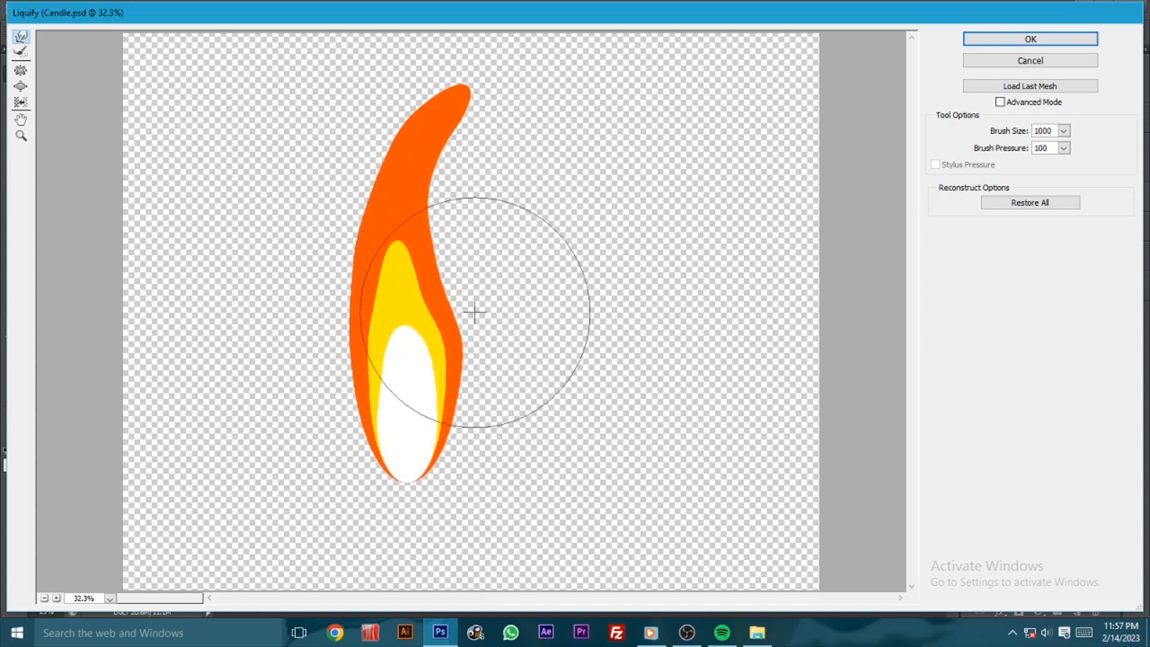
mouse_move(360, 372)
left_mouse_down()
mouse_move(403, 275)
mouse_move(389, 257)
mouse_move(403, 223)
mouse_move(414, 245)
left_mouse_up()
left_click_drag(418, 341, 423, 342)
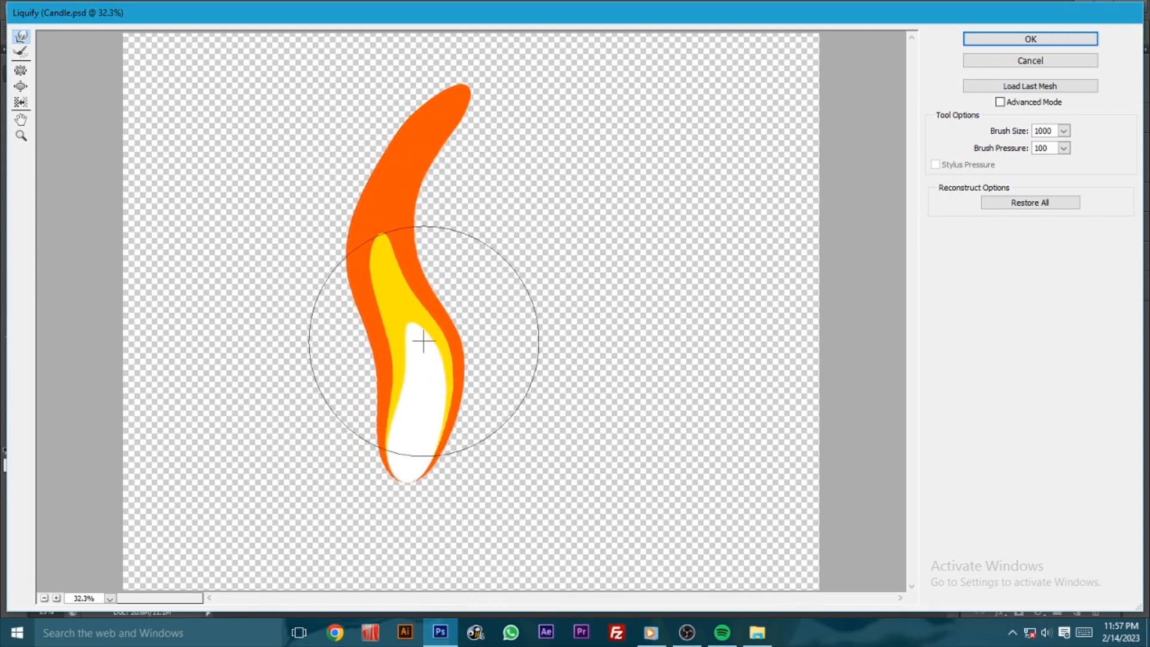
left_click(1081, 40)
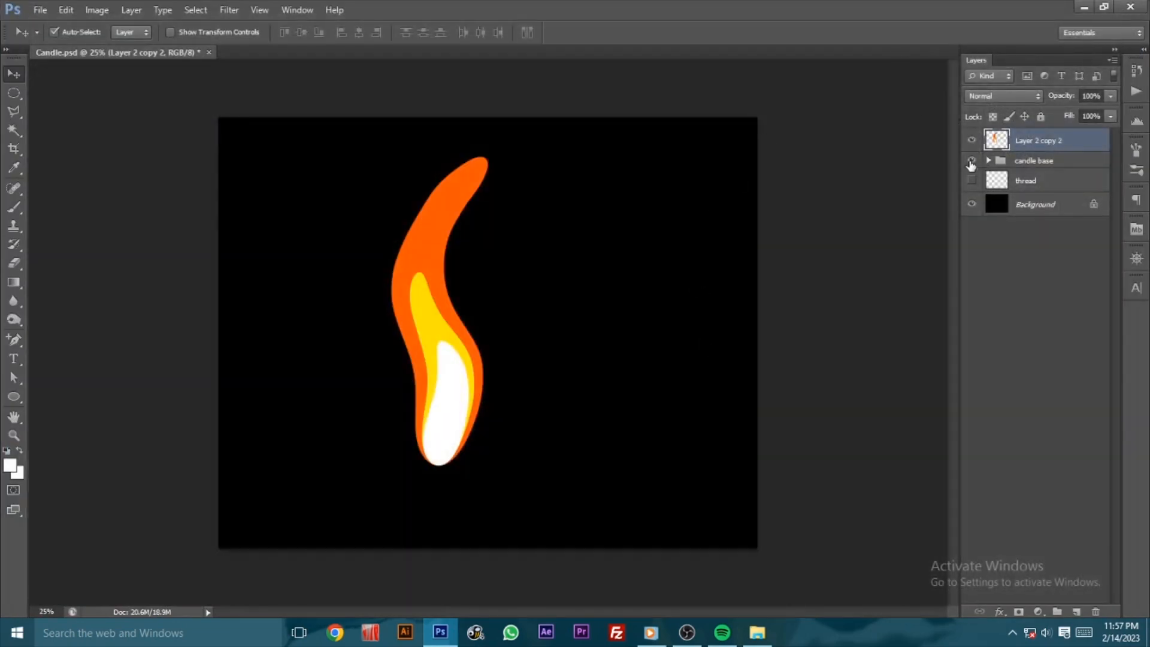
Step: Show the candle base group and thread layer and move them together about 0.22 in right and 0.73 in down
left_click(971, 161)
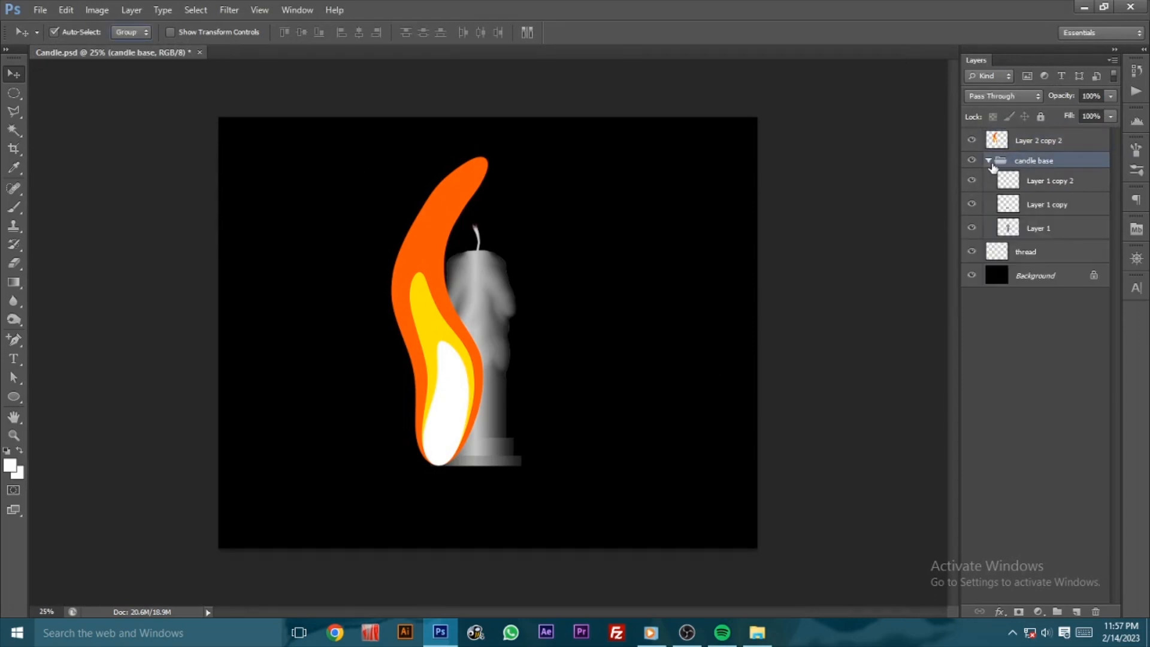
left_click(988, 160)
left_click(1021, 188, "ctrl")
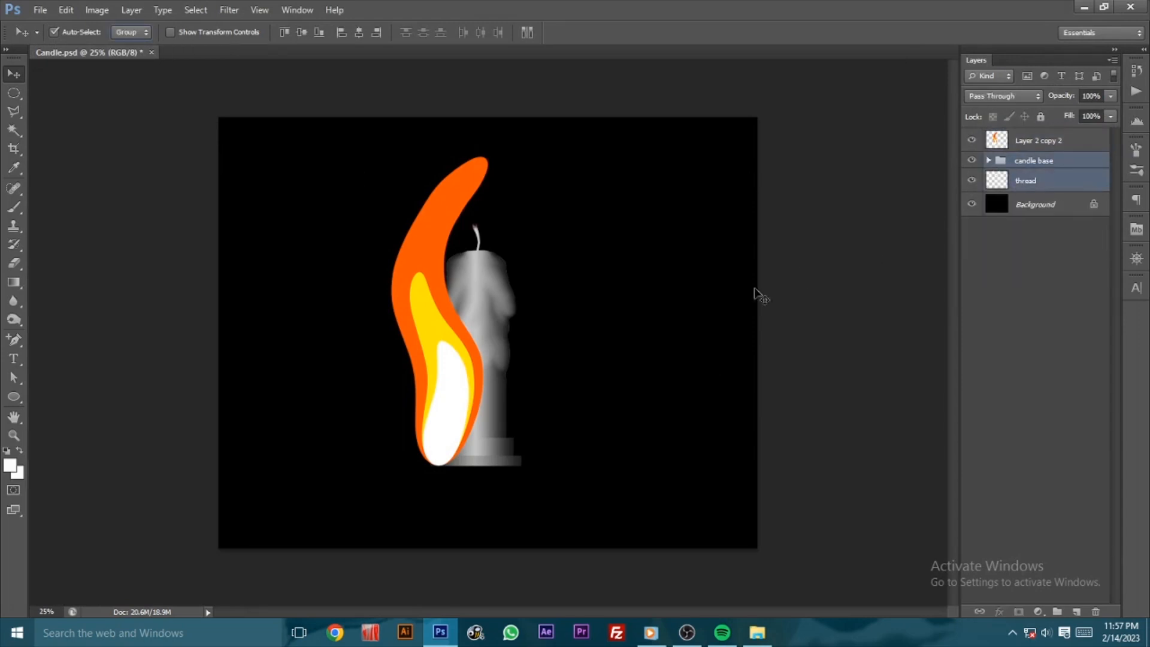
left_click_drag(496, 303, 508, 343)
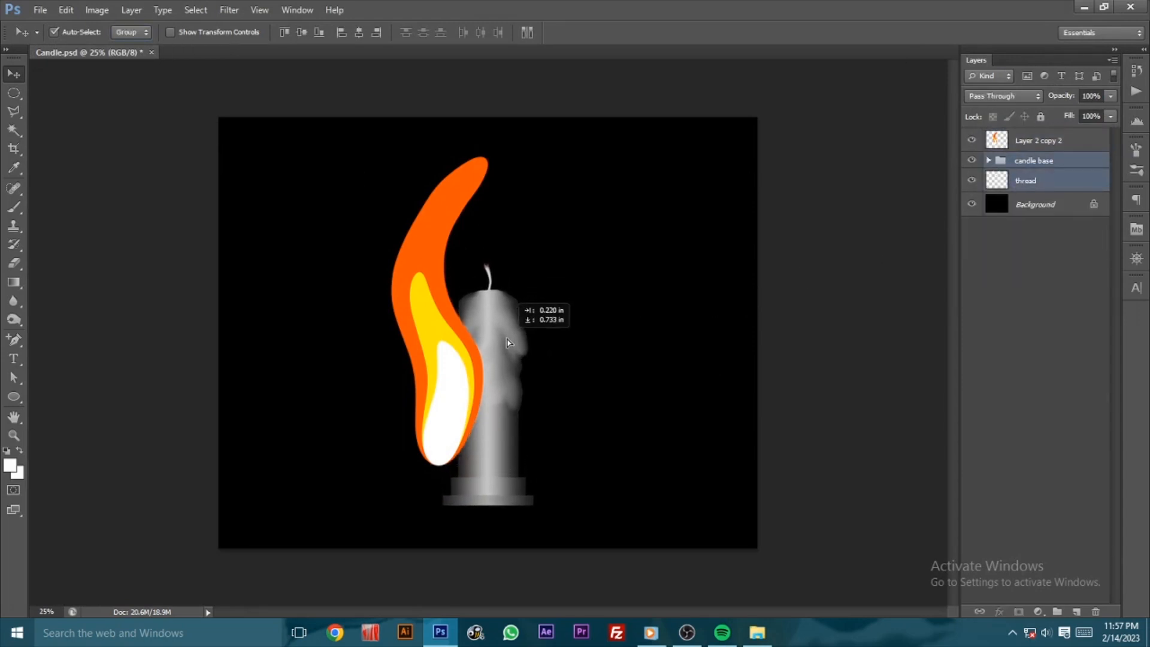
Step: Scale the flame down to less than half its size and place it on the tip of the wick
left_click(441, 360)
key("ctrl+t")
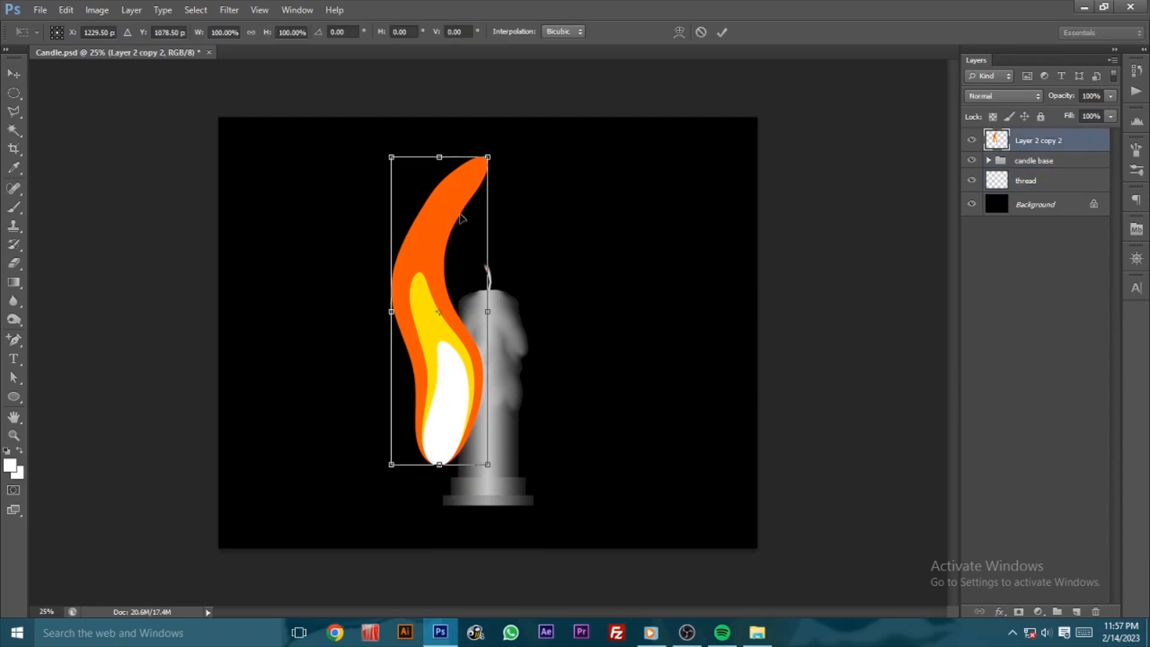
left_click_drag(493, 153, 454, 252)
key("Return")
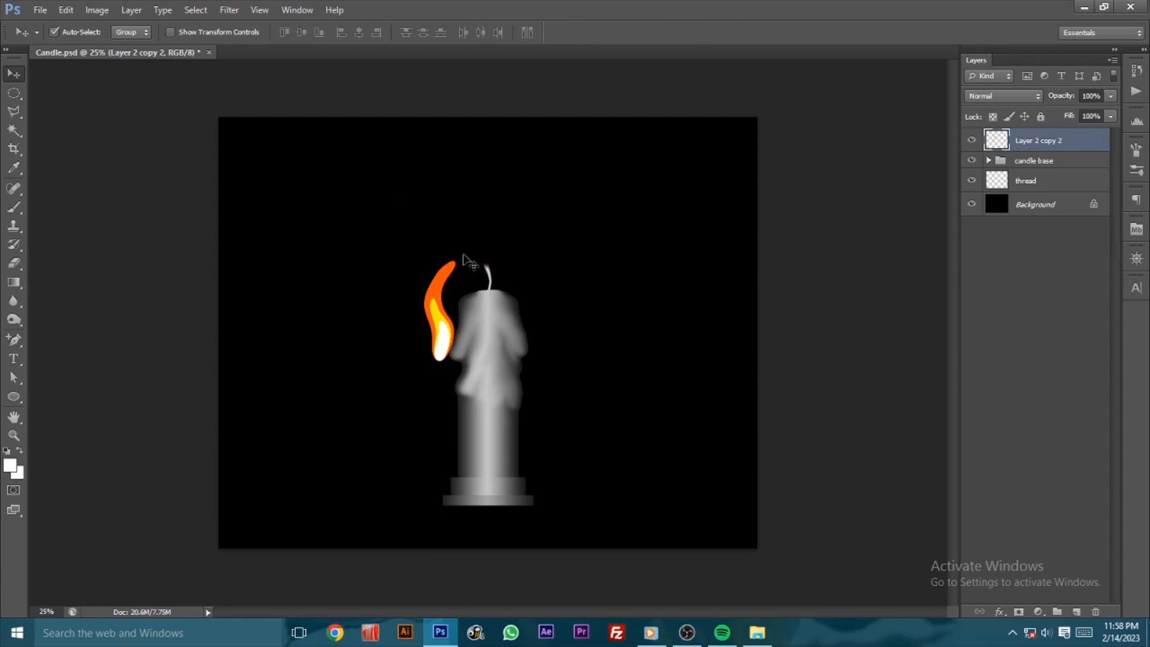
left_click_drag(447, 333, 490, 260)
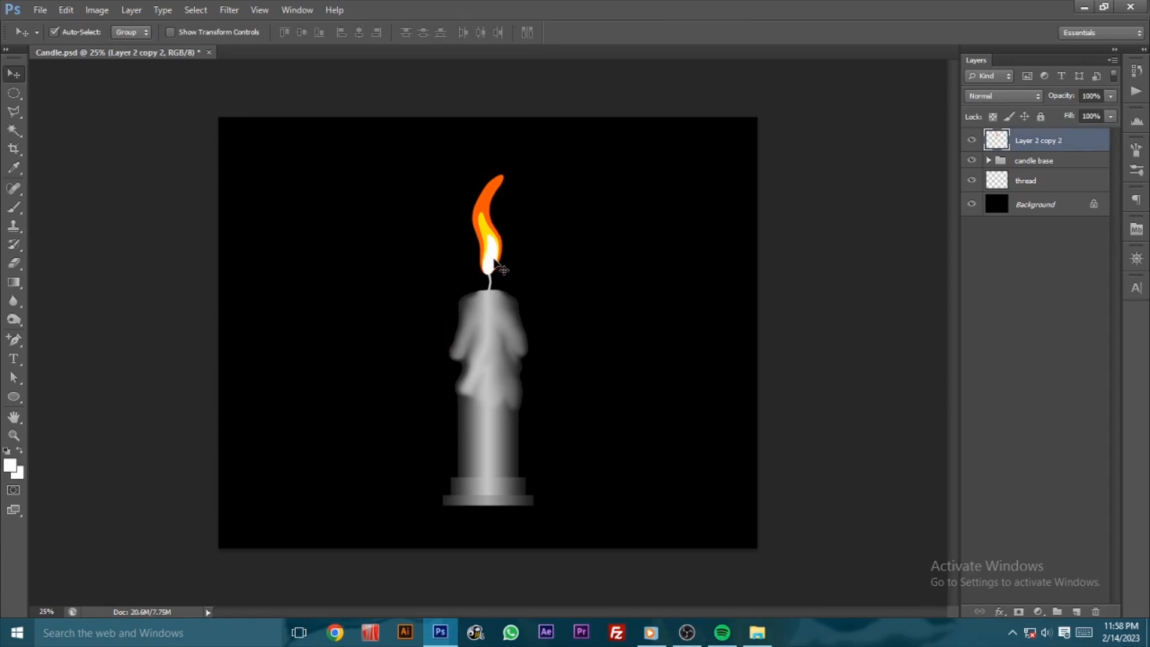
Step: Duplicate the flame beside the original and give the copy a blue 0e62fb Color Overlay
left_click_drag(490, 260, 534, 261)
left_click(1000, 612)
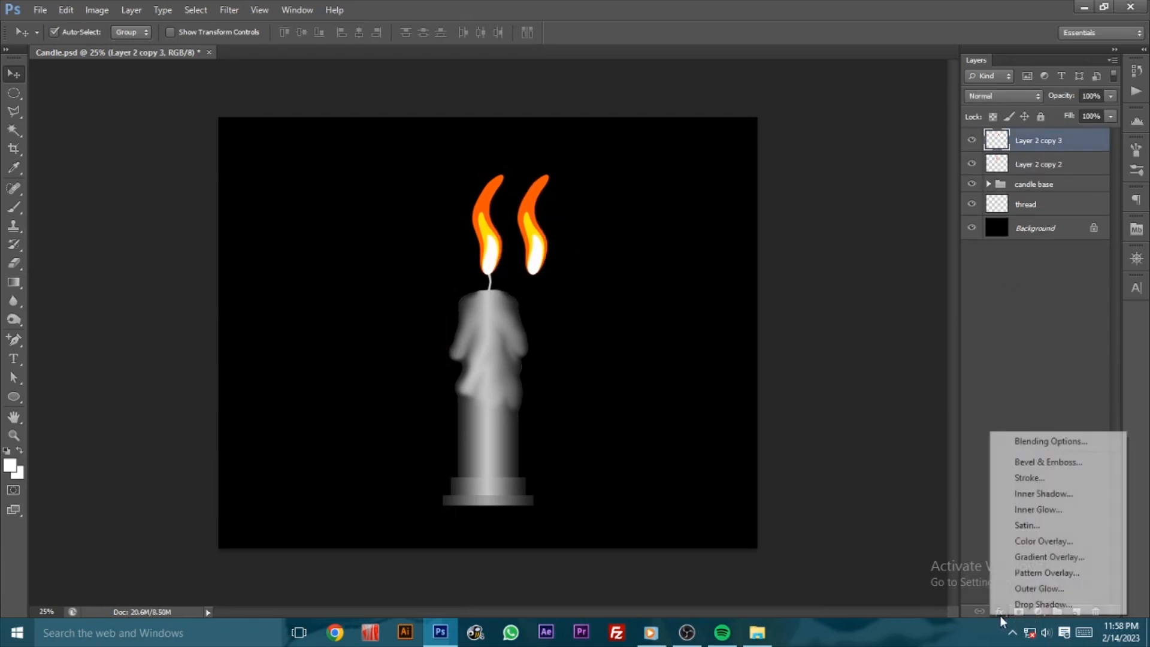
left_click(1044, 541)
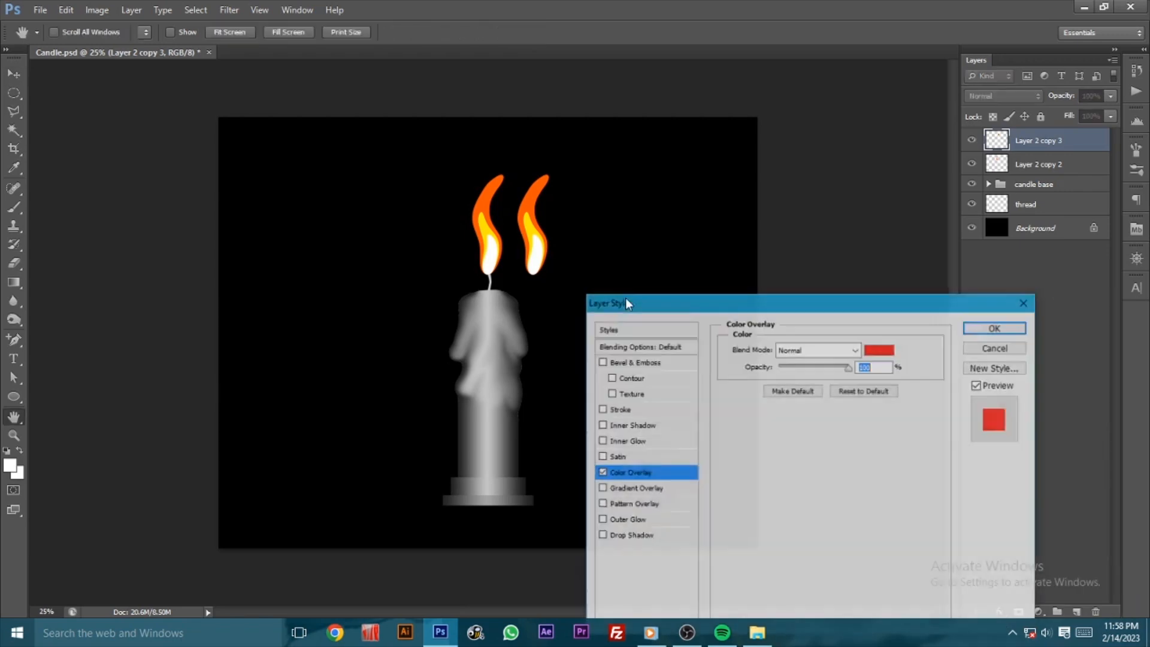
left_click(879, 350)
left_click_drag(785, 317, 780, 237)
left_click_drag(744, 179, 758, 168)
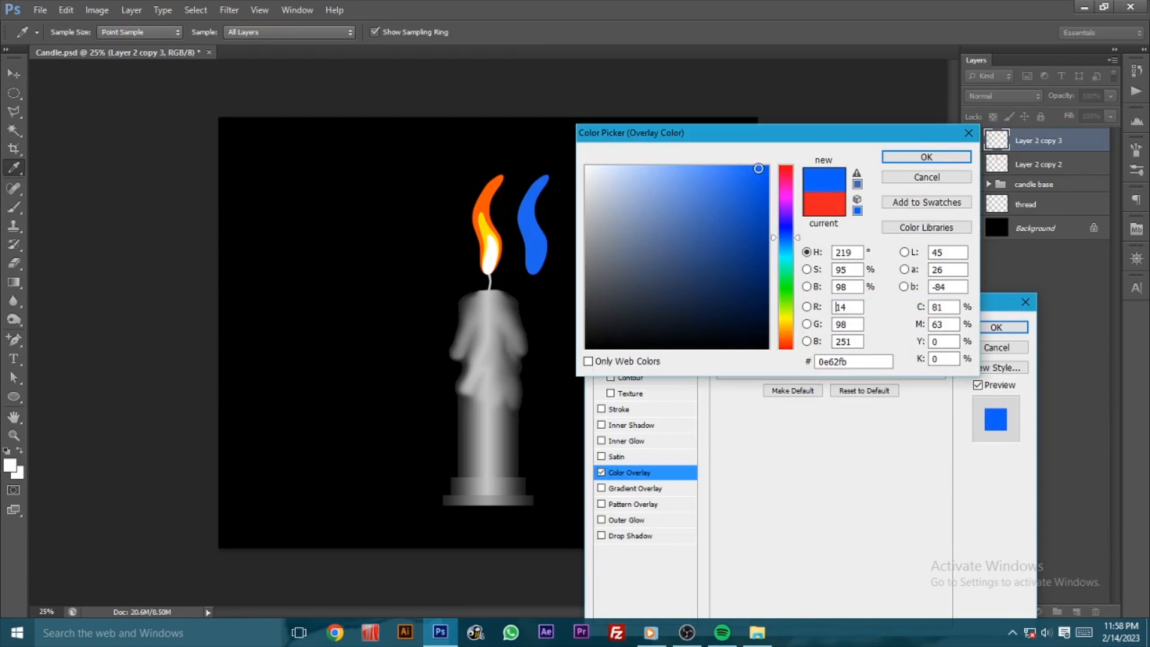
left_click(910, 160)
left_click(996, 328)
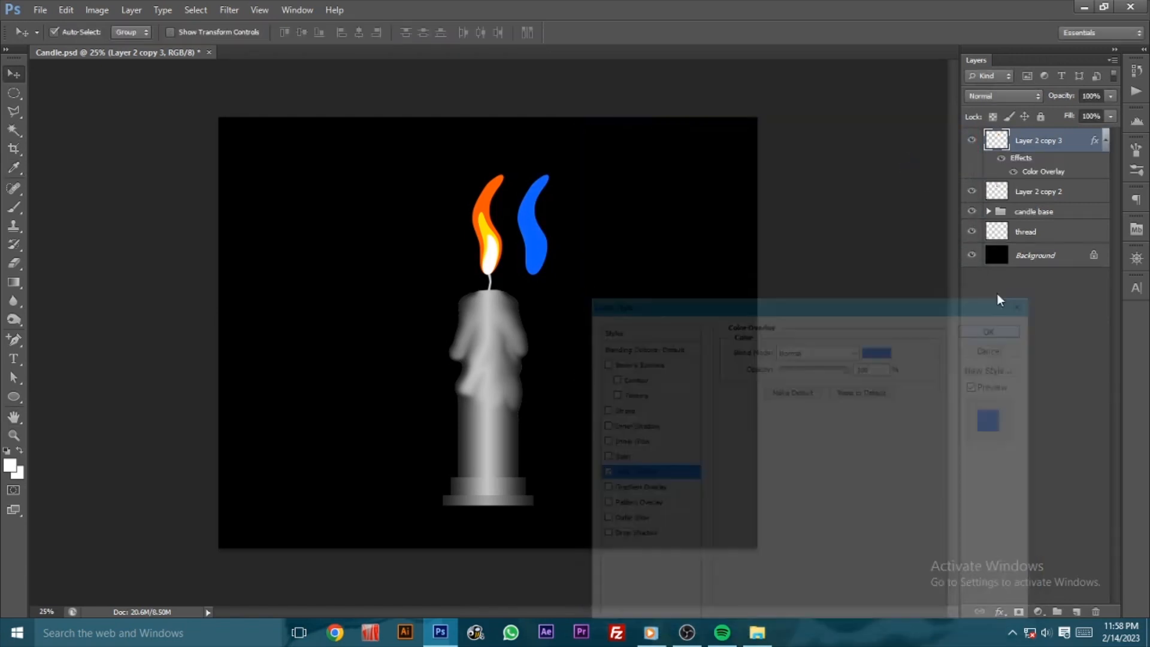
Step: Add a layer mask to the blue flame and fade out all but its lower end with a large soft round black brush
left_click(1018, 611)
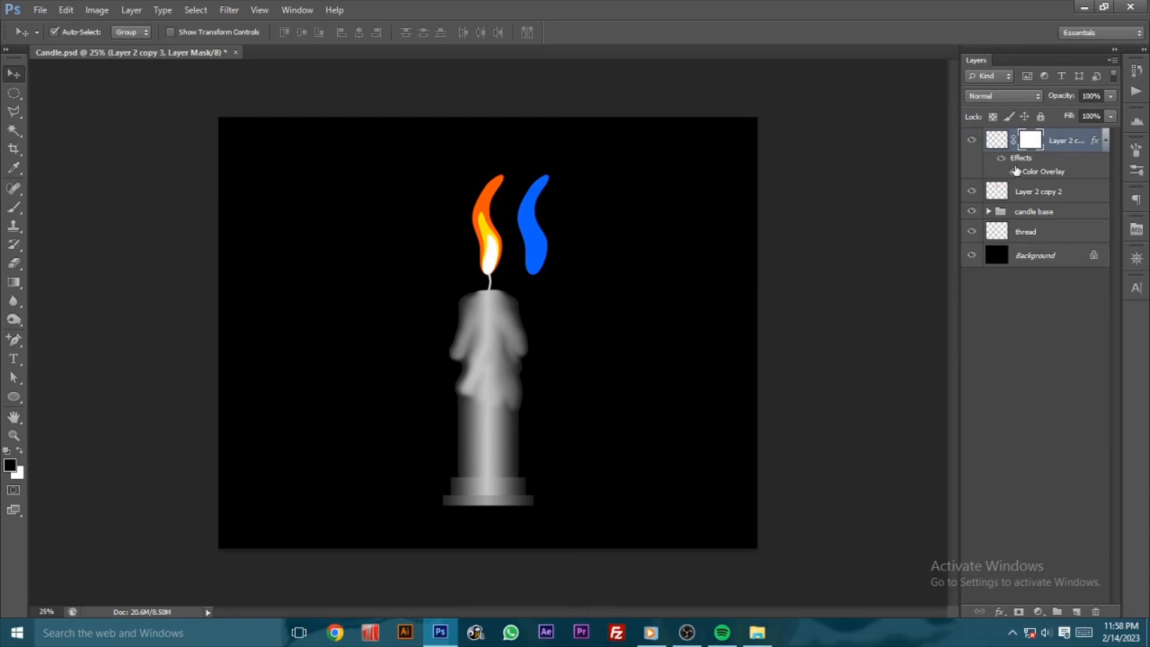
key("ctrl+plus")
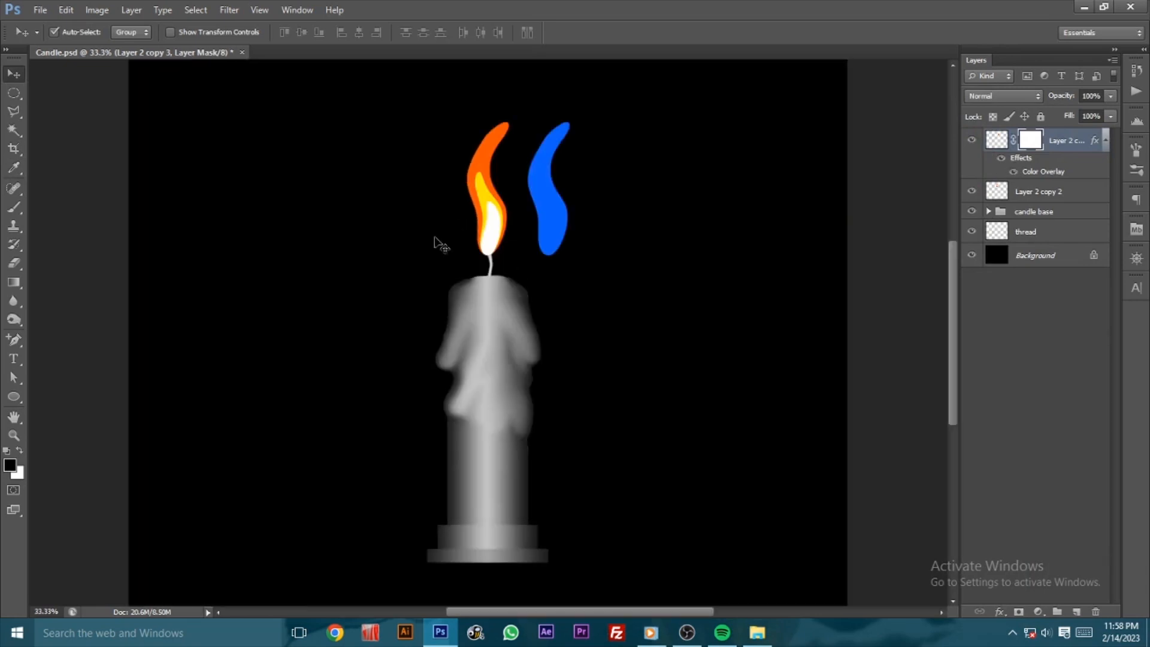
left_click(14, 207)
left_click(70, 33)
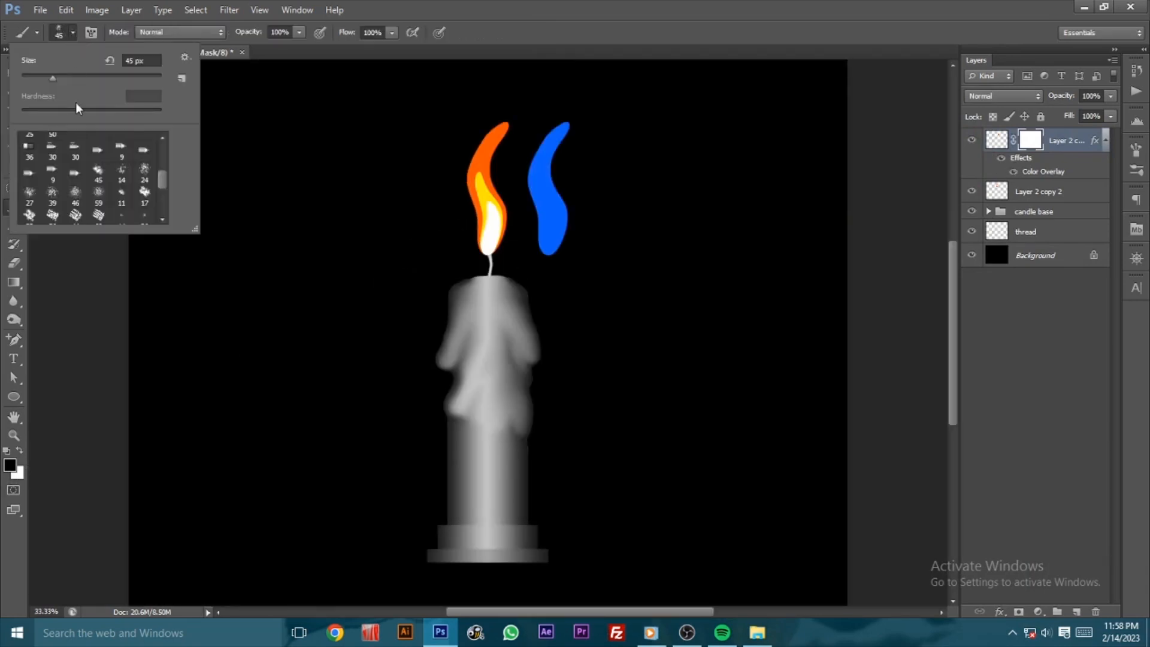
left_click(75, 144)
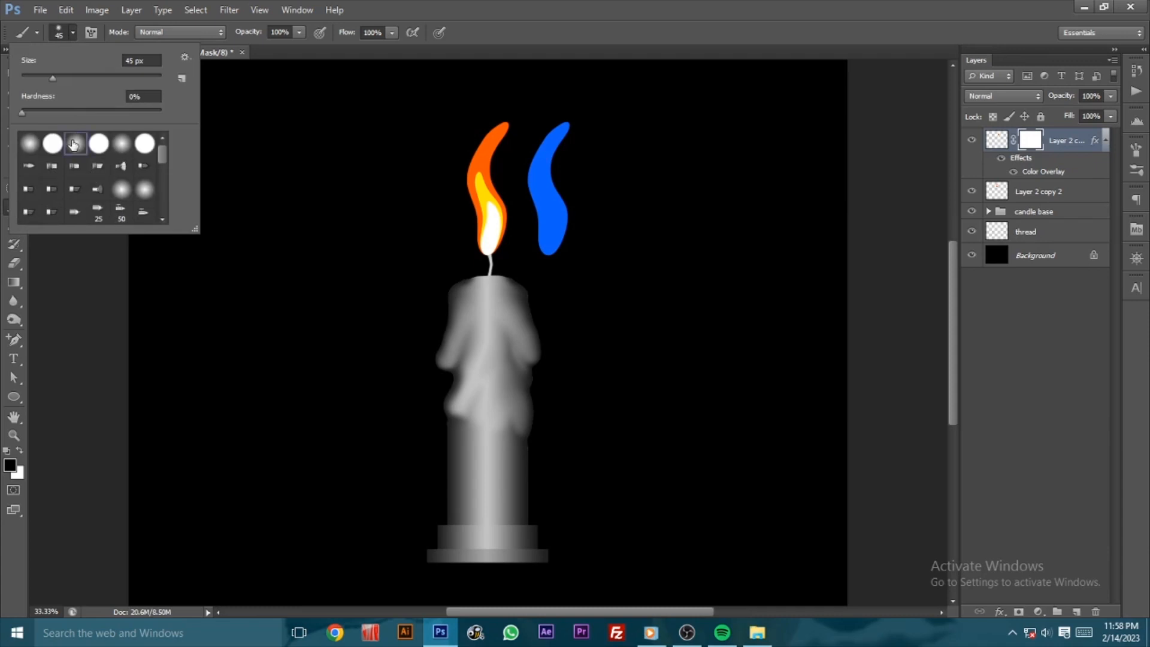
left_click(637, 243)
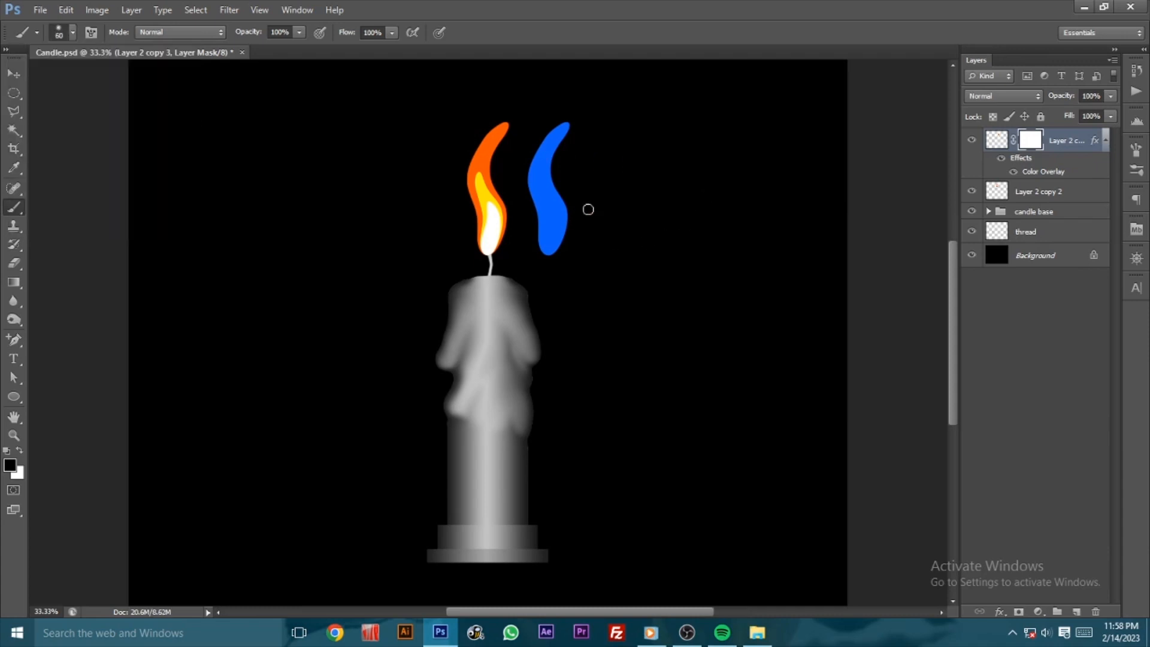
key("bracketright")
key("bracketright")
key("bracketright")
key("bracketright")
key("bracketright")
key("bracketright")
key("bracketright")
key("bracketright")
key("bracketright")
key("bracketright")
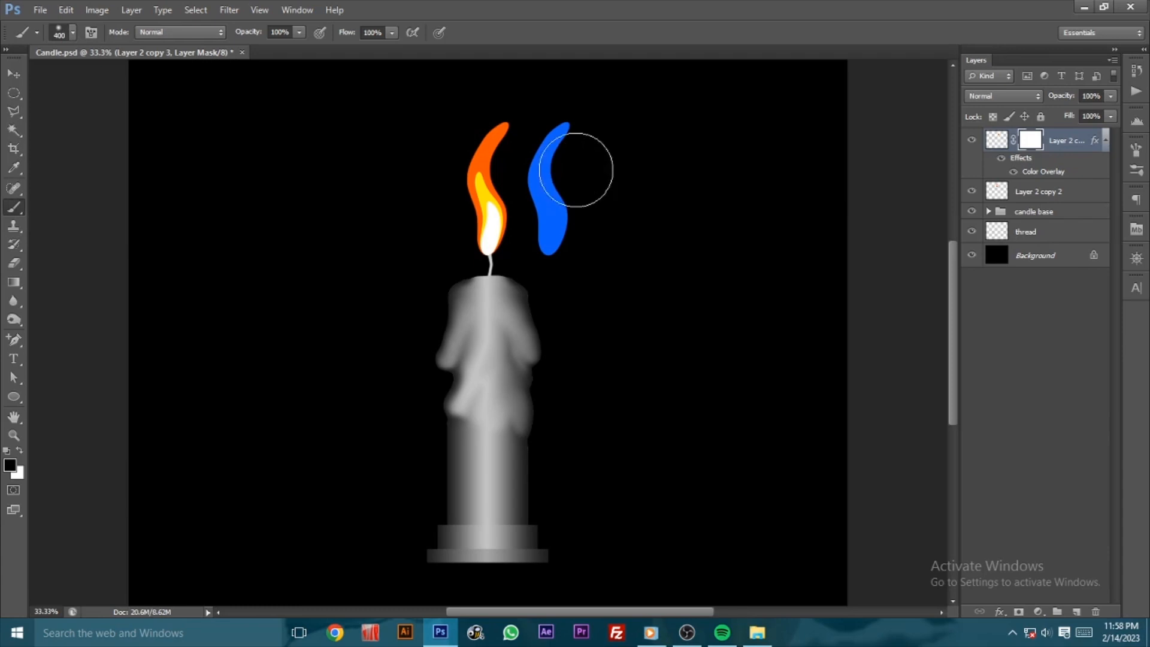
left_click_drag(574, 133, 564, 192)
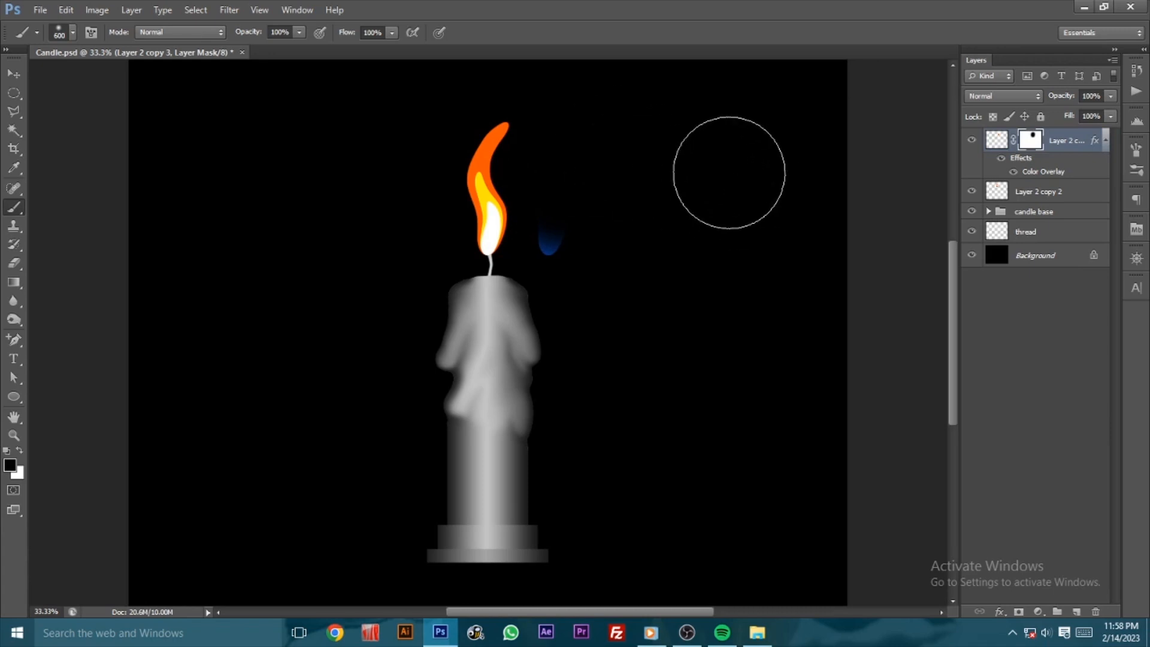
Step: Add a layer mask to the orange flame and fade its lower end around the wick with the soft 600 px brush
left_click(1052, 191)
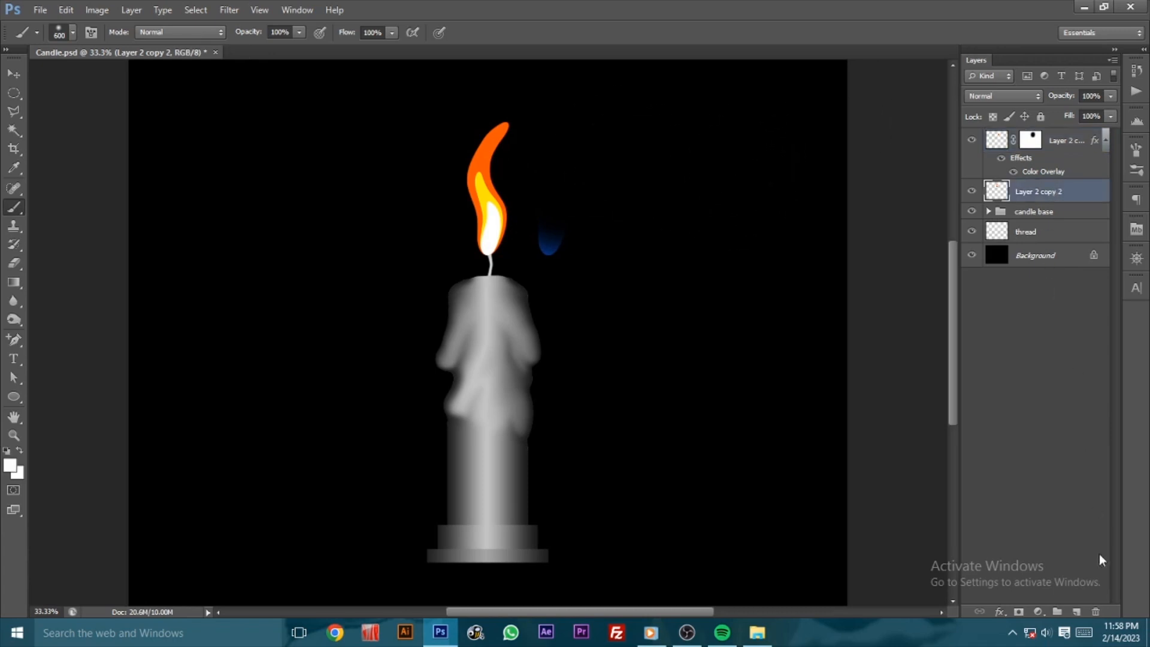
left_click(1018, 612)
left_click(484, 301)
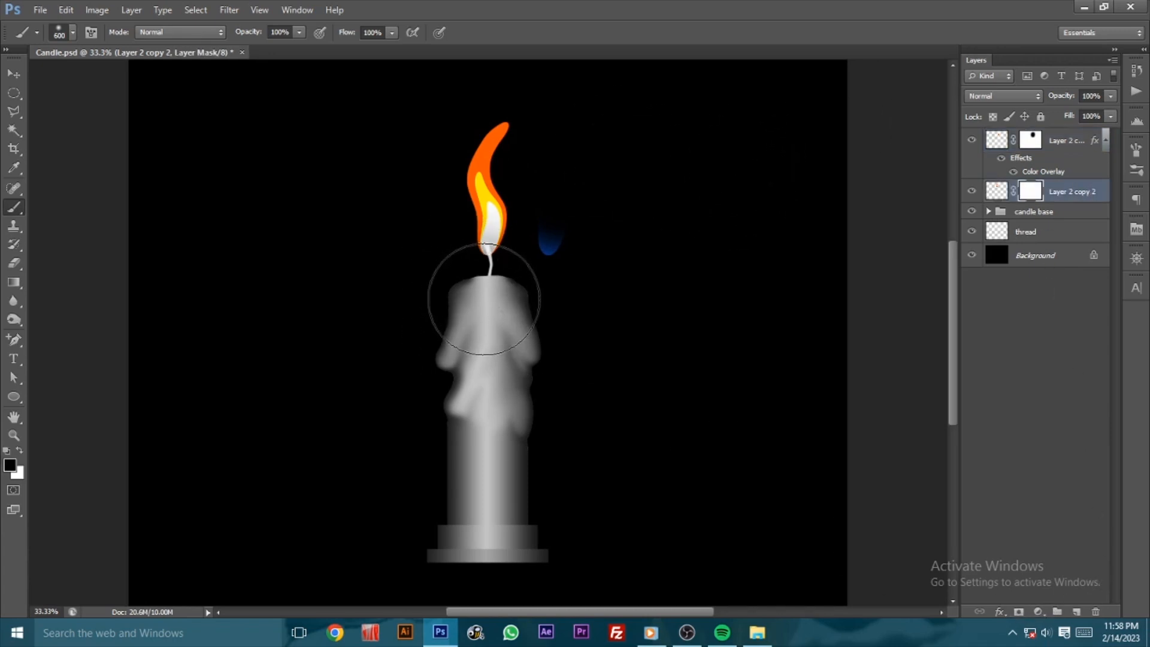
left_click(484, 297)
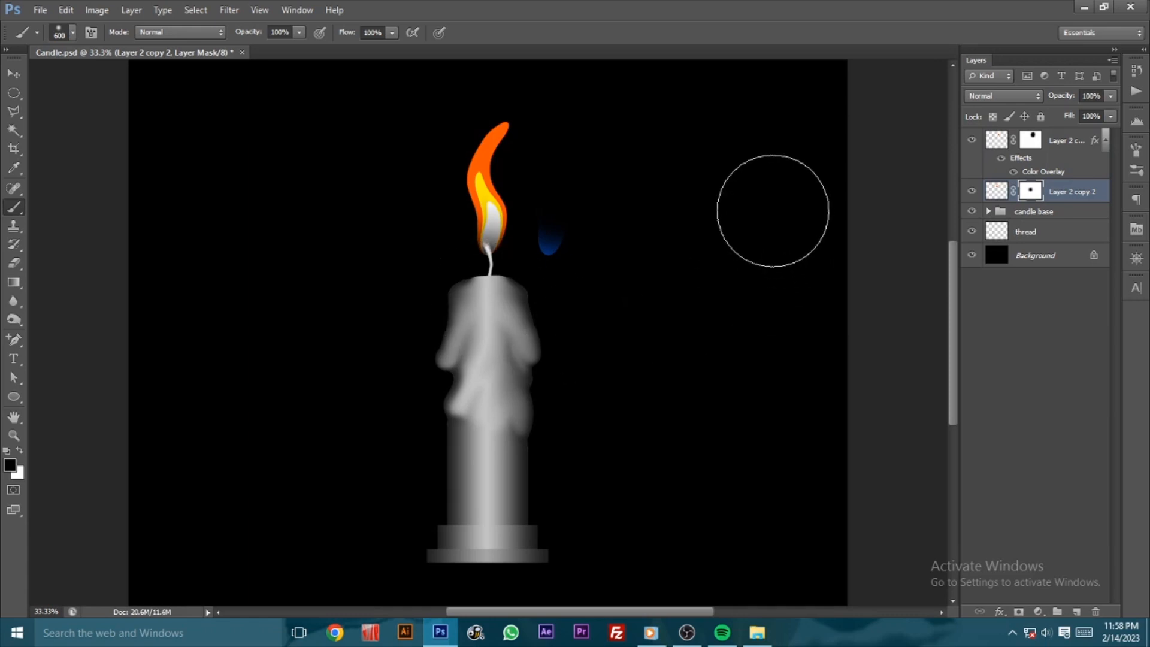
Step: Move the masked blue flame horizontally onto the orange flame so that its blue glow sits at the flame's base on the wick
left_click(13, 74)
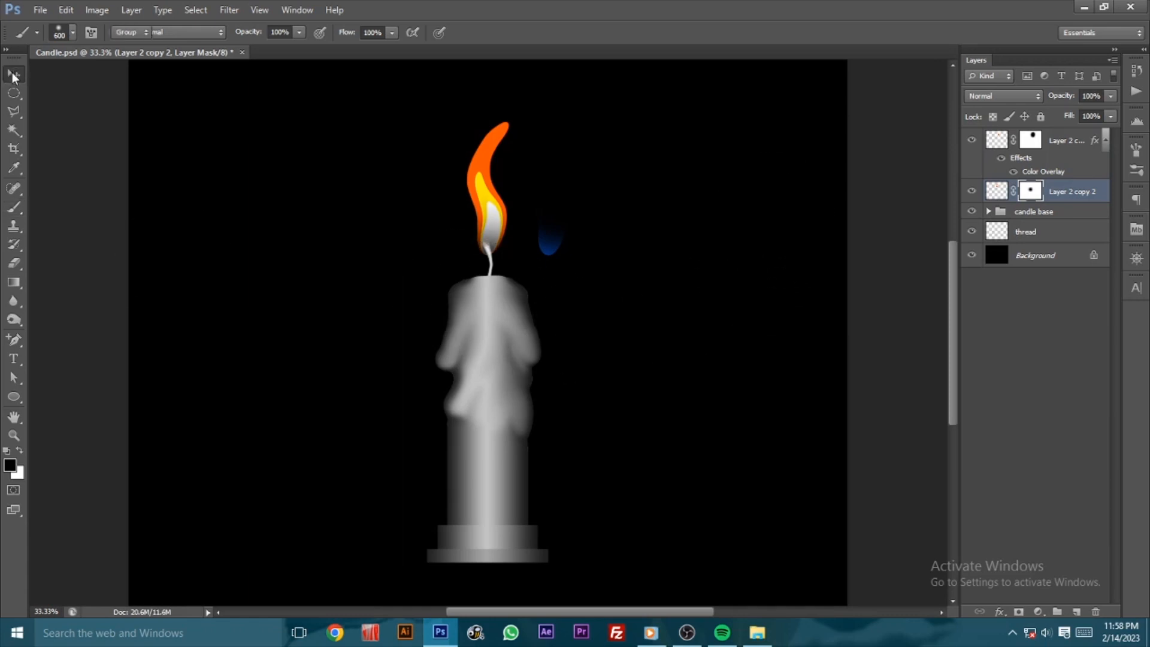
left_click(1069, 150)
key("ctrl+t")
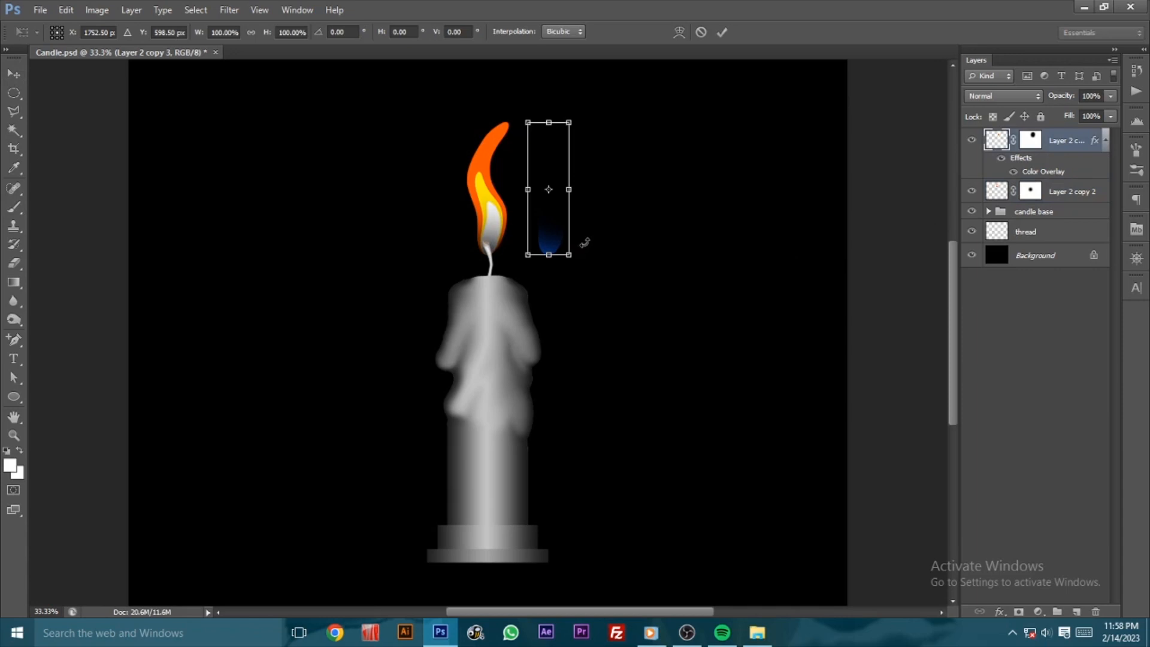
key("shift+Left")
key("shift+Left")
key("shift+Left")
key("shift+Left")
key("shift+Left")
key("shift+Left")
key("shift+Left")
key("shift+Left")
key("shift+Left")
key("shift+Left")
key("shift+Left")
key("shift+Left")
key("shift+Left")
key("shift+Left")
key("shift+Left")
key("shift+Left")
key("shift+Left")
key("shift+Left")
key("shift+Left")
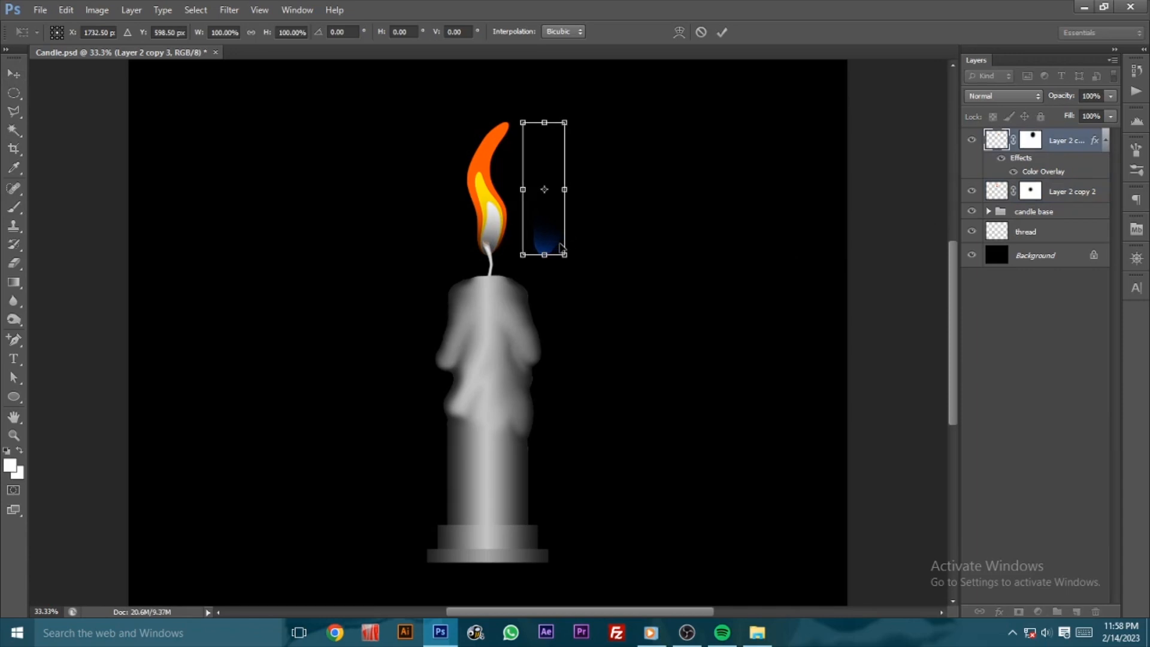
key("shift+Left")
key("shift+Left")
key("shift+Left")
key("shift+Left")
key("shift+Left")
key("shift+Left")
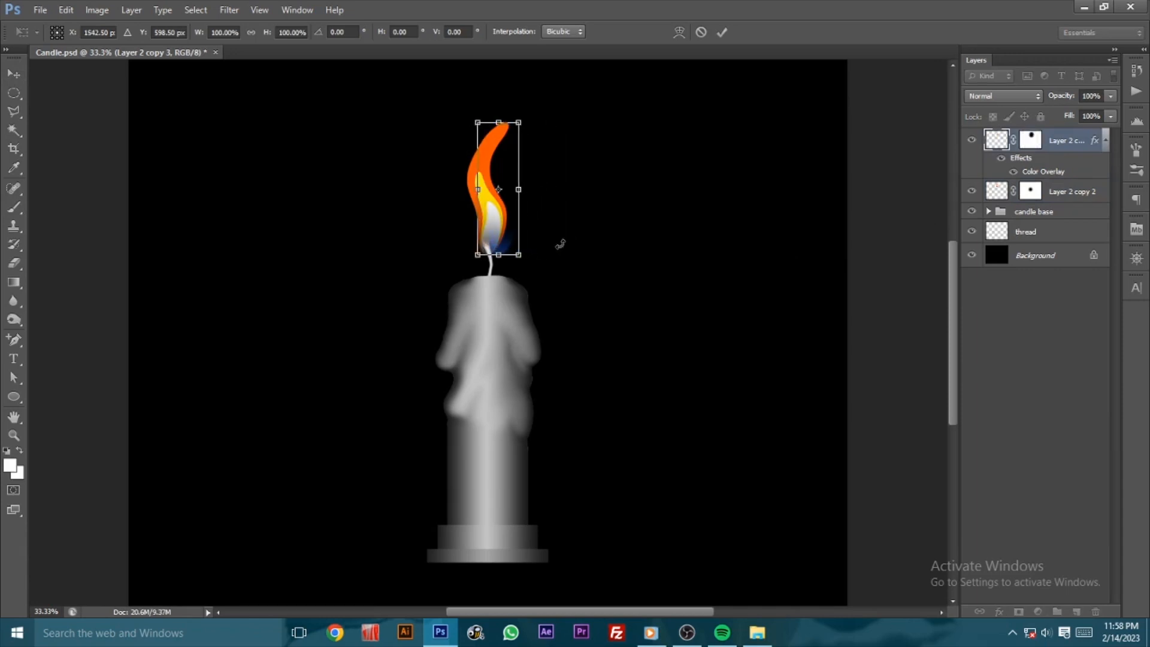
key("Left")
key("Left")
key("Left")
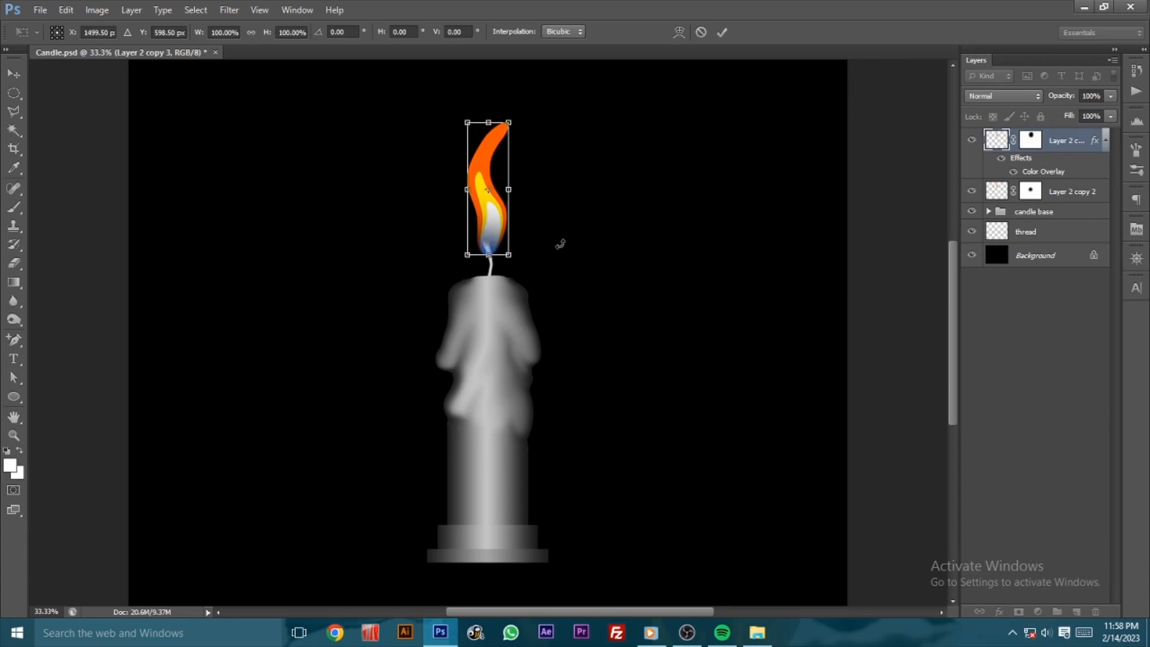
key("Return")
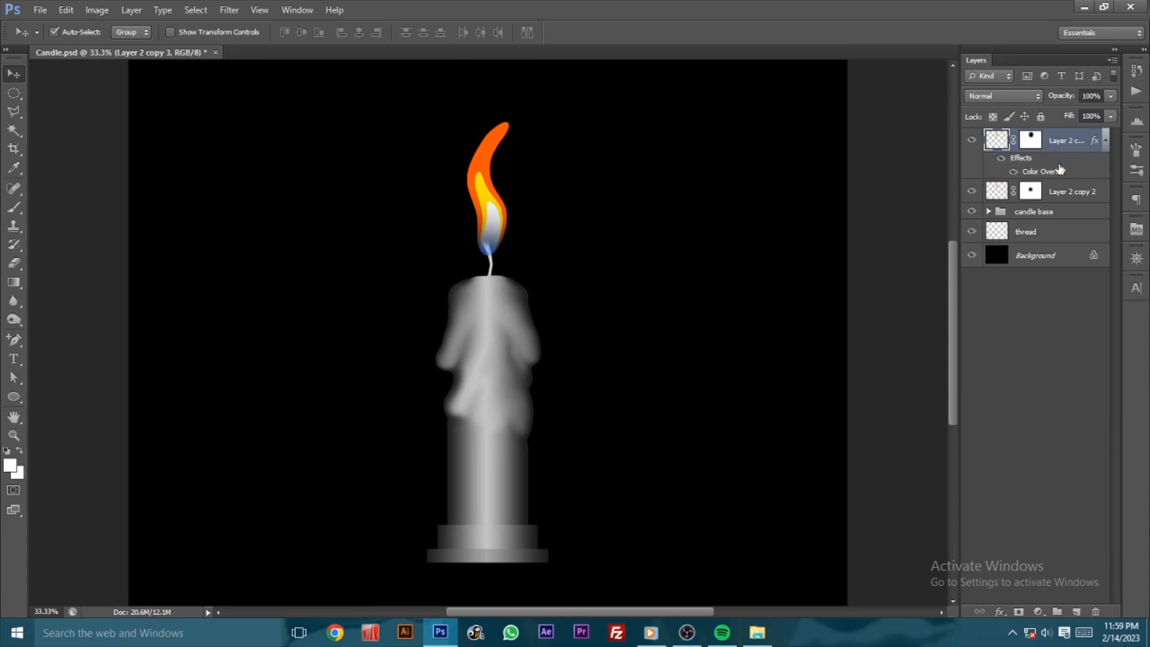
Step: Group the blue and orange flame layers and name the group flame
left_click(1060, 192, "shift")
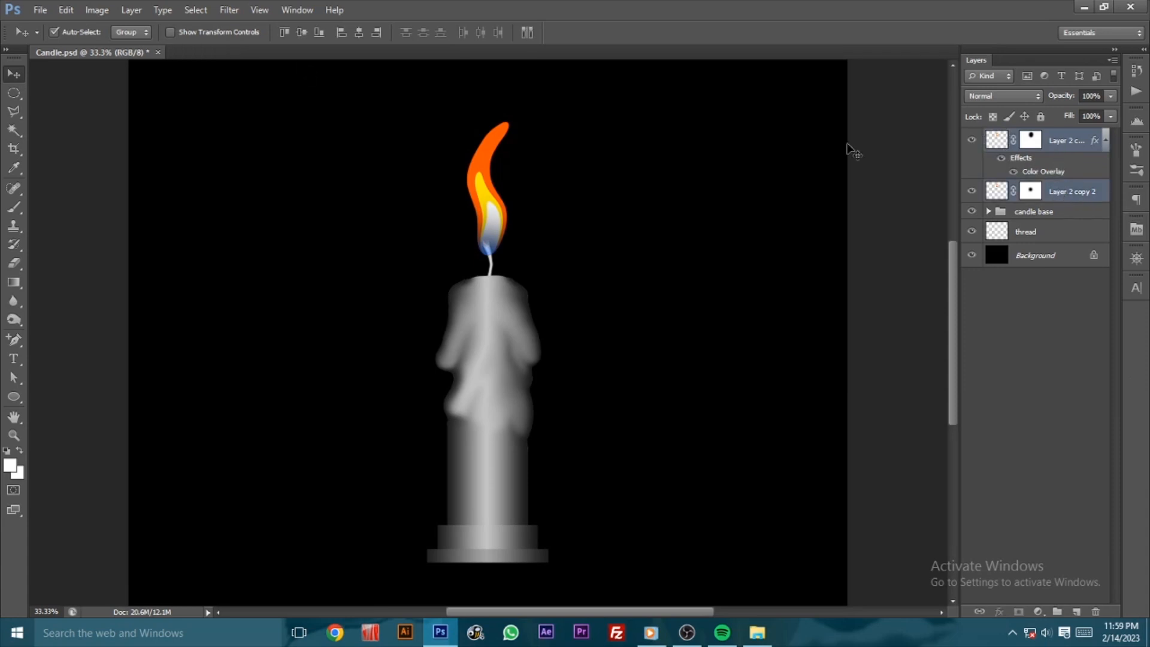
left_click(131, 10)
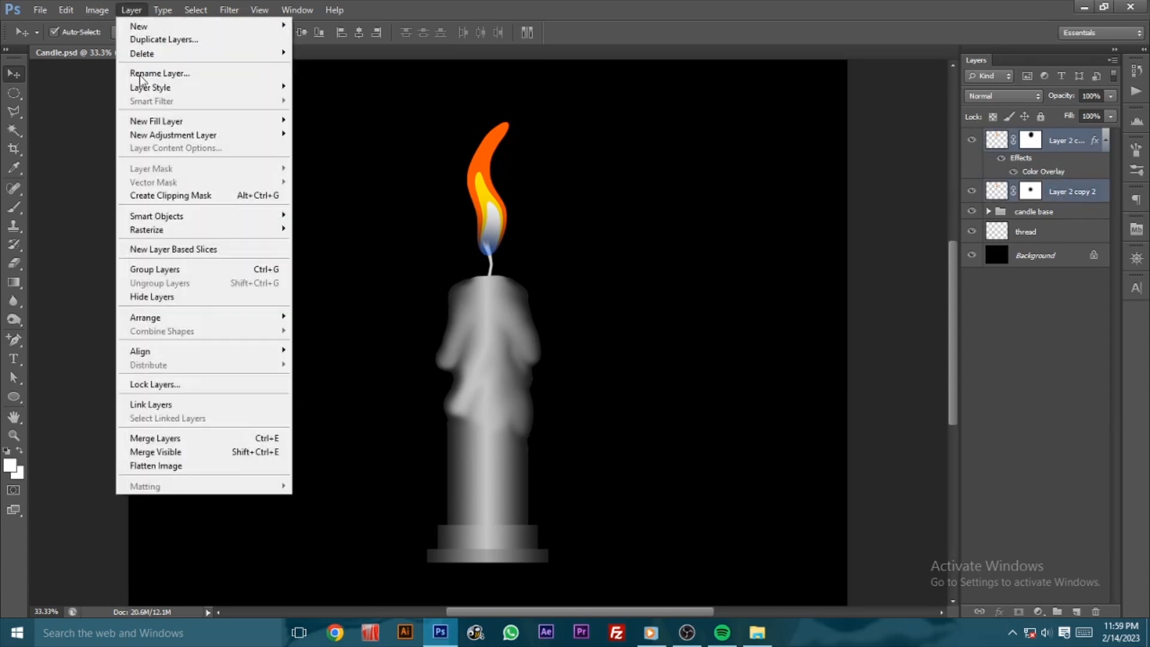
left_click(173, 273)
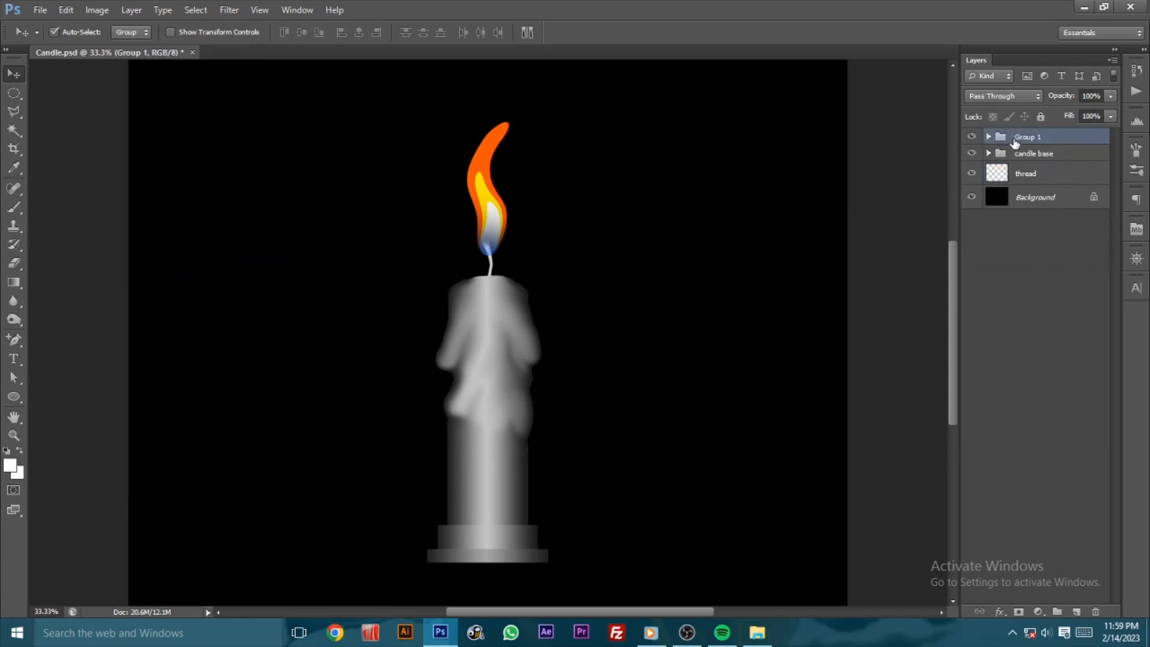
double_click(1020, 138)
type("f")
key("Return")
Step: Duplicate the flame group, place the copy beneath the original and merge the copy into a single layer
right_click(1035, 141)
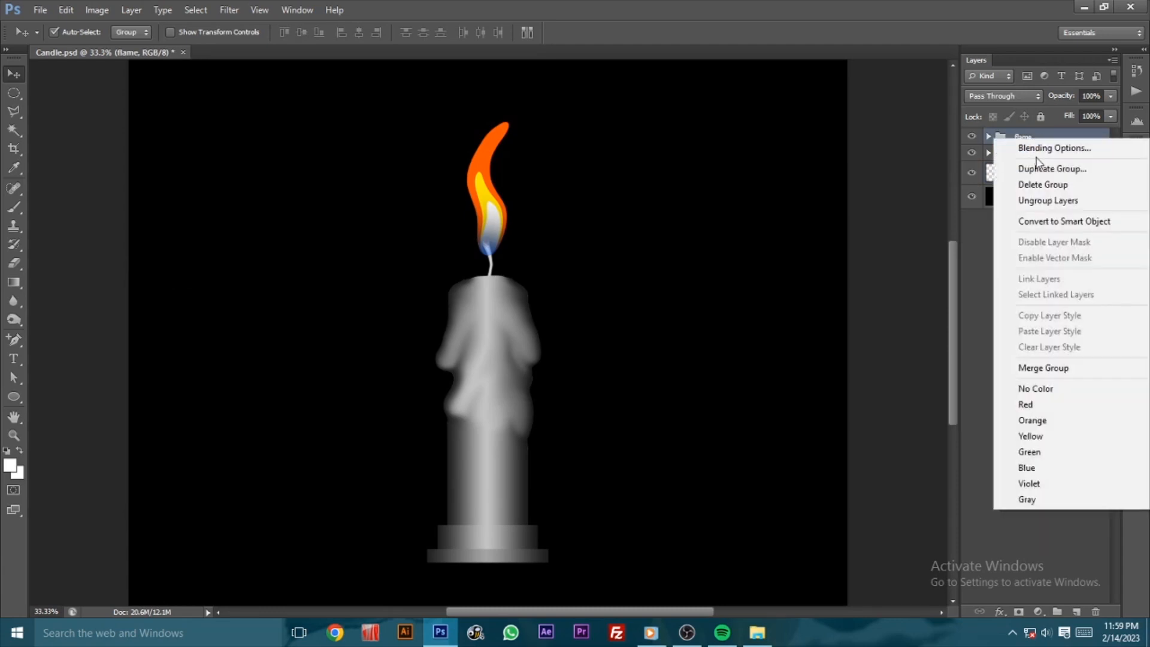
left_click(1042, 168)
left_click(696, 194)
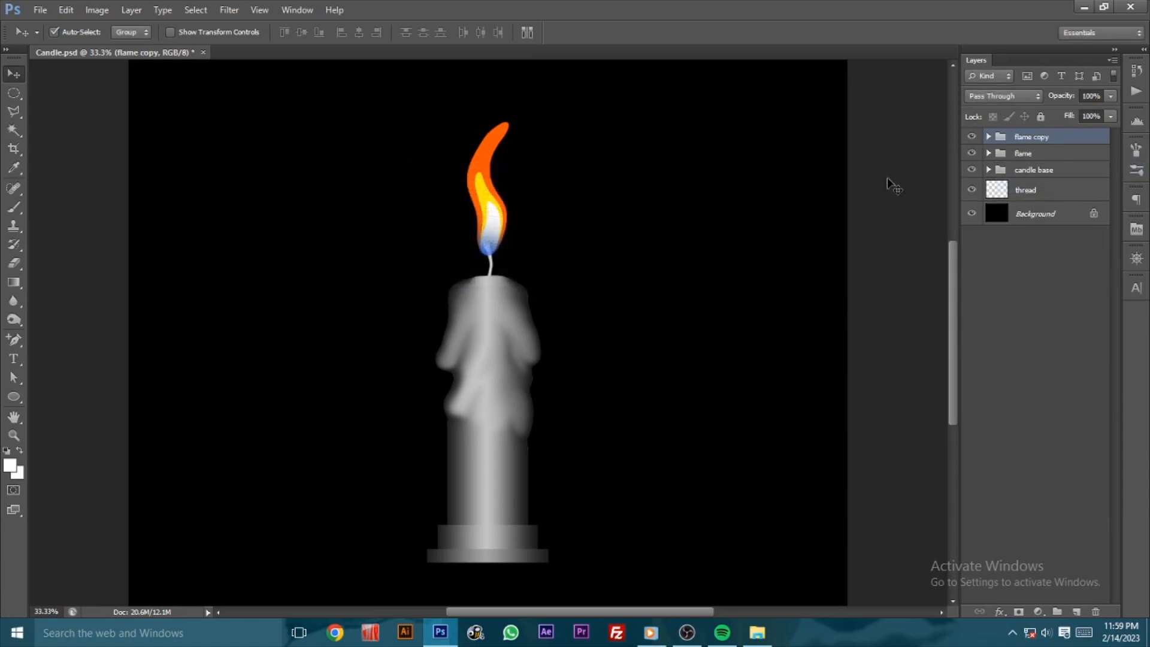
left_click_drag(1035, 140, 1034, 165)
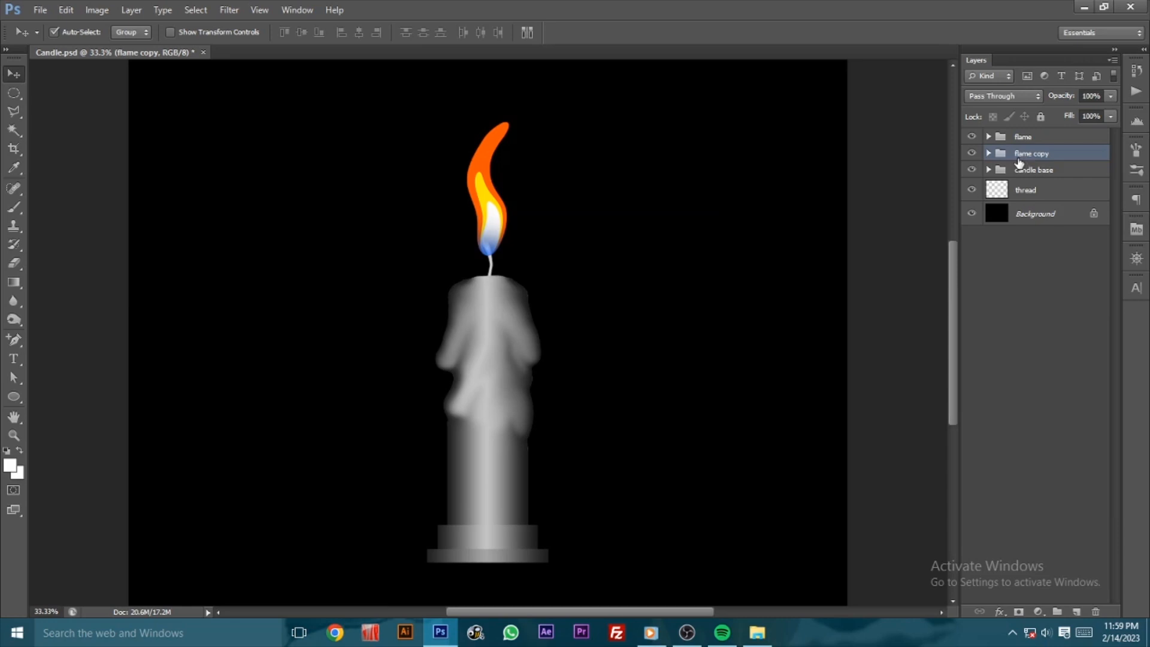
right_click(1020, 158)
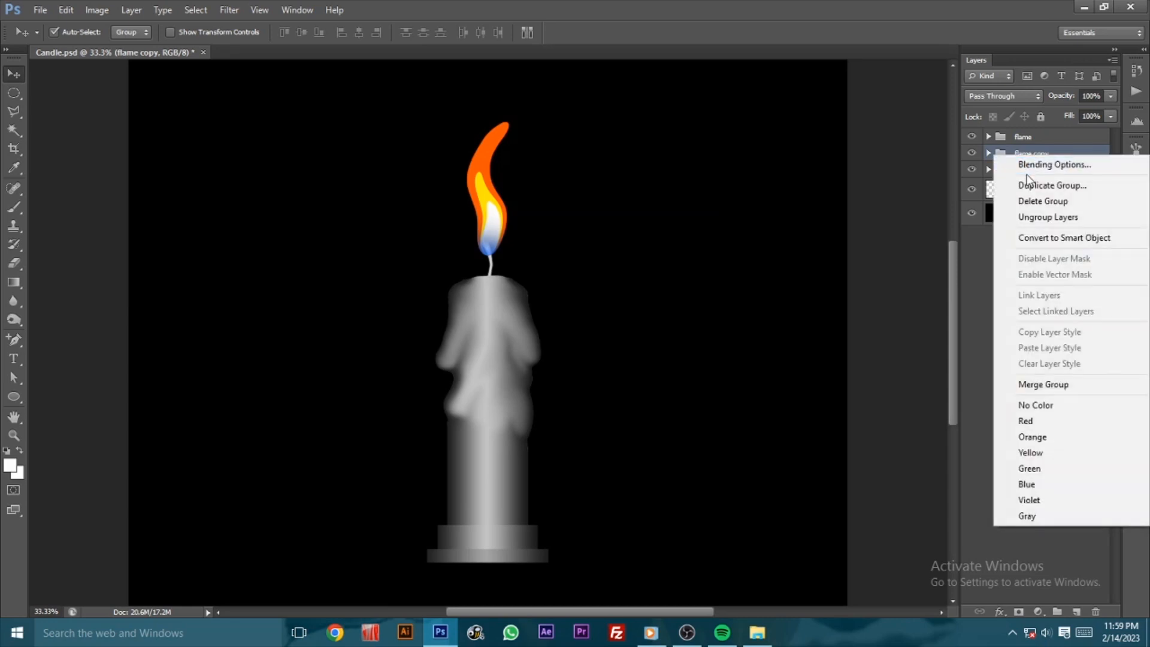
left_click(1063, 385)
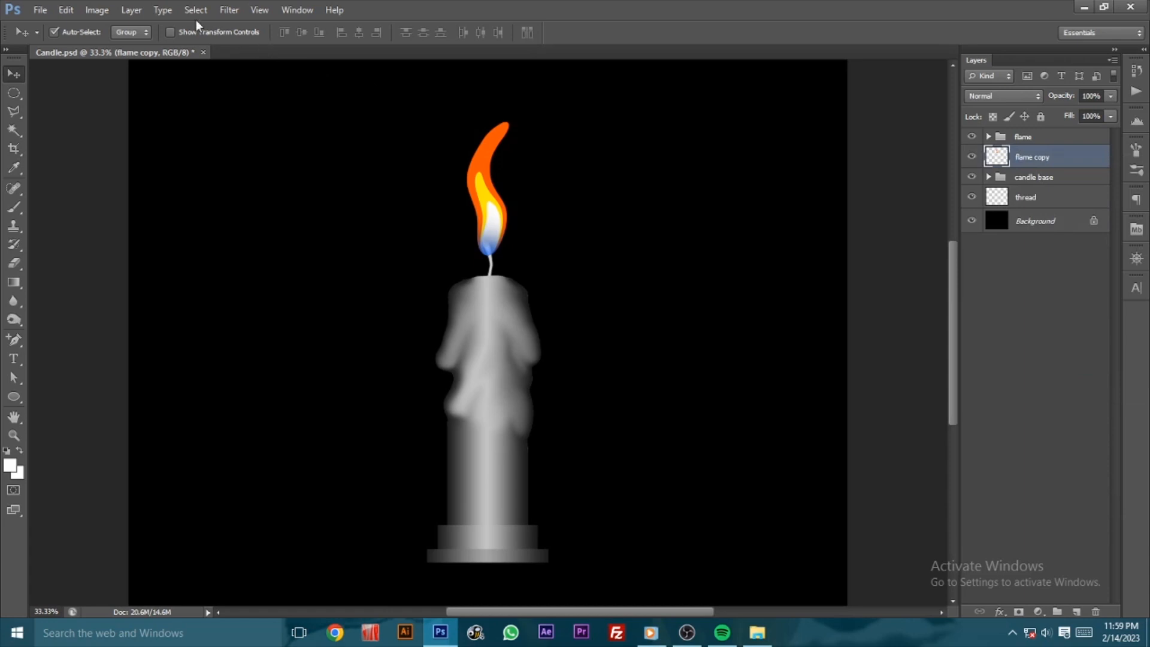
Step: Apply a Gaussian Blur with a 25.0 px radius to the merged flame copy
left_click(229, 9)
mouse_move(248, 157)
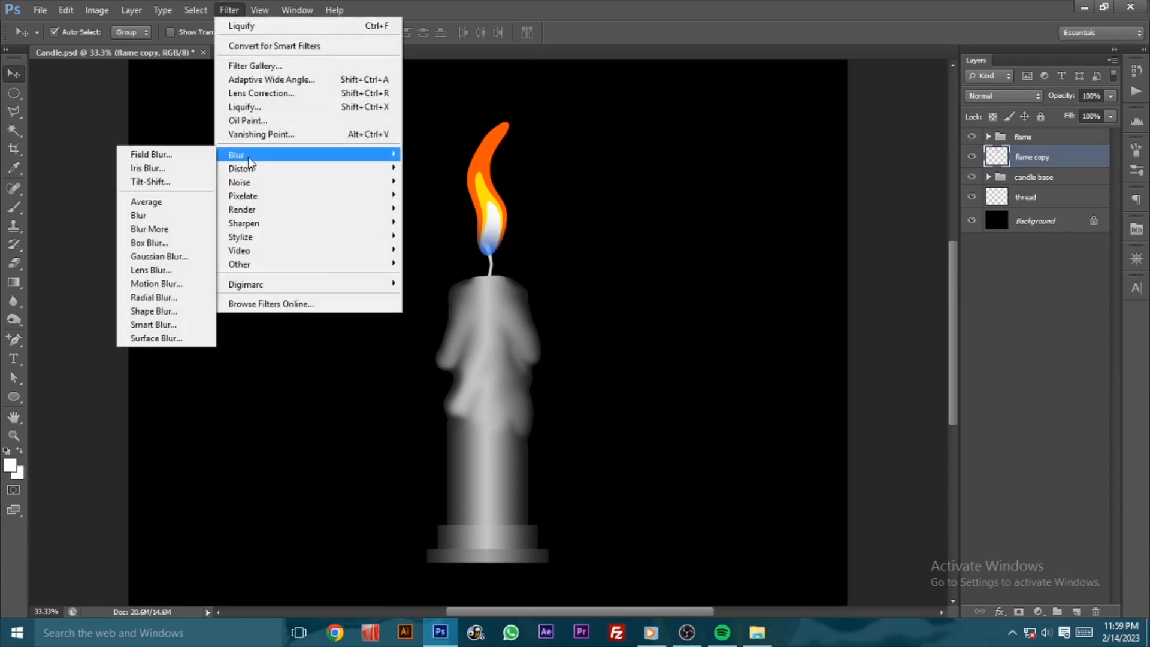
left_click(155, 256)
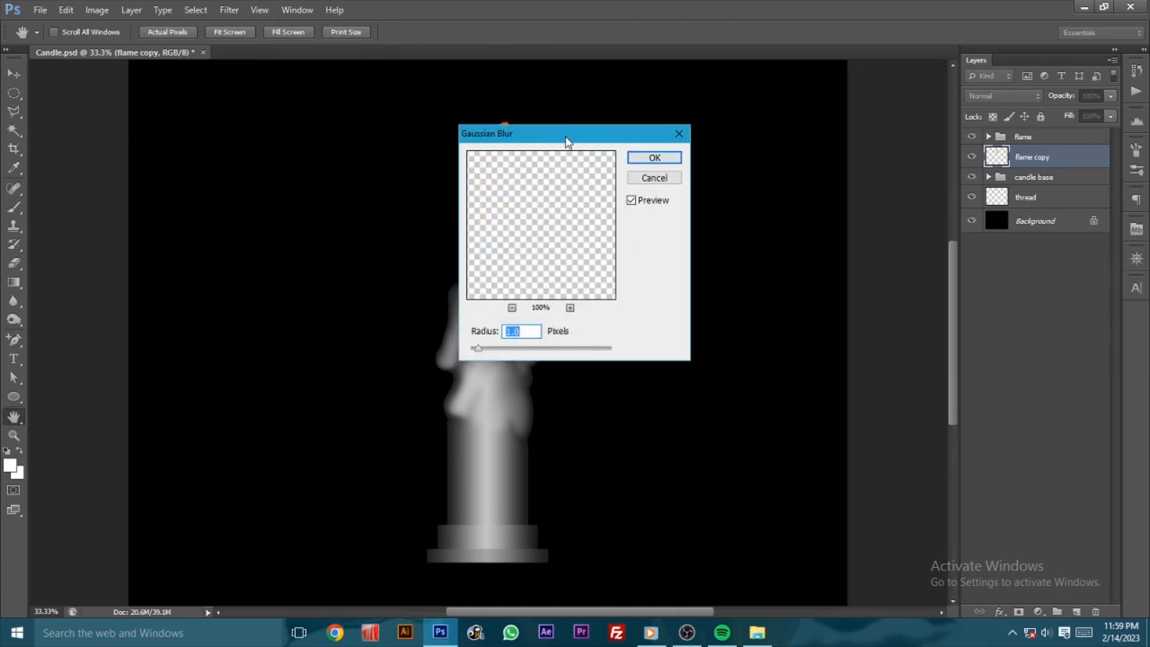
left_click_drag(568, 142, 695, 129)
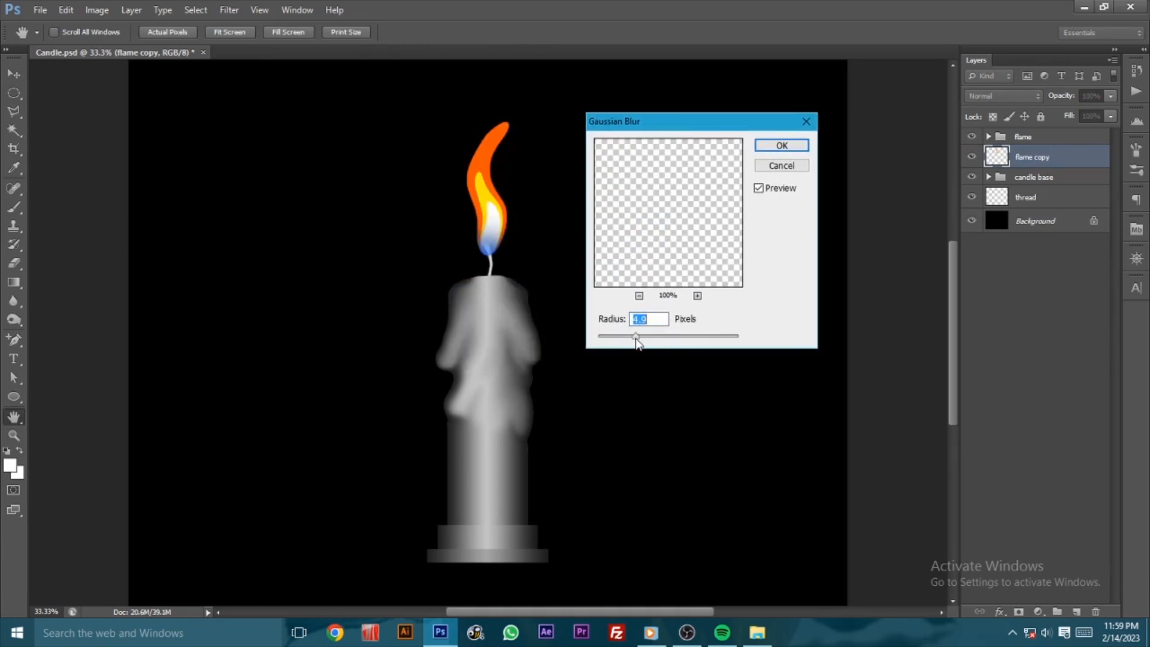
left_click_drag(635, 338, 662, 337)
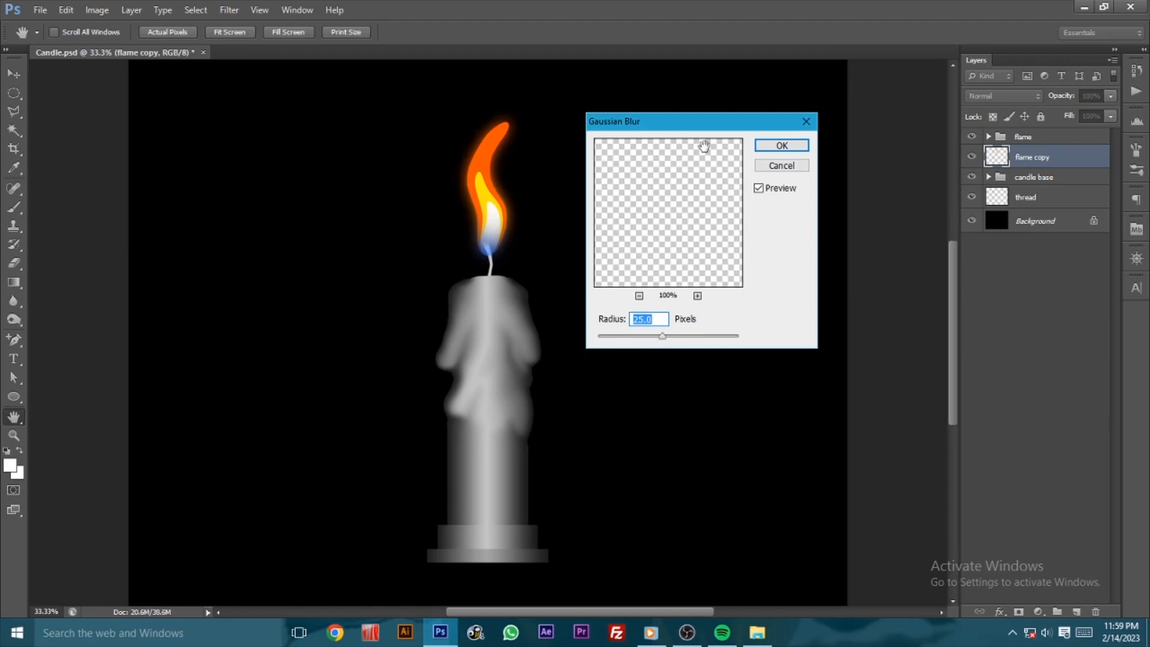
left_click(779, 147)
key("v")
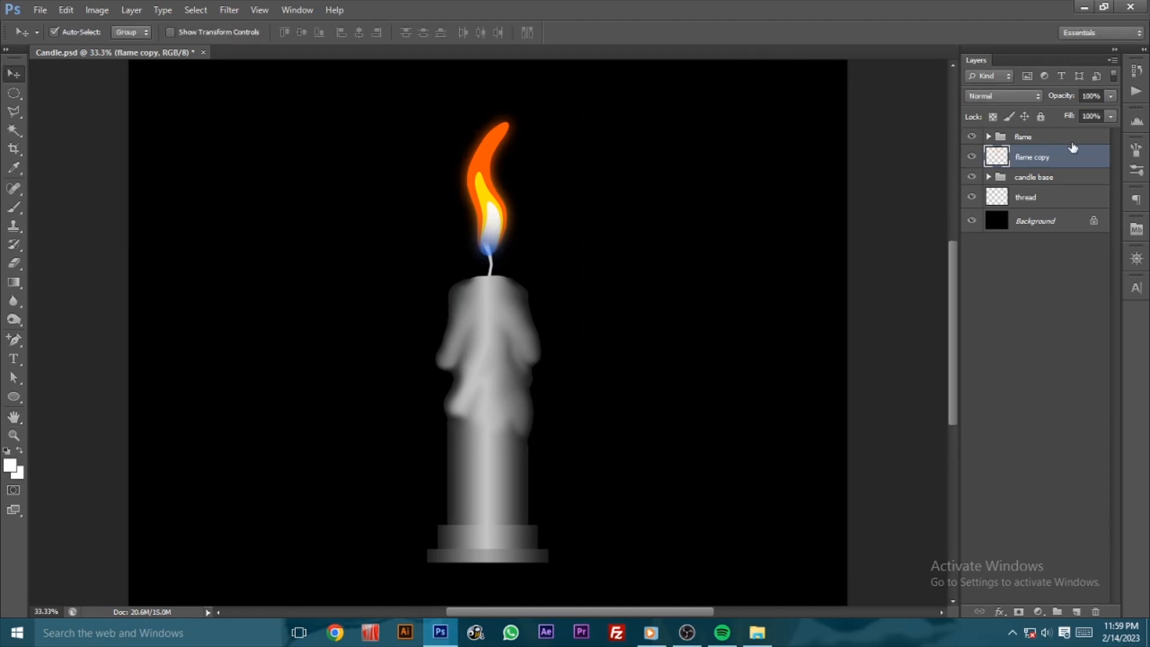
Step: Place the blurred flame copy above the flame group and set its blend mode to Screen
left_click_drag(1042, 162, 1031, 134)
left_click(990, 96)
left_click(991, 97)
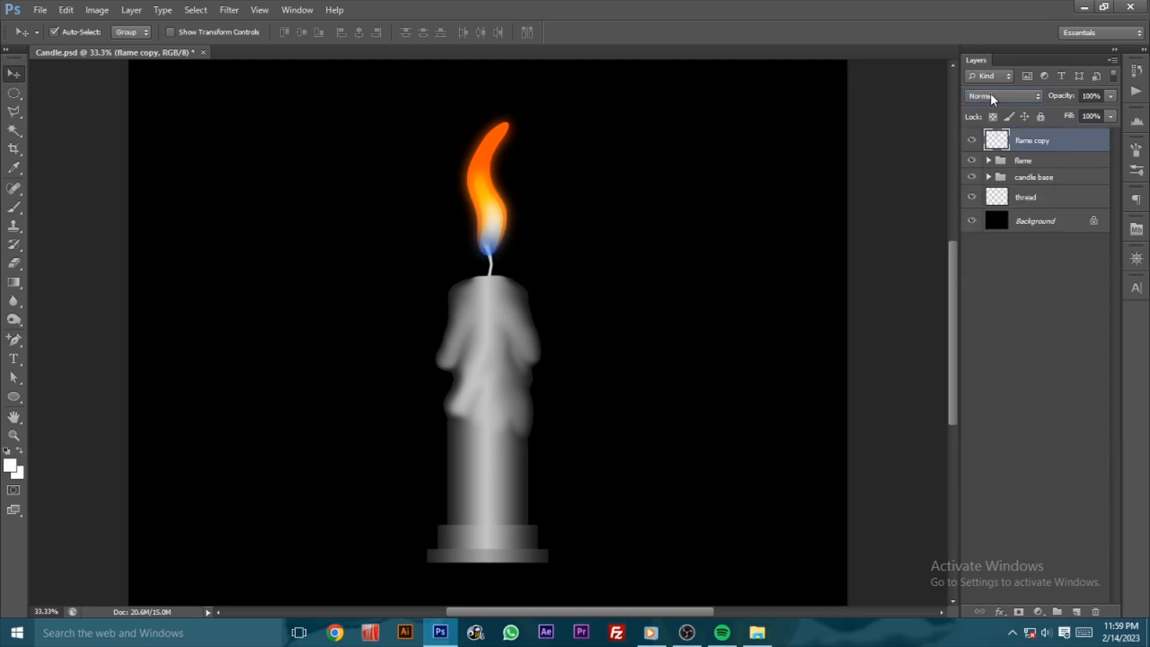
key("Down")
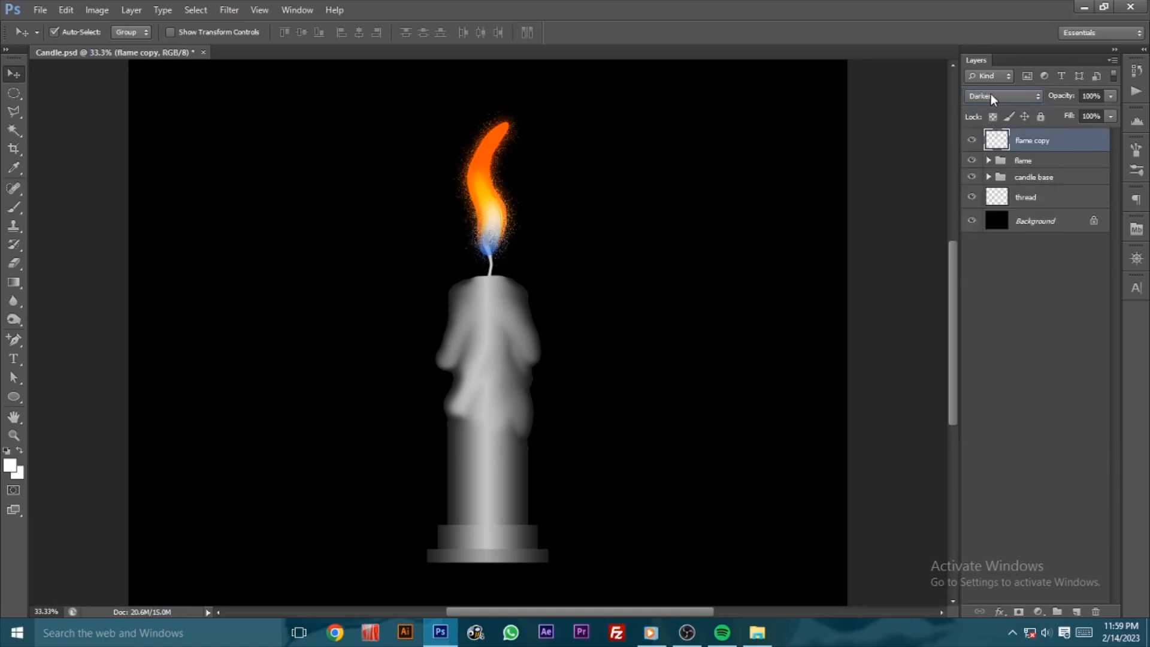
key("Down")
key("Down")
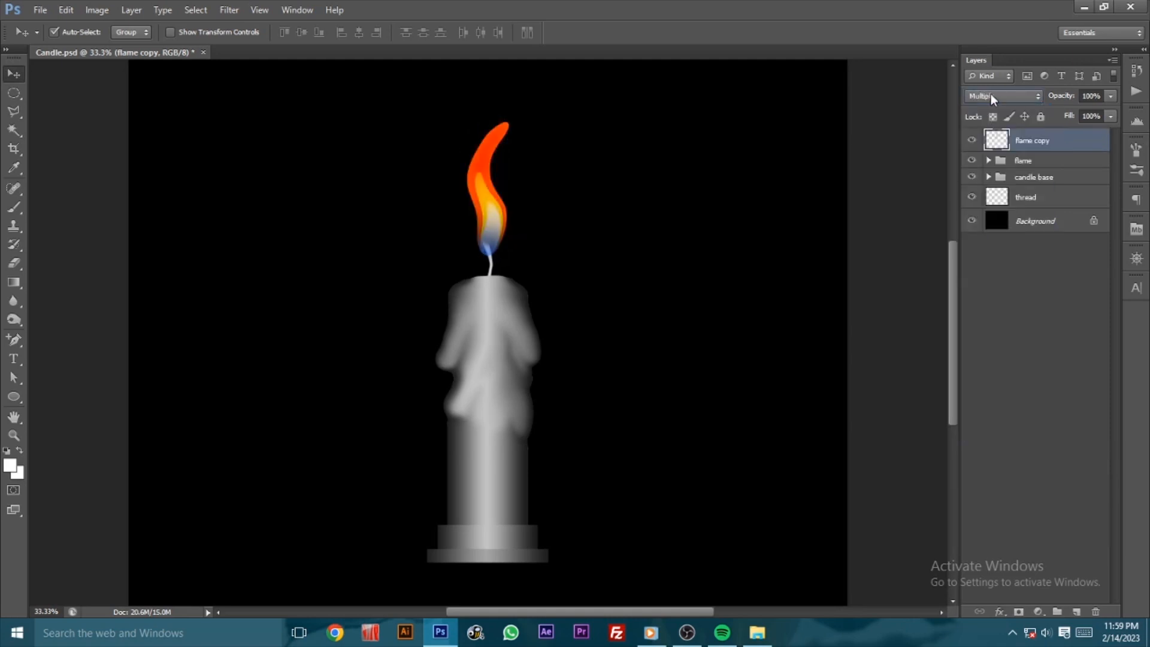
key("Down")
key("Down")
key("Down")
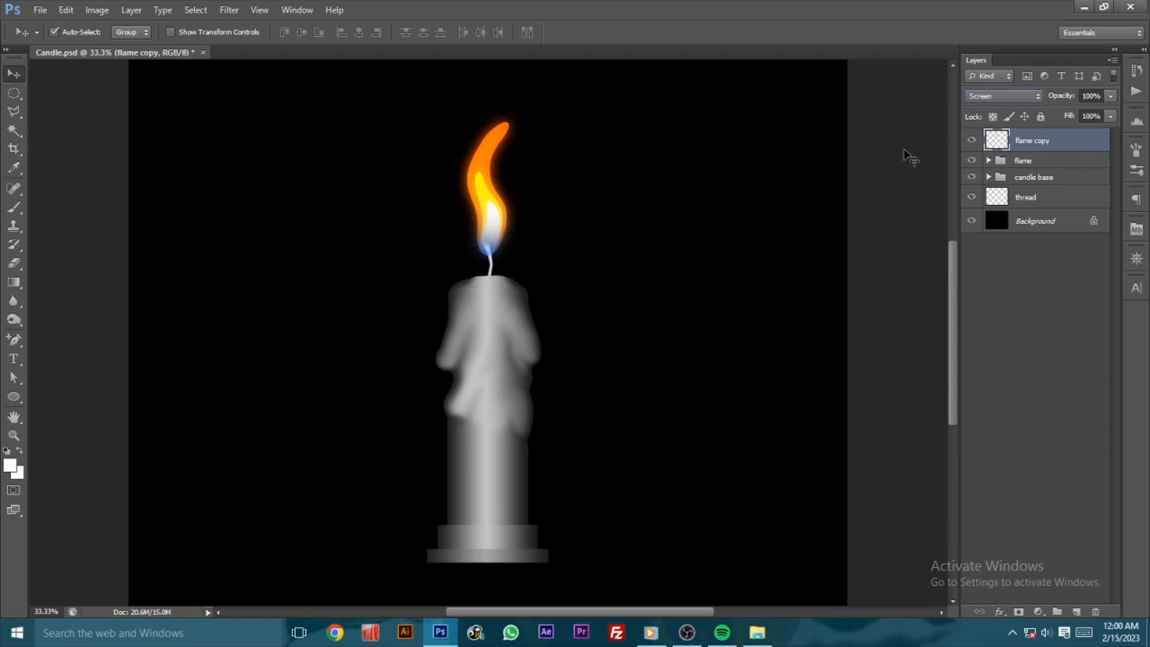
left_click(753, 273)
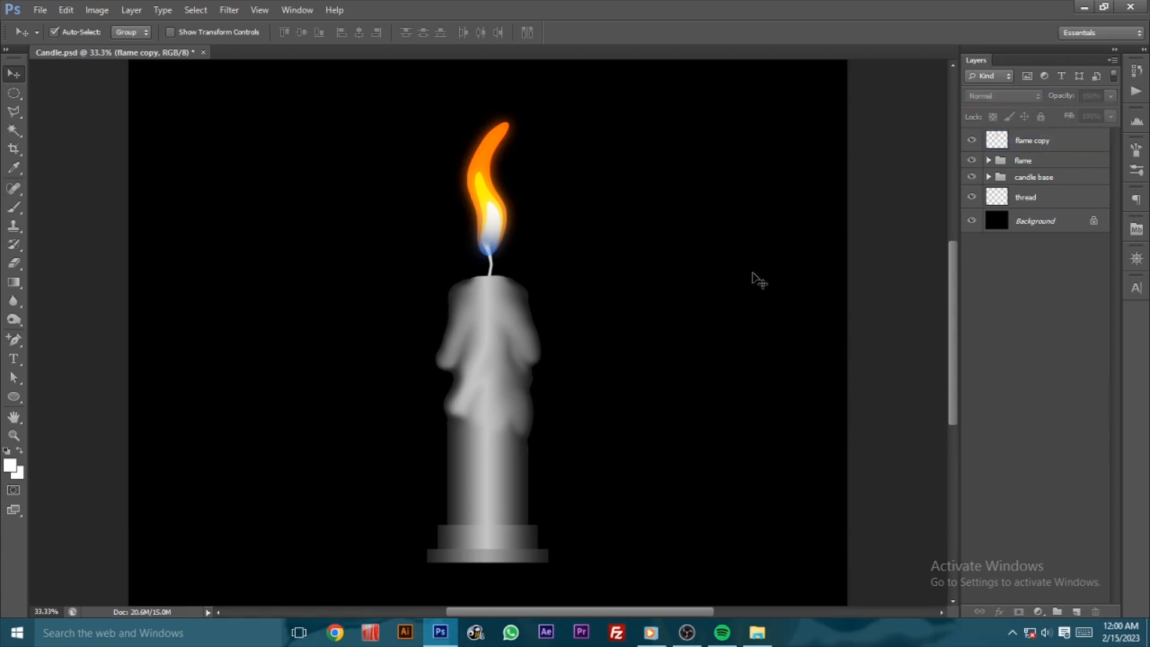
Step: On a new layer named glow, paint one dab of bright red over the flame with a soft 900 px brush
left_click(1073, 612)
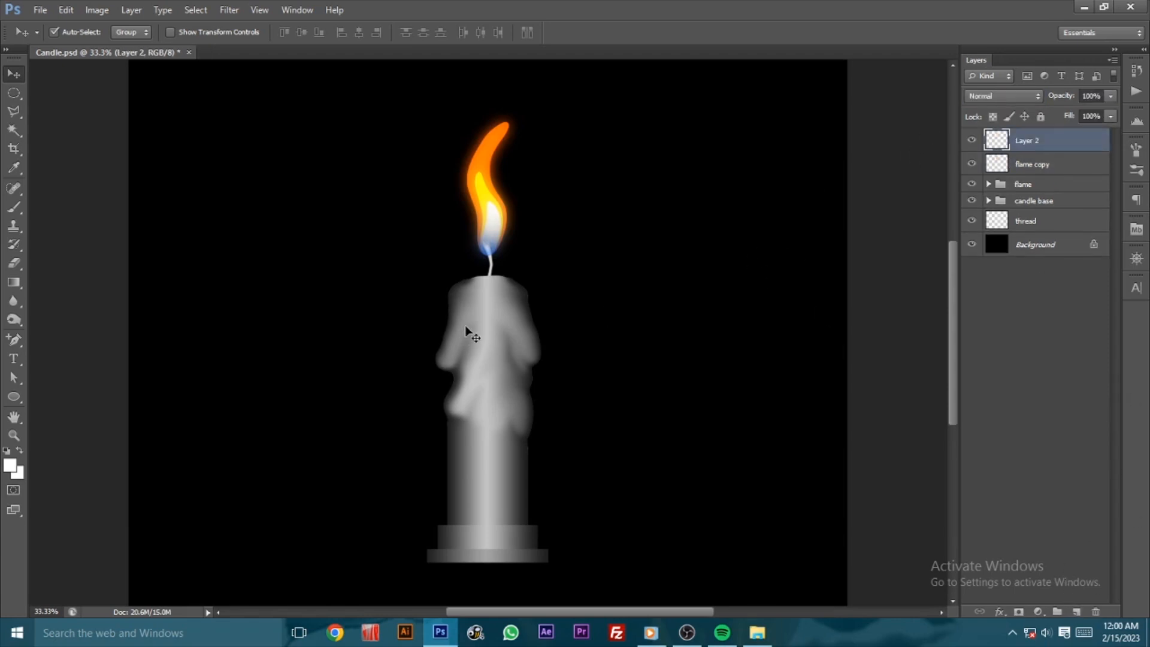
key("b")
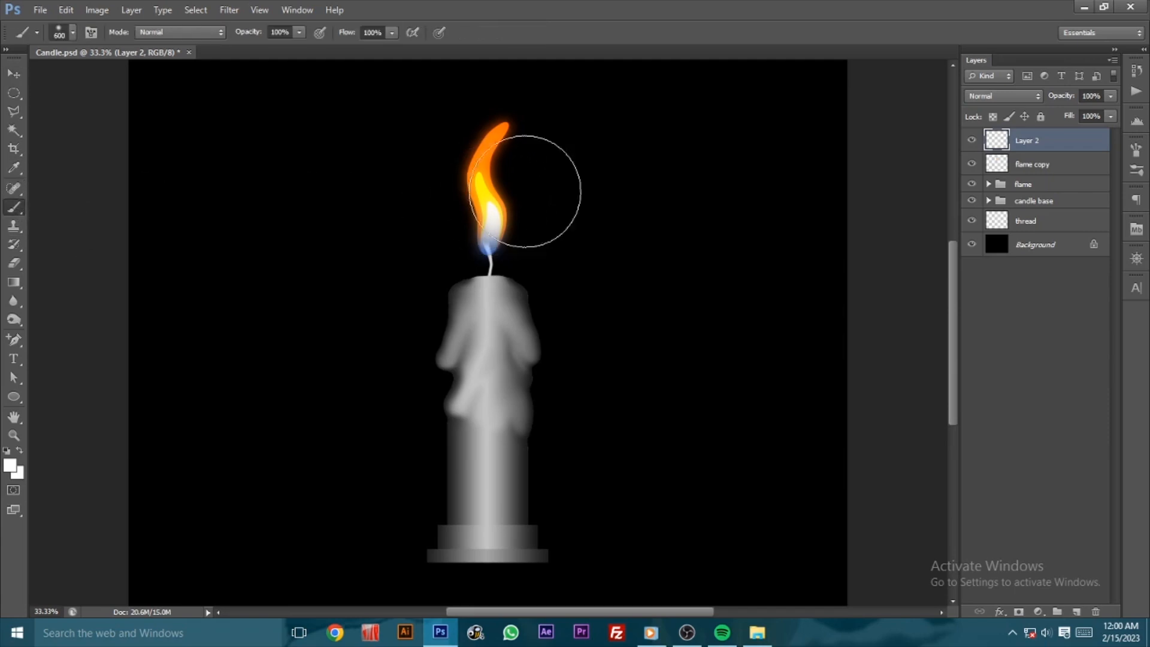
left_click(16, 467)
left_click(787, 165)
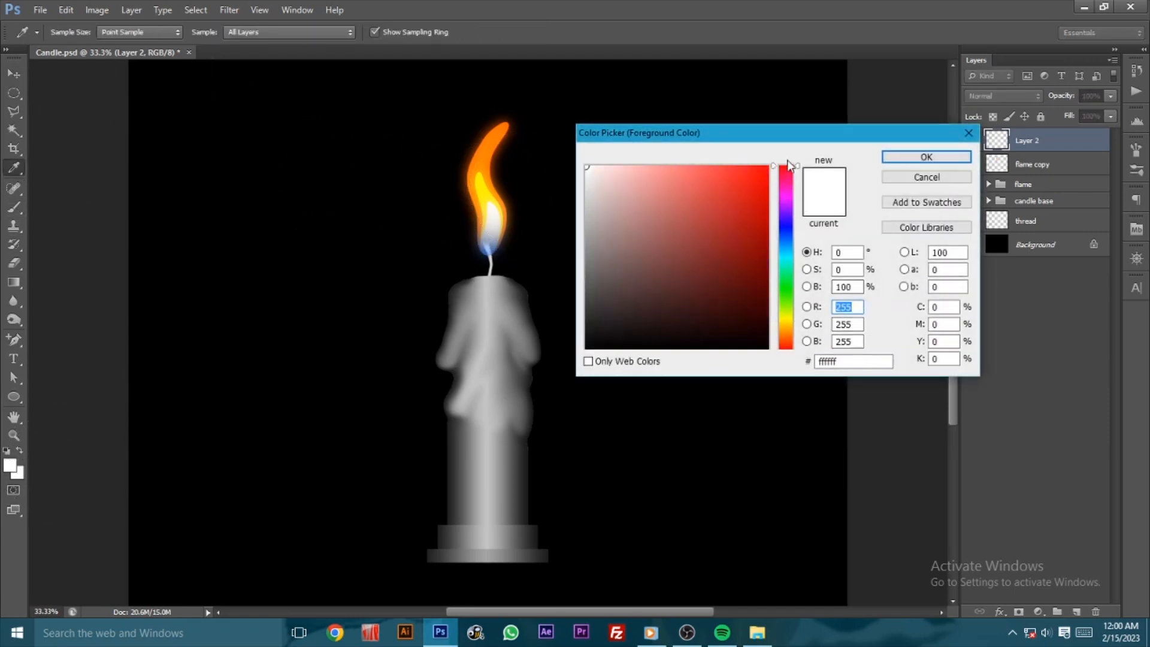
left_click(759, 174)
left_click(926, 156)
key("bracketright")
key("bracketright")
key("bracketright")
key("bracketright")
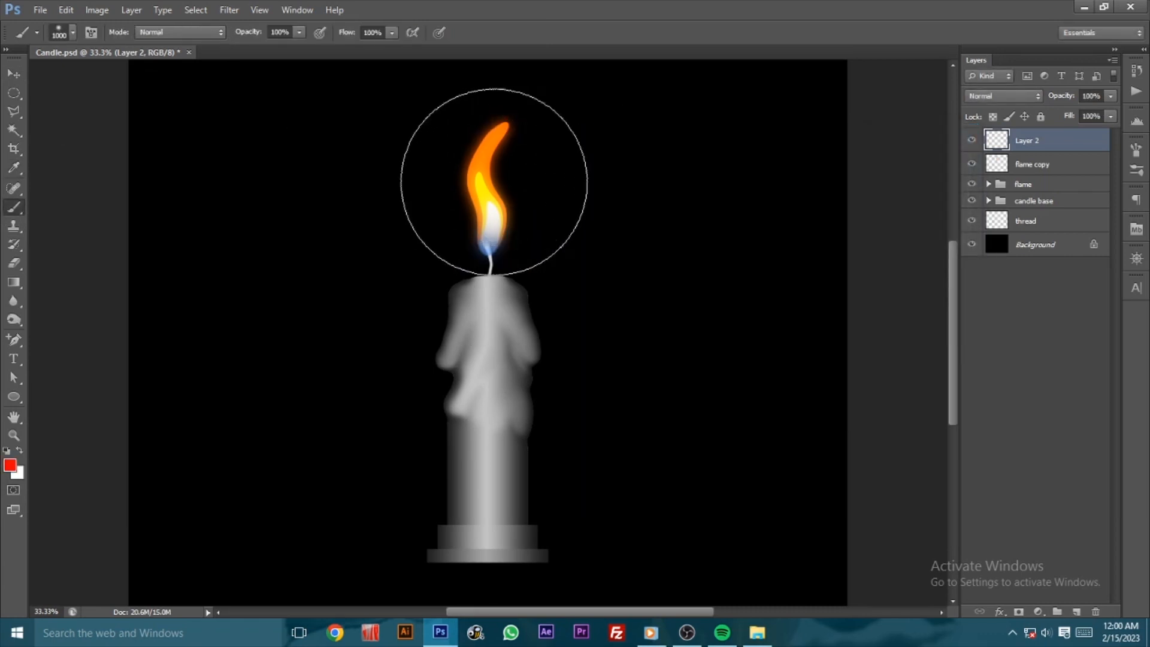
key("bracketleft")
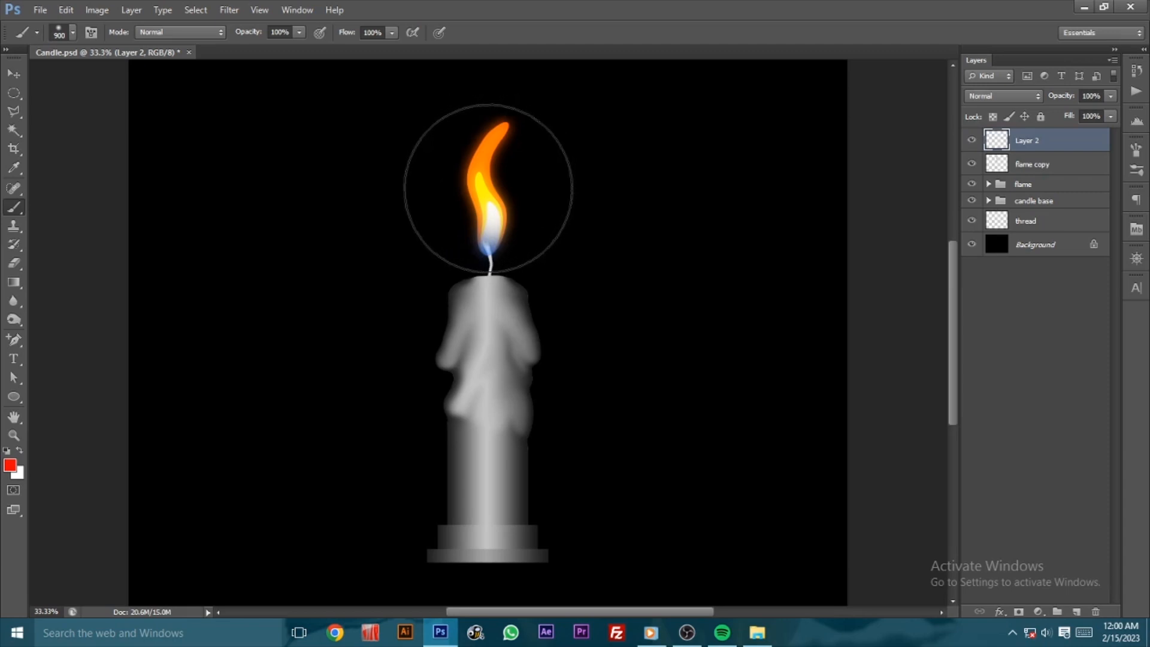
left_click(488, 188)
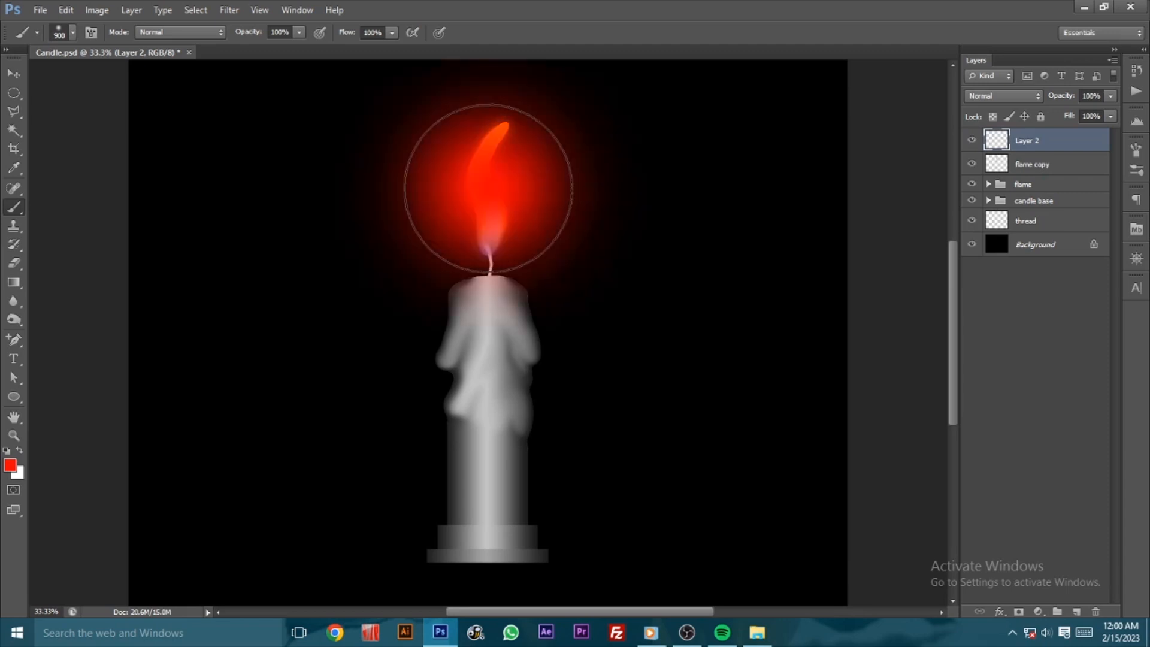
double_click(1024, 143)
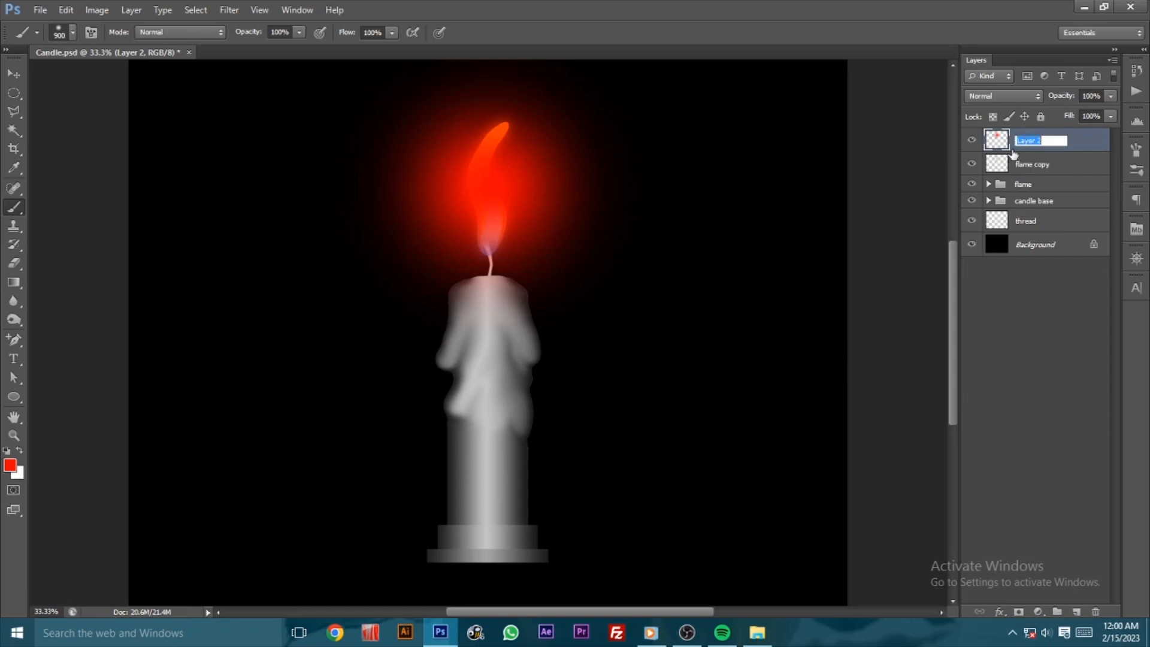
key("Return")
Step: Compare different blend modes on the glow layer and set it to Lighten
left_click(994, 95)
left_click(995, 94)
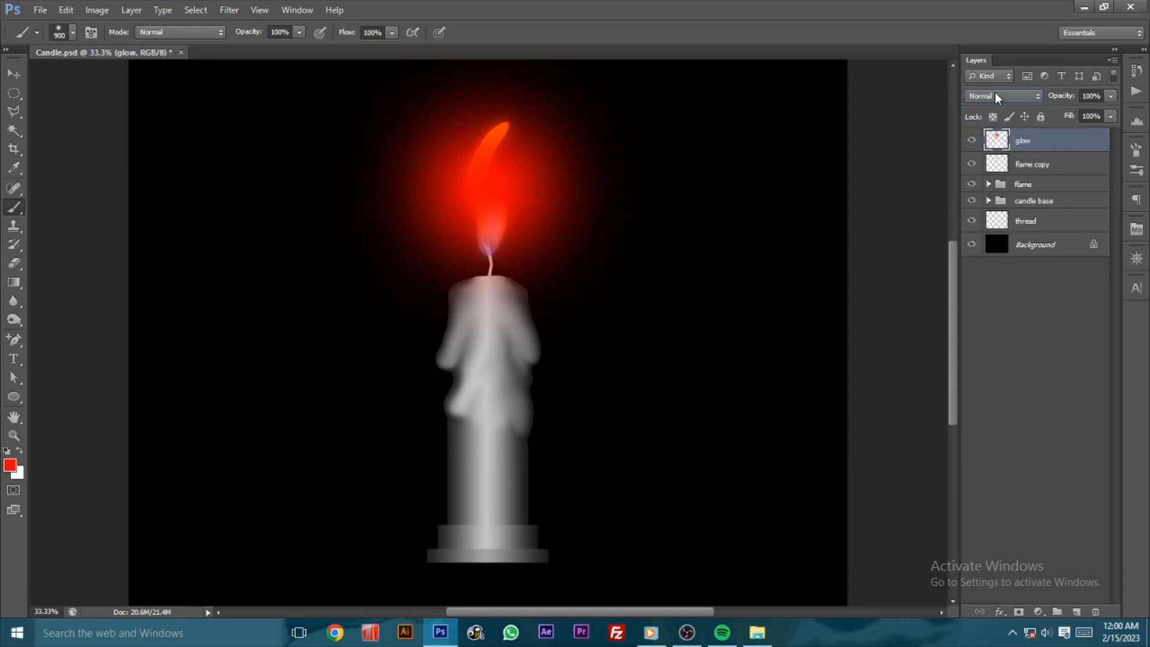
scroll(994, 95, "down", 2)
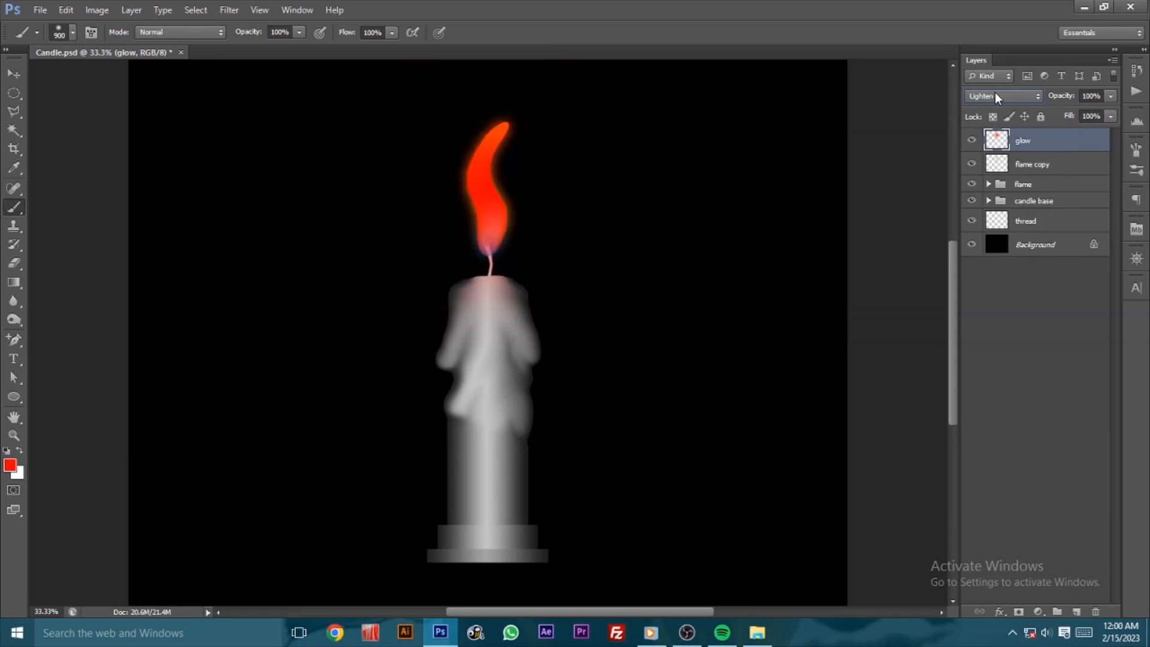
scroll(994, 94, "down", 1)
scroll(996, 94, "down", 1)
scroll(994, 94, "down", 3)
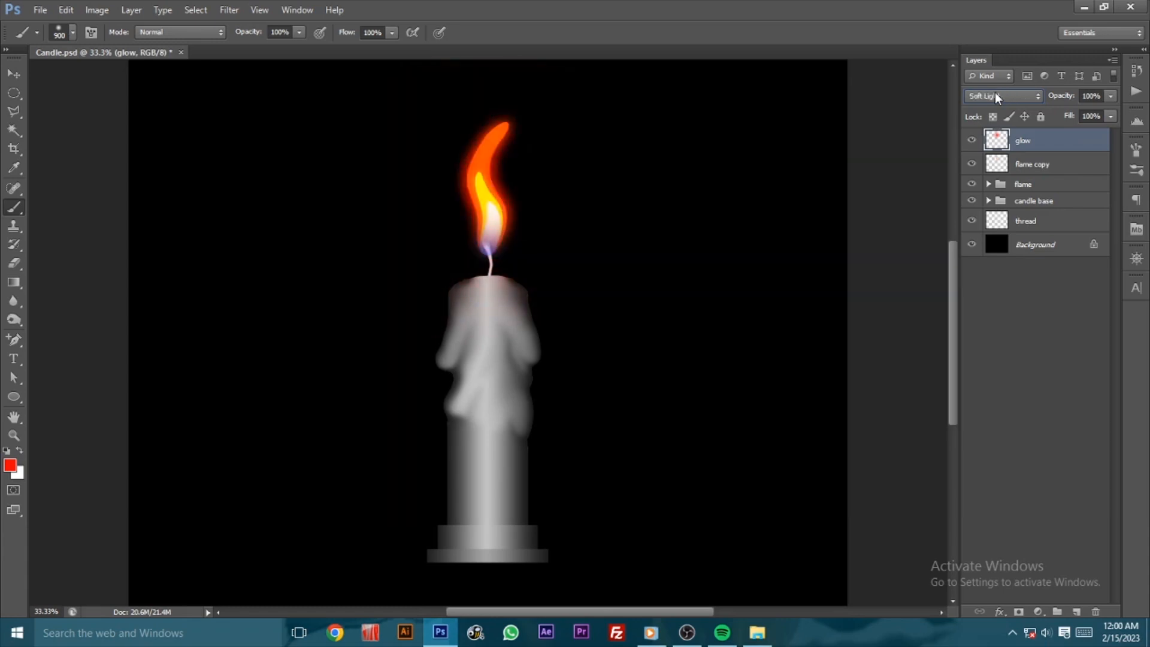
scroll(994, 94, "down", 3)
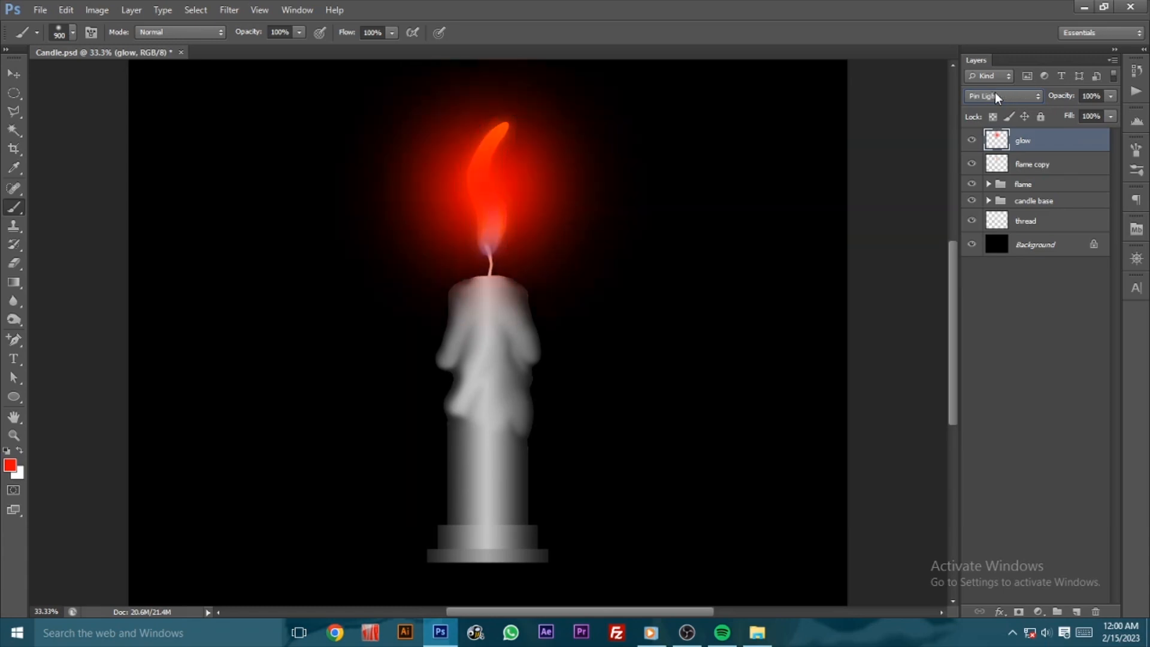
scroll(994, 95, "down", 1)
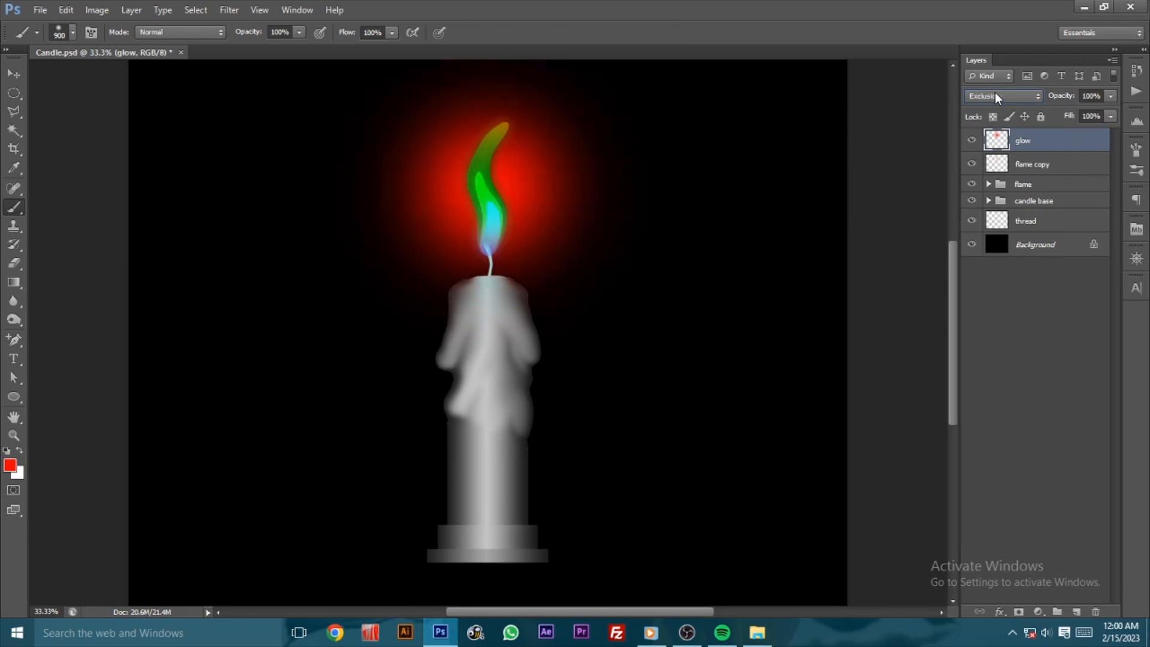
scroll(994, 94, "down", 3)
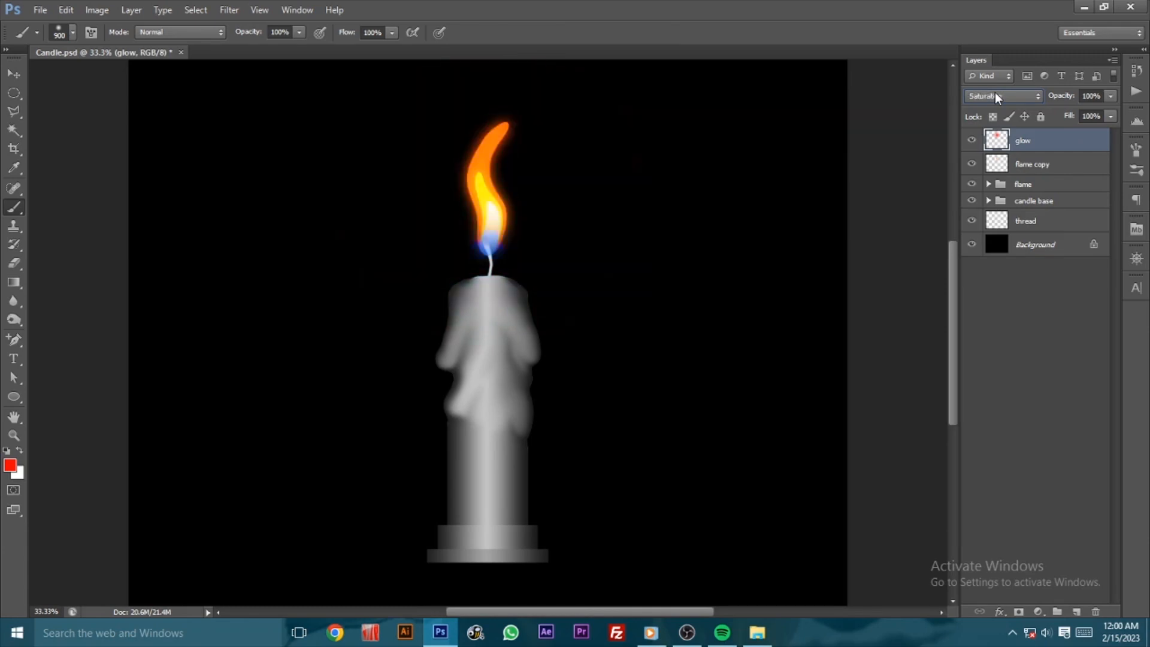
scroll(994, 95, "down", 1)
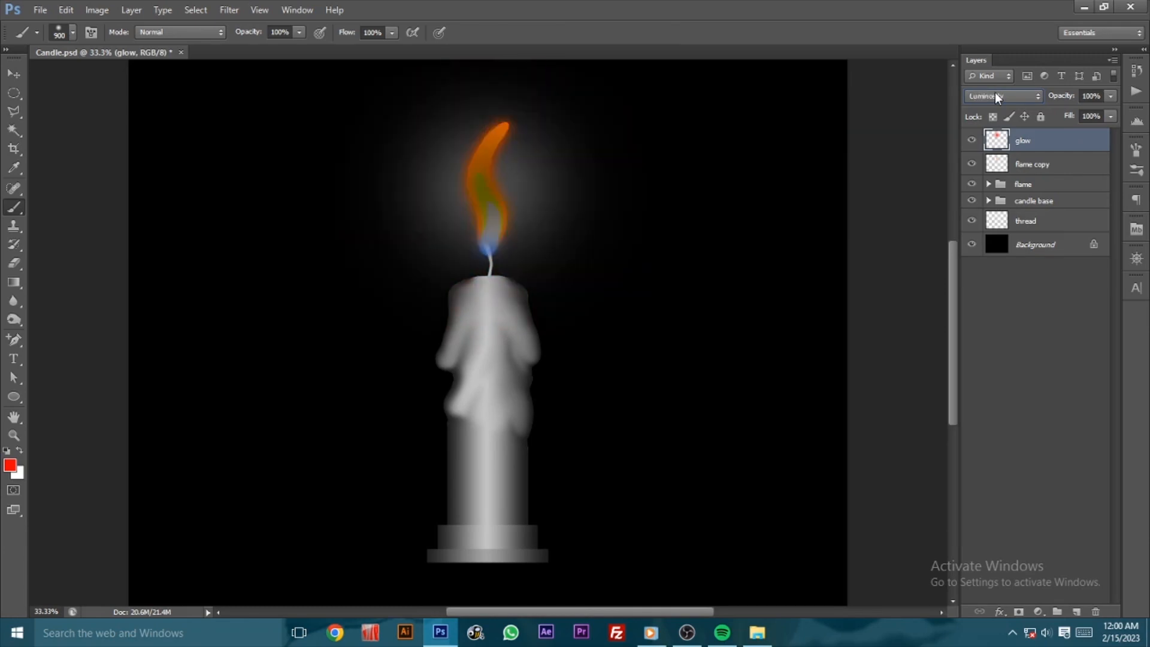
scroll(994, 94, "up", 2)
scroll(994, 95, "up", 7)
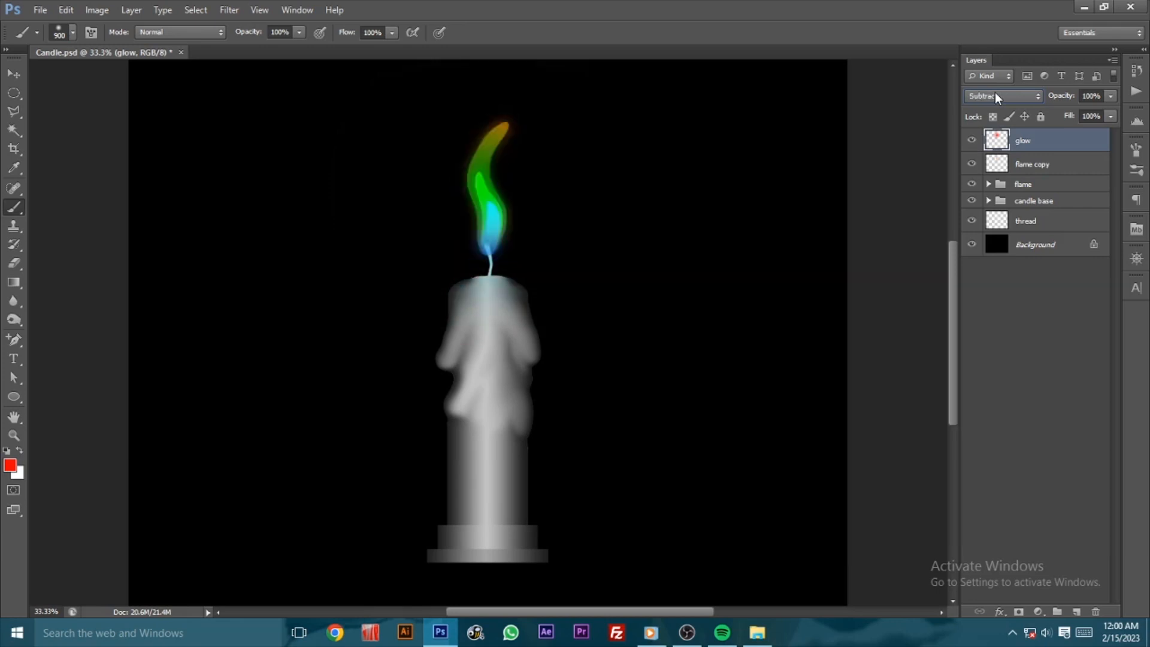
scroll(994, 95, "up", 5)
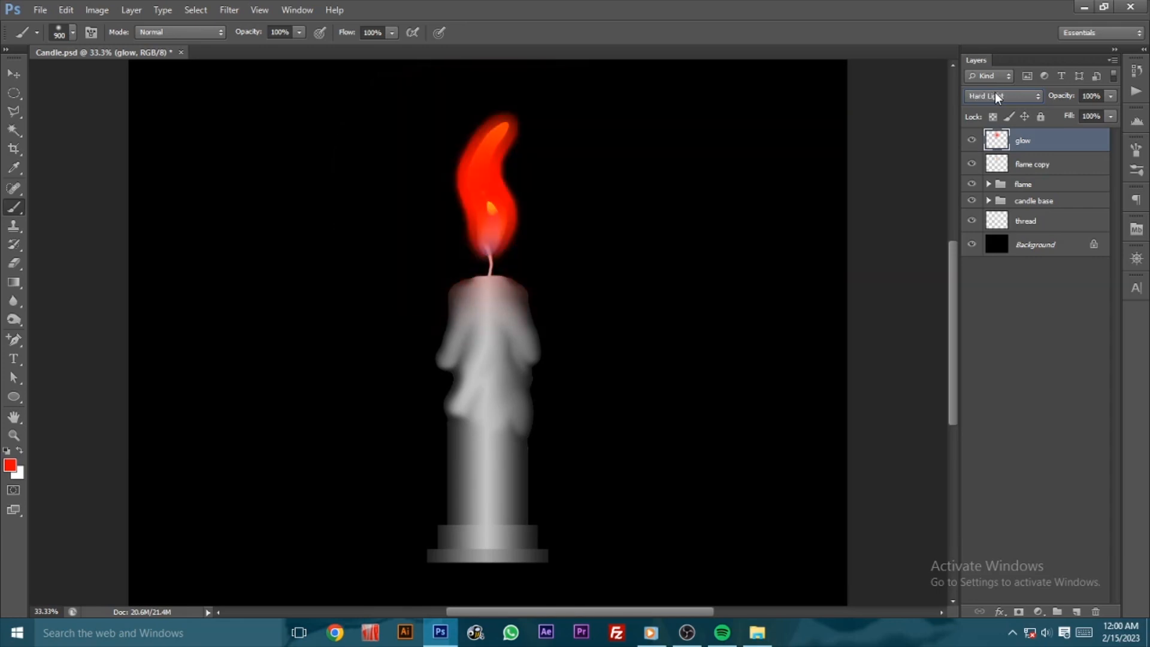
scroll(994, 95, "up", 3)
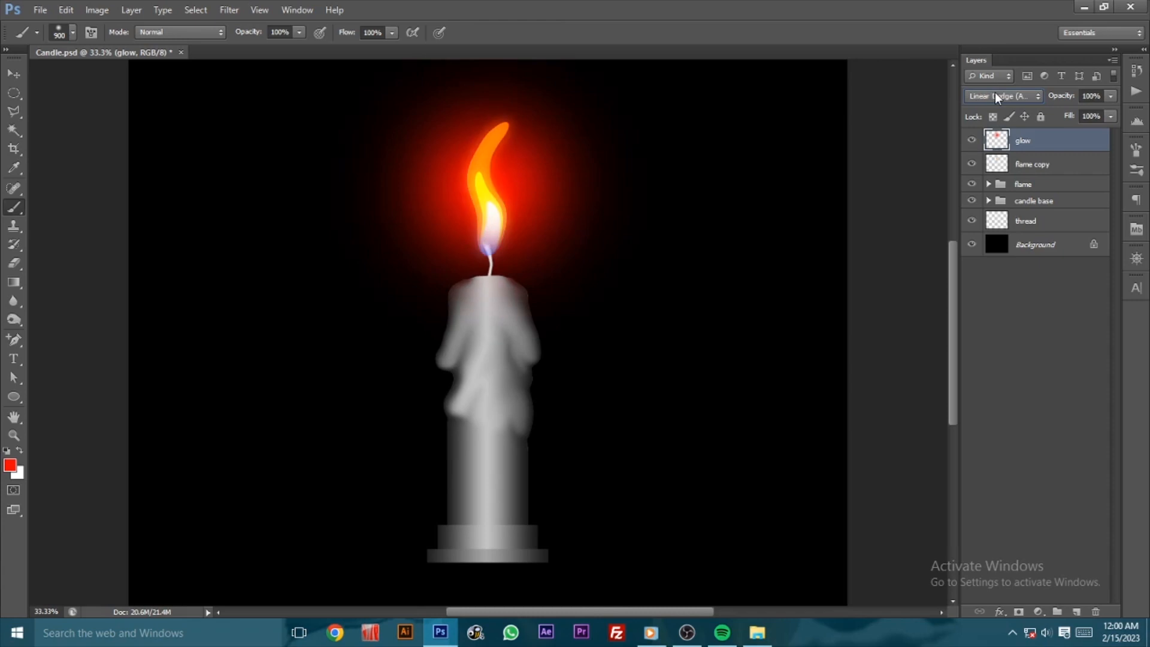
scroll(994, 96, "up", 1)
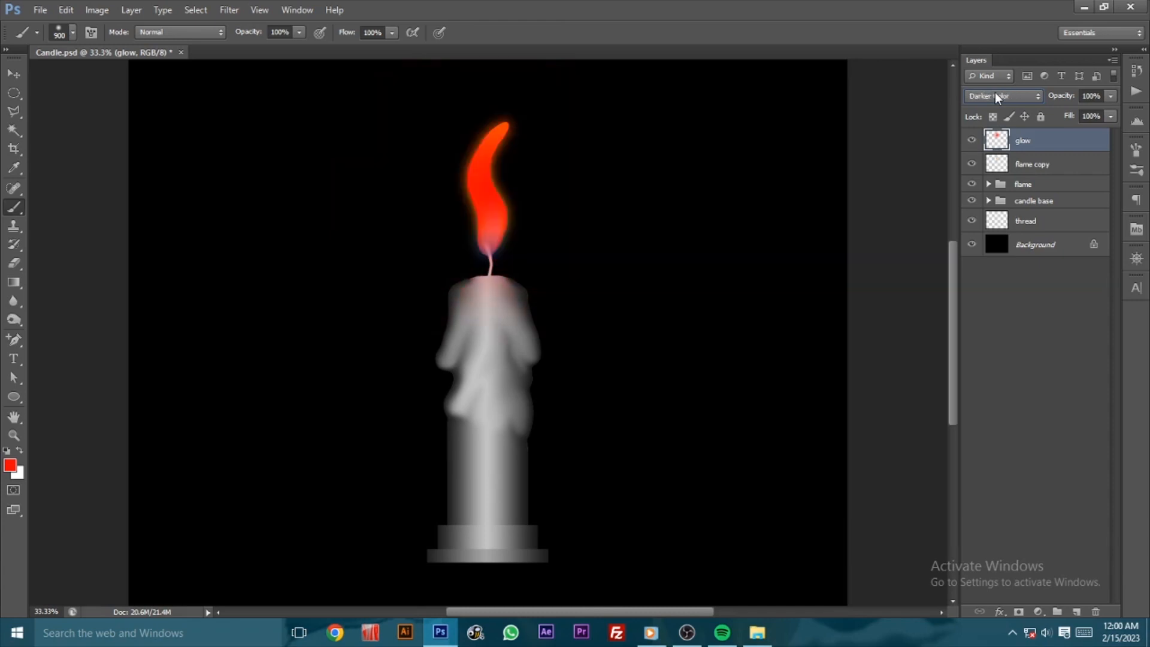
scroll(994, 95, "down", 2)
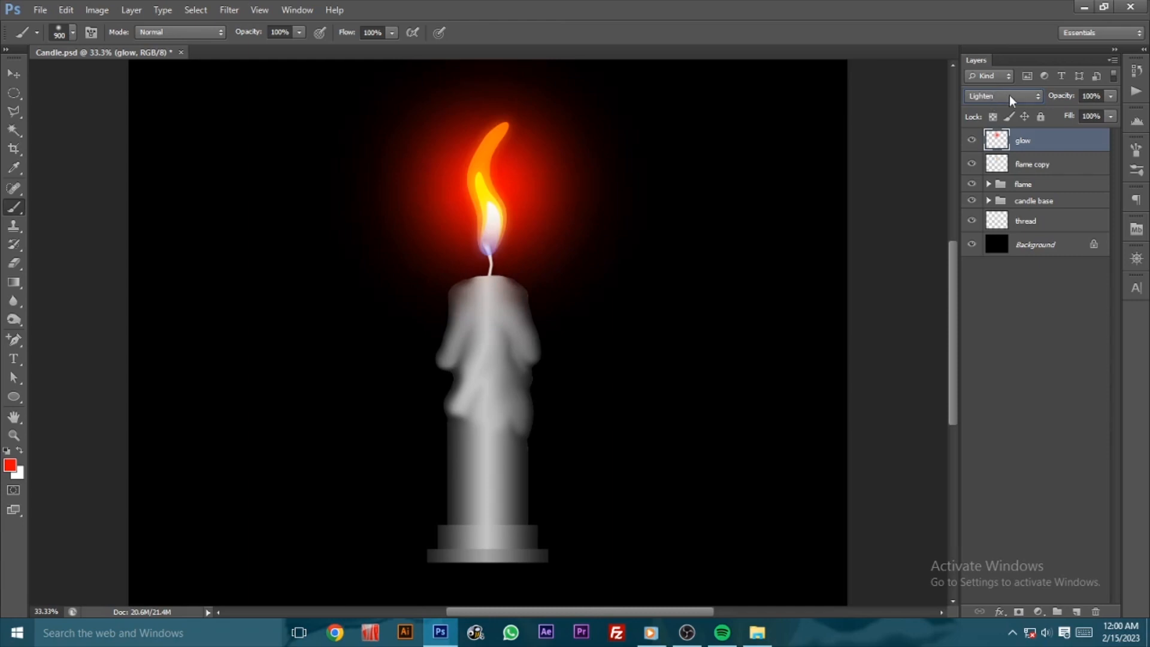
Step: Reduce the glow layer's opacity to 34%
left_click(1109, 116)
left_click_drag(1084, 111, 1070, 118)
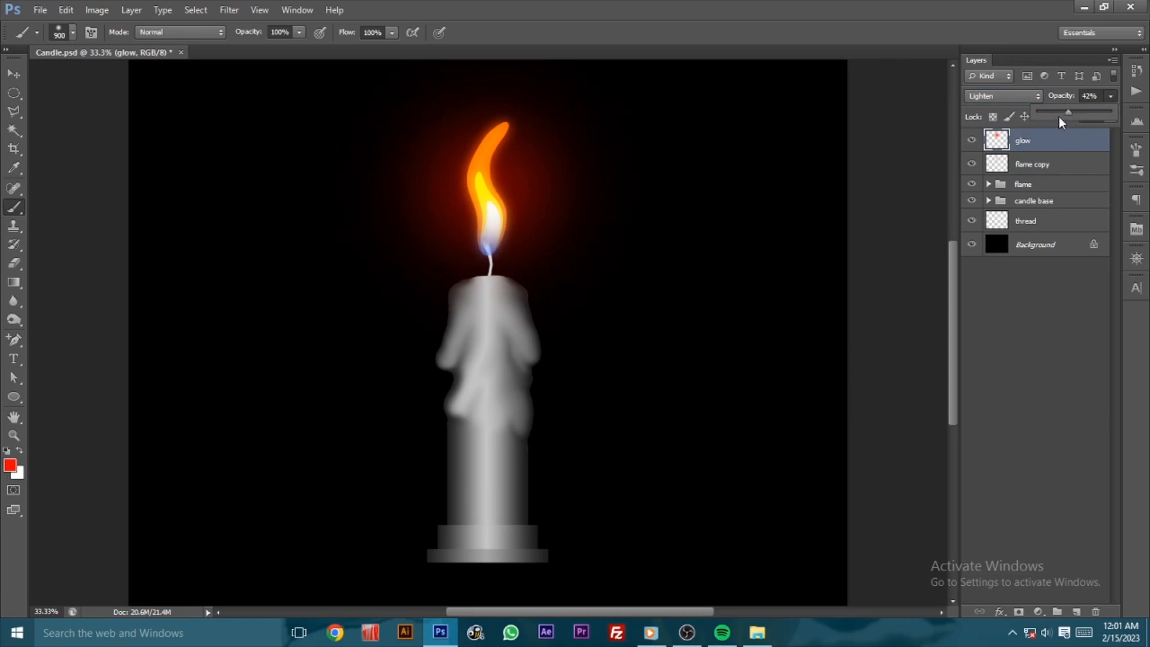
left_click_drag(1063, 111, 1061, 111)
Step: Duplicate the glow layer, keeping the name glow copy, and set the copy to Overlay at 40% opacity
left_click(17, 75)
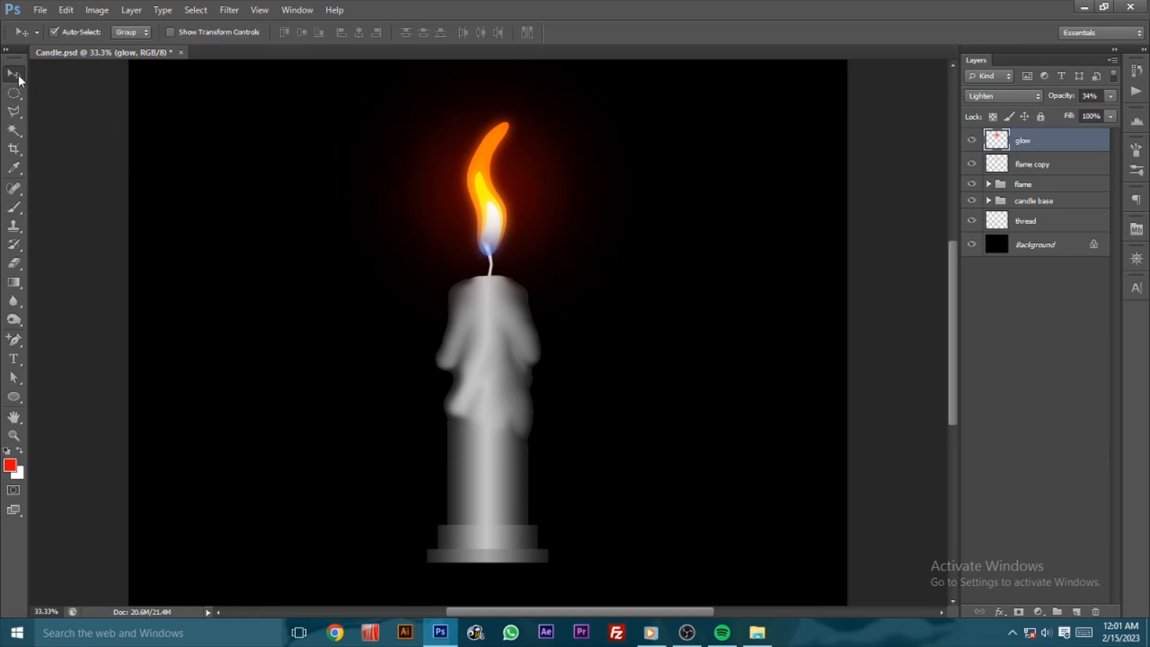
right_click(1030, 144)
left_click(934, 173)
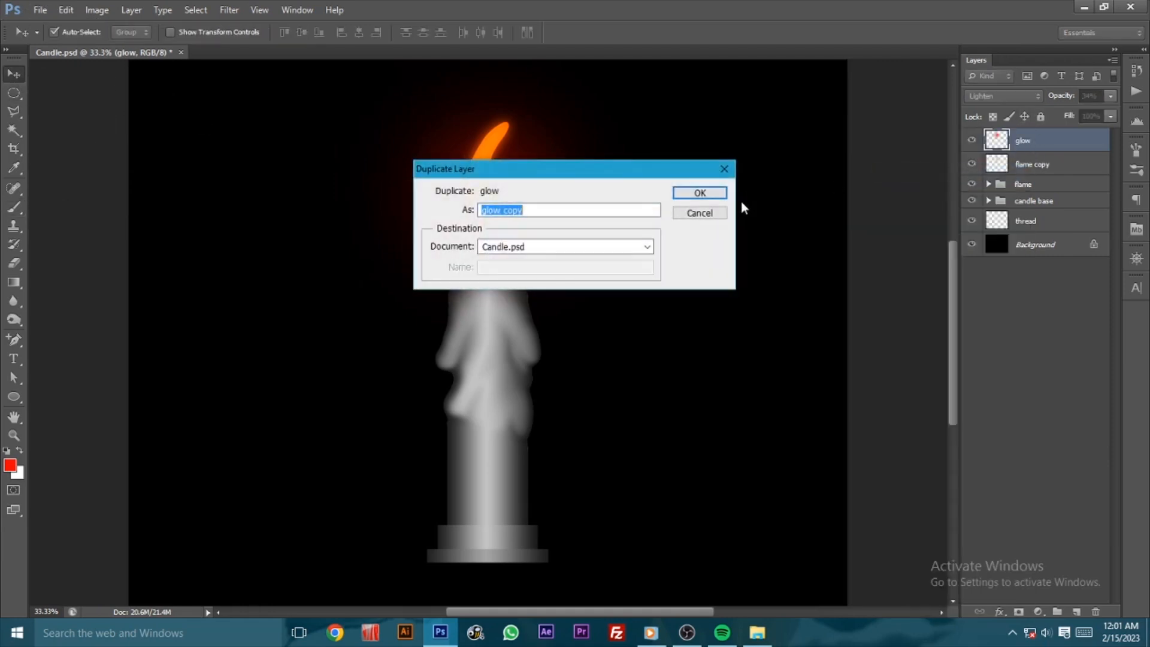
left_click(703, 194)
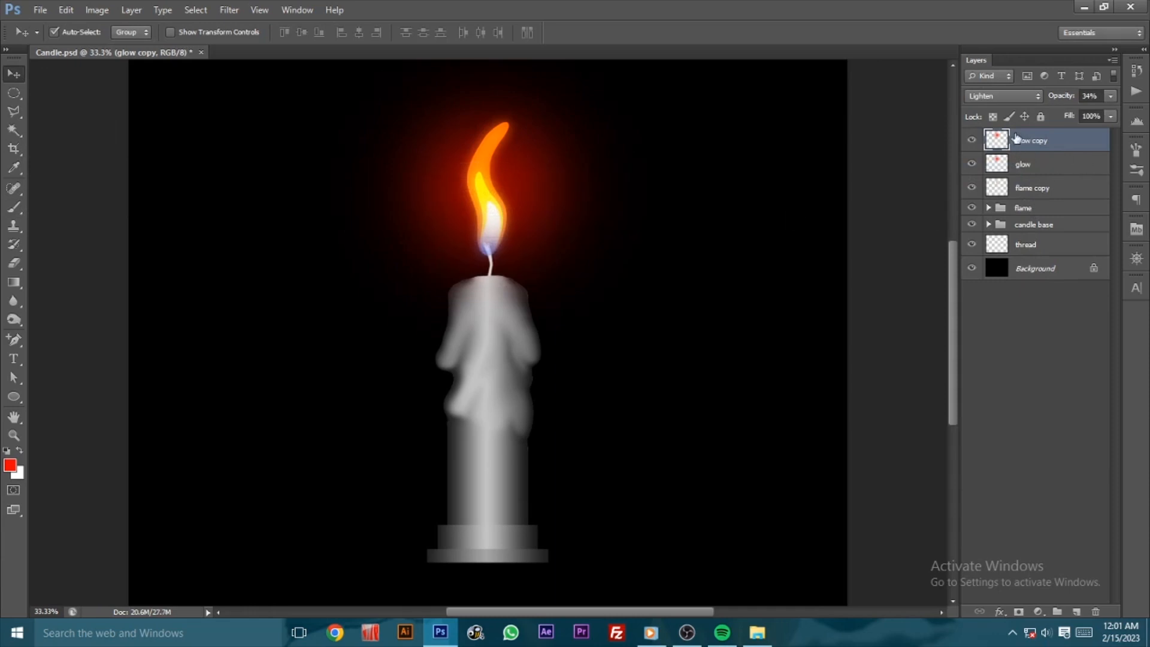
left_click(1004, 96)
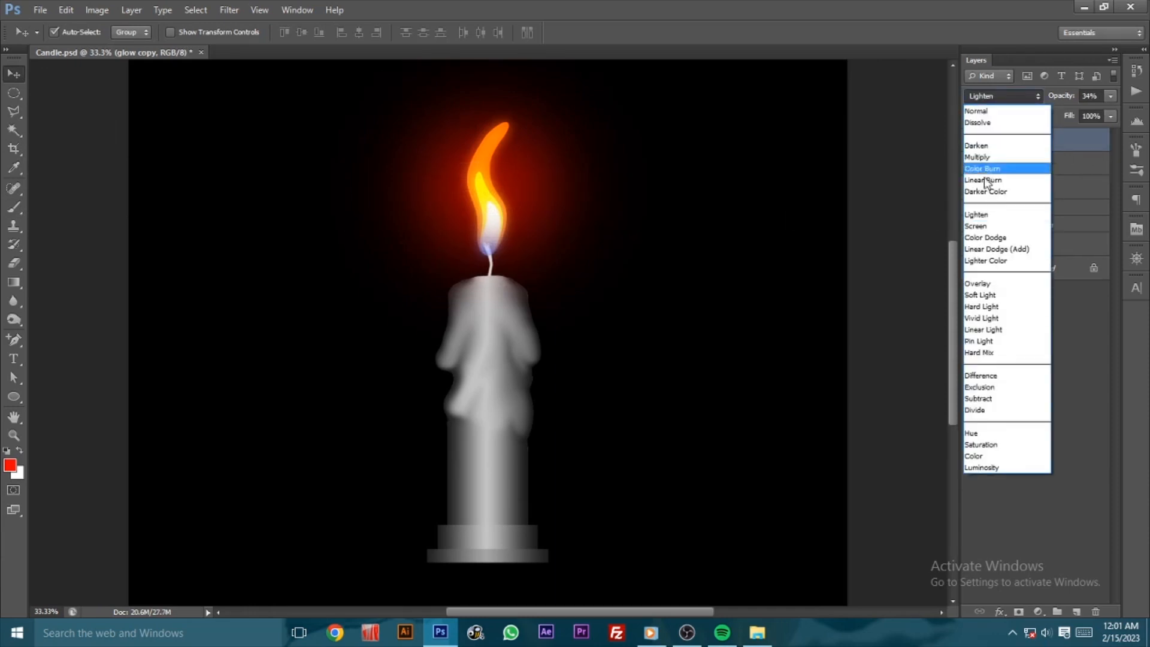
left_click(984, 284)
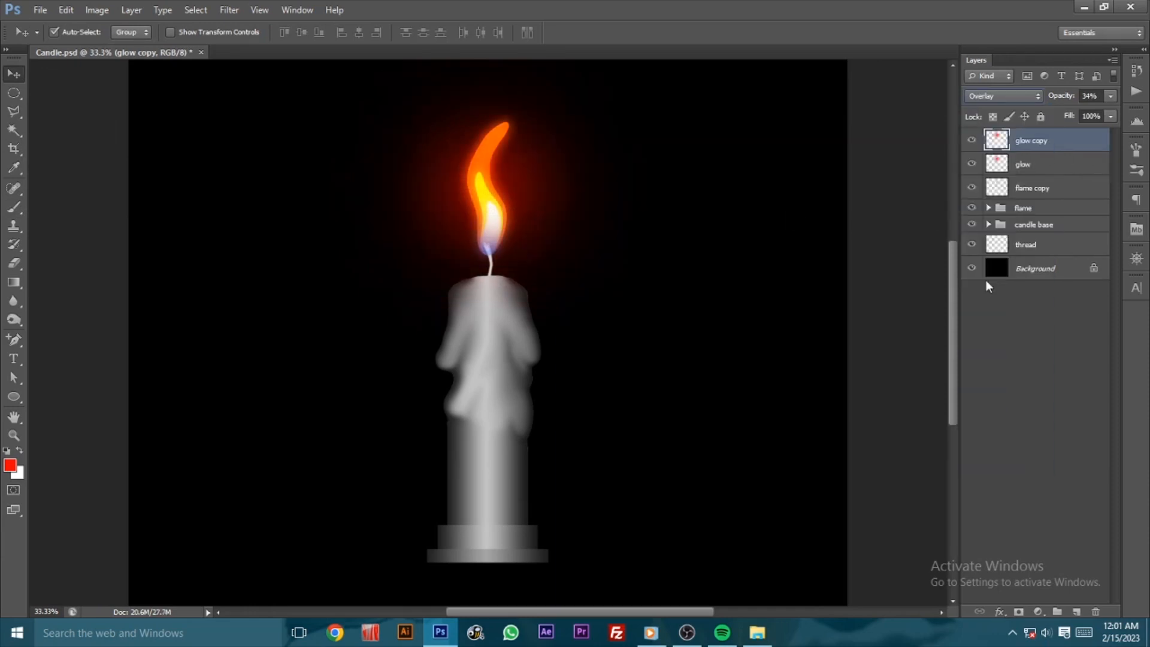
left_click(1110, 96)
left_click_drag(1081, 112, 1087, 112)
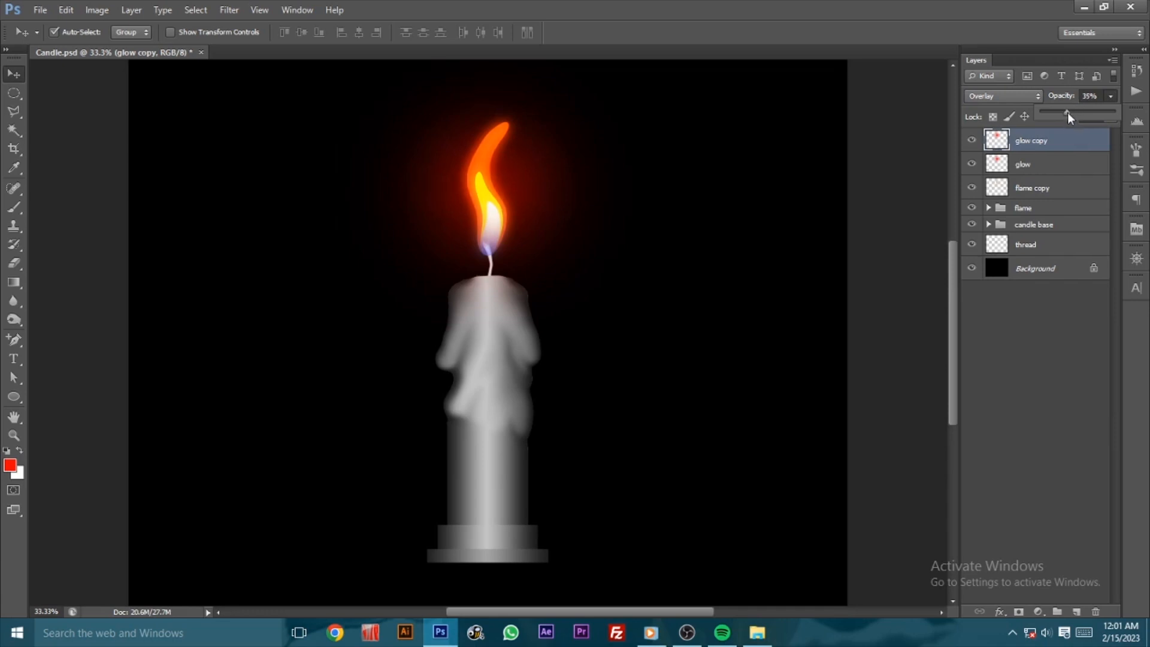
Step: Colorize the glow copy with Hue/Saturation, using hue 47 and saturation 74
left_click(97, 10)
mouse_move(122, 55)
left_click(290, 121)
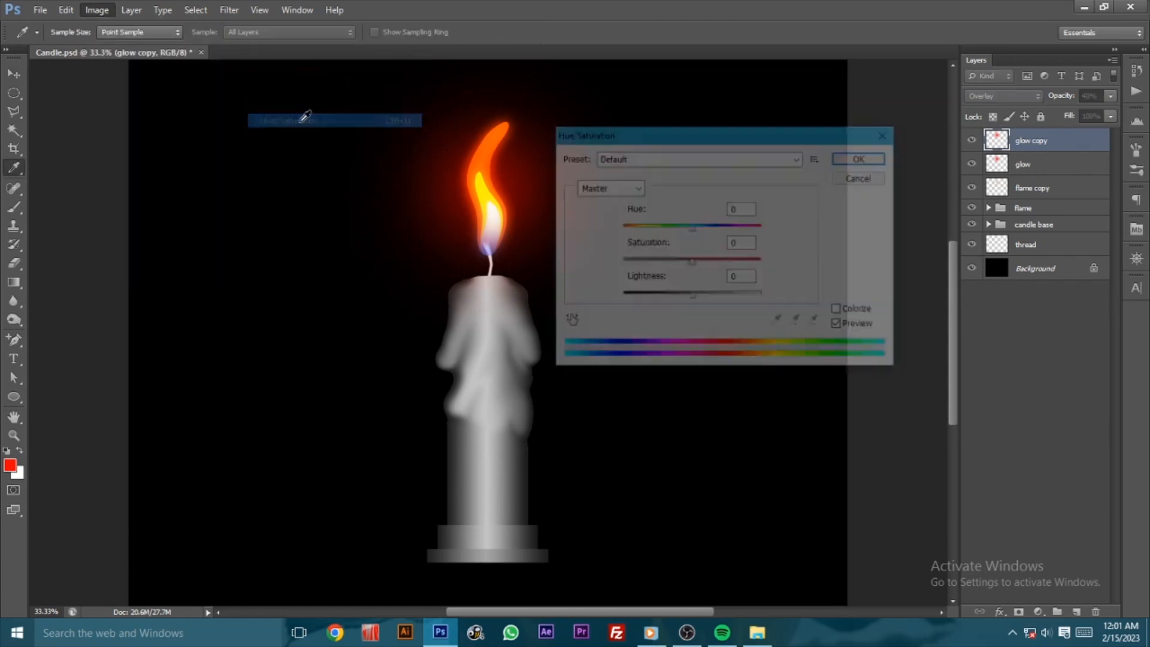
left_click(839, 310)
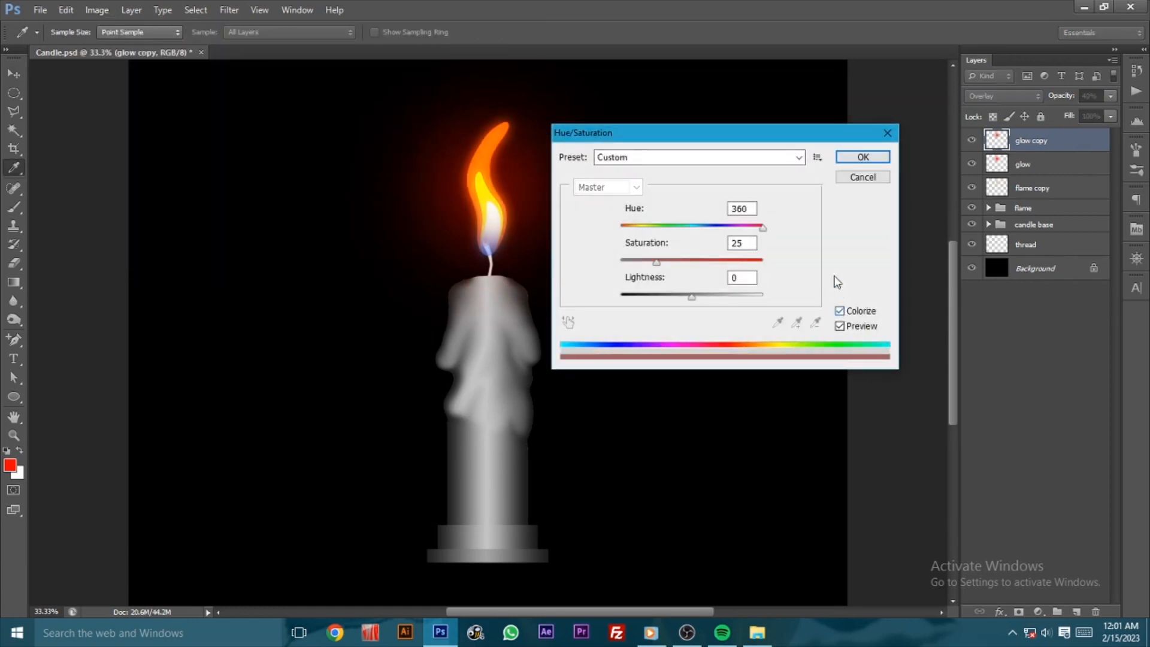
left_click_drag(659, 132, 776, 130)
left_click_drag(879, 225, 843, 259)
mouse_move(762, 227)
left_mouse_down()
mouse_move(790, 231)
mouse_move(758, 233)
left_mouse_up()
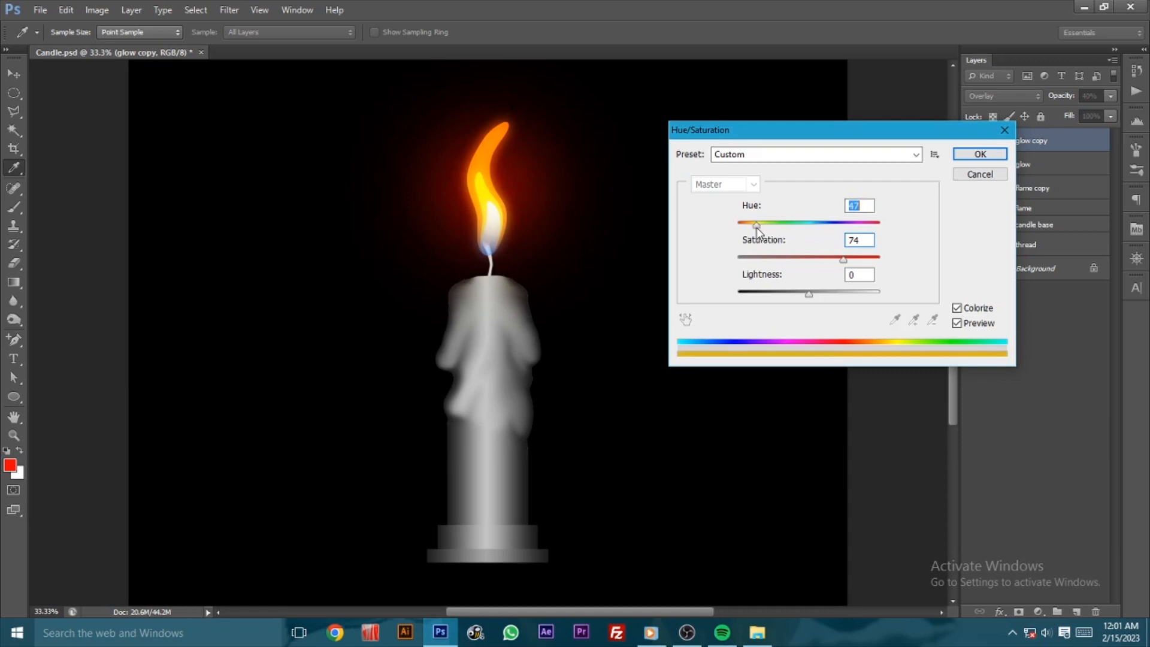
left_click(965, 155)
Step: Try Color Dodge, Lighten and Darker Color as the glow copy's blend mode and return it to Overlay
left_click(1004, 99)
left_click(1003, 98)
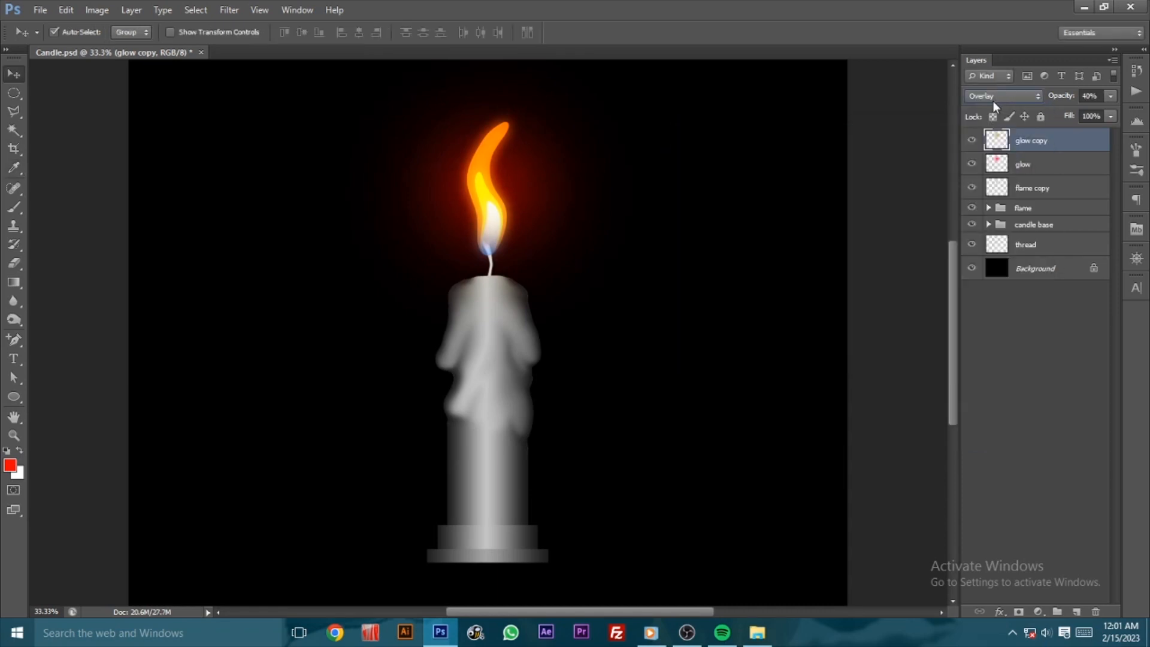
scroll(990, 100, "up", 4)
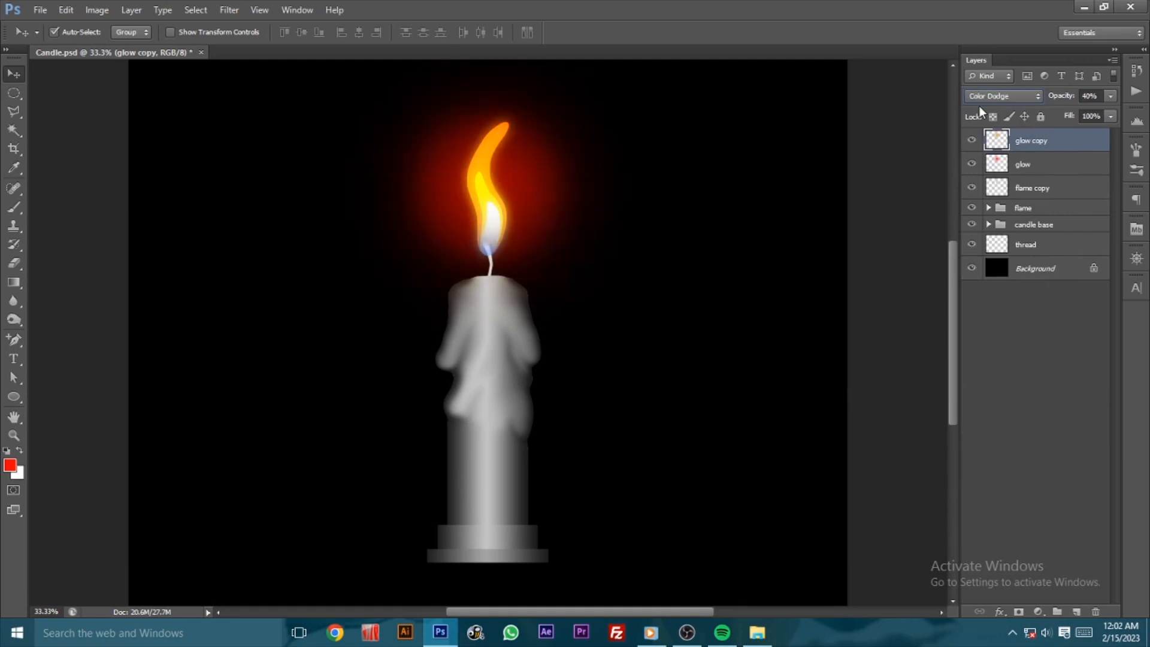
scroll(979, 106, "up", 2)
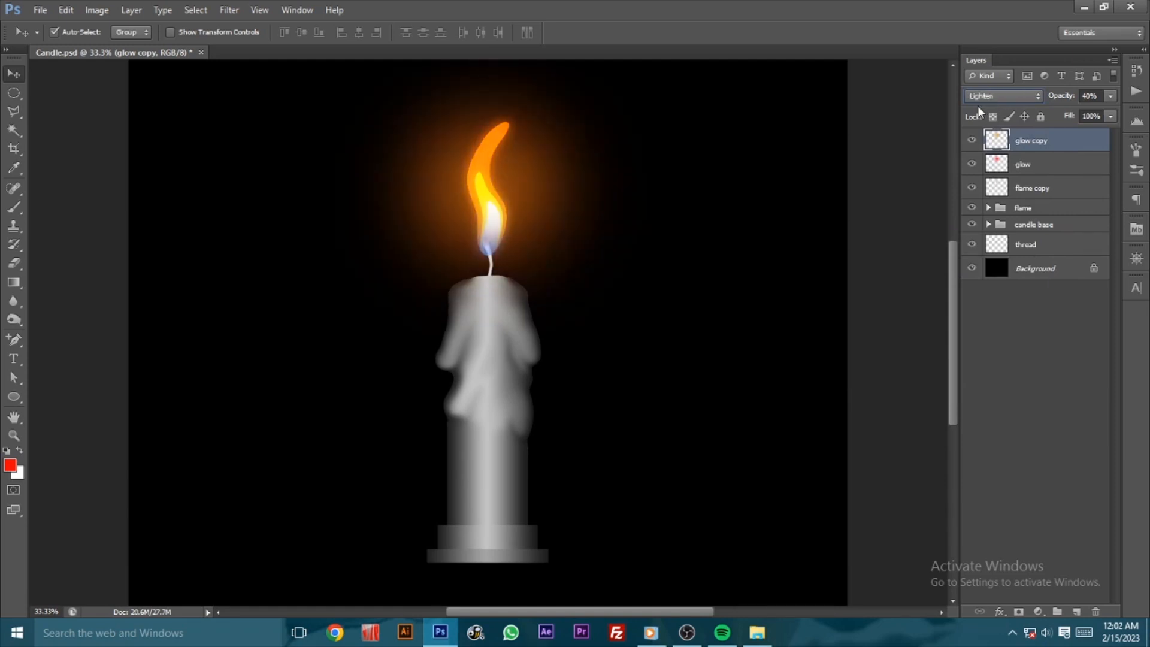
scroll(977, 106, "up", 1)
left_click(980, 100)
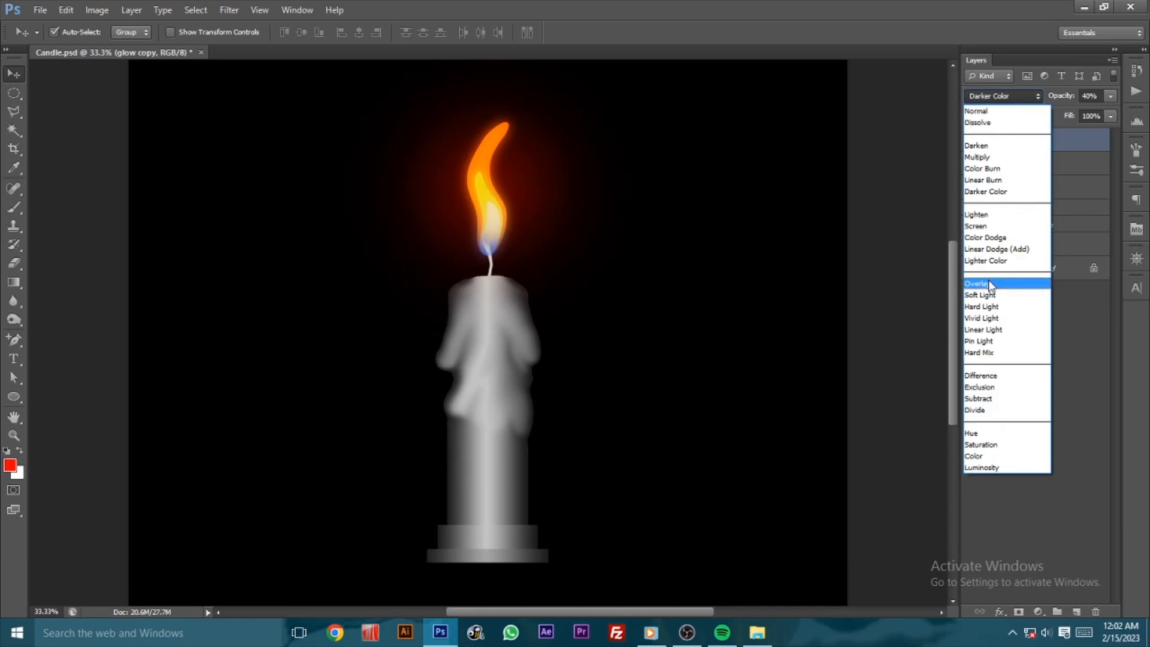
left_click(988, 283)
left_click(1109, 96)
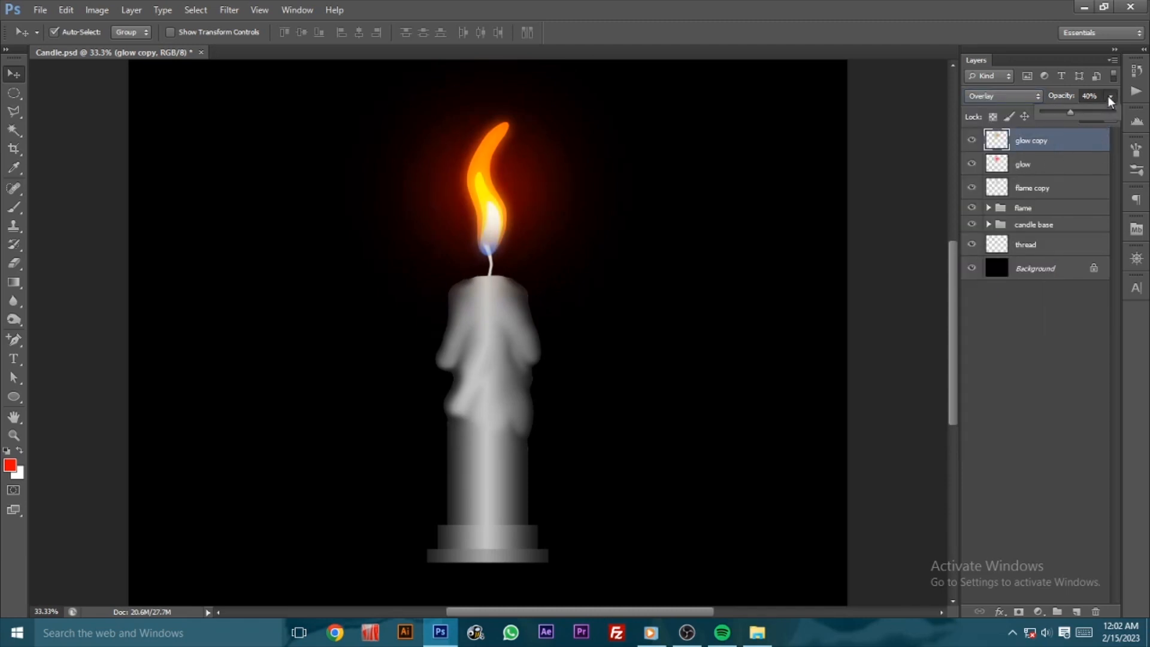
left_click(738, 218)
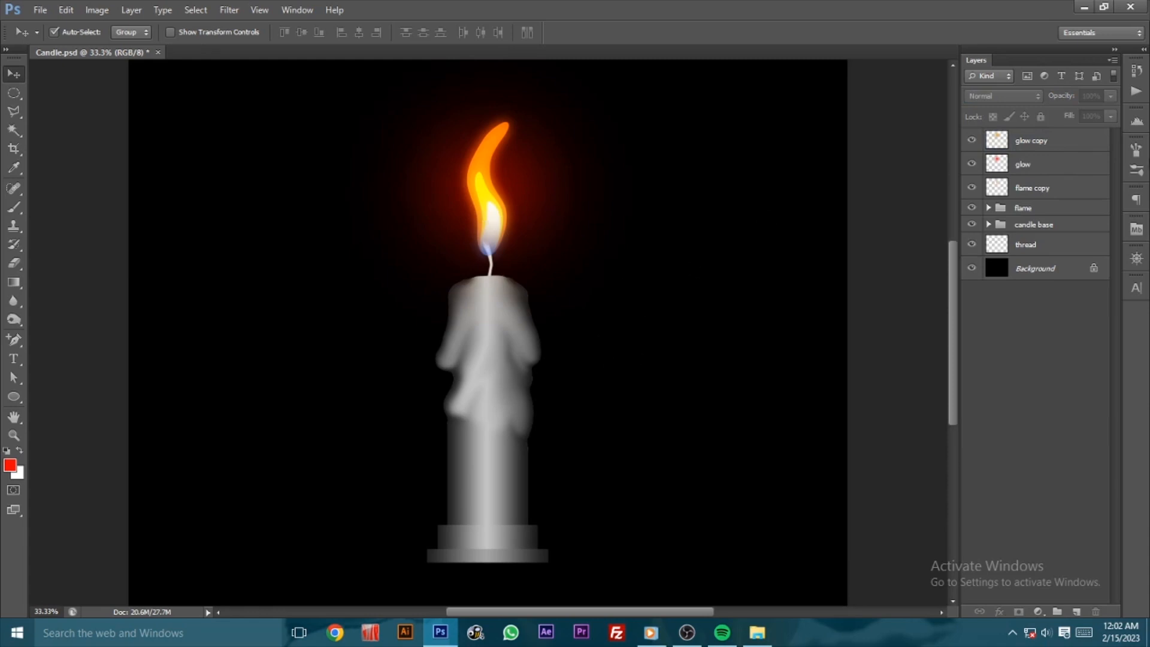
Step: On a new layer, paint one dab of bright red with the soft 900 px brush and shift it down onto the candle's upper end
left_click(1076, 612)
left_click(14, 207)
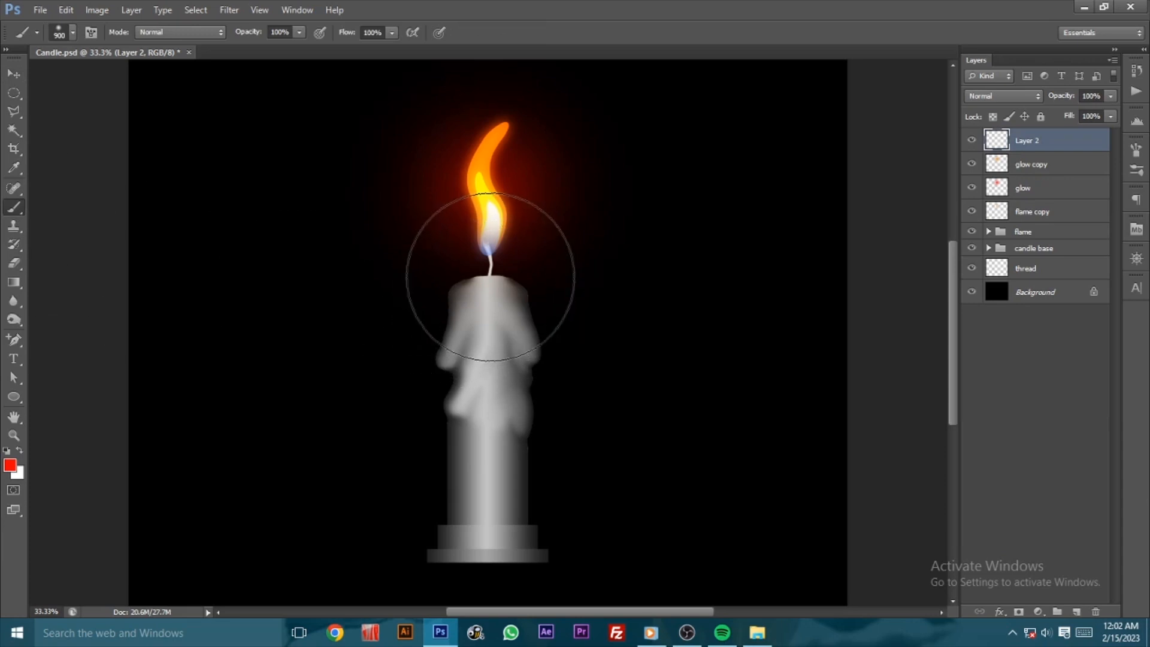
left_click(490, 276)
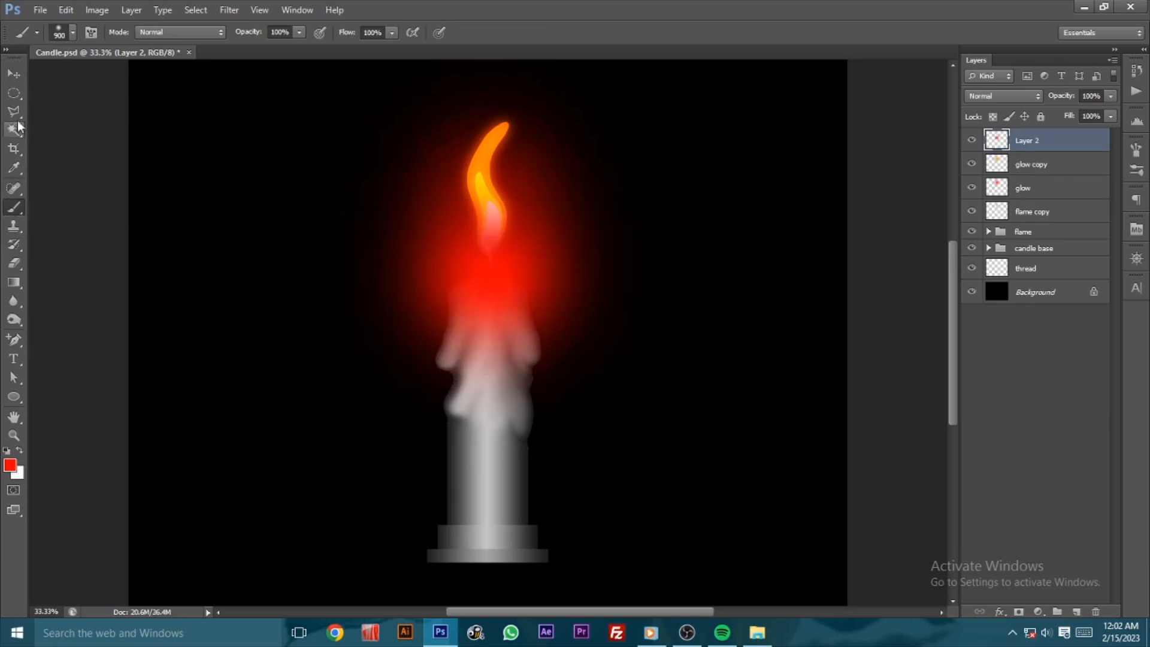
left_click(13, 74)
left_click_drag(496, 294, 494, 306)
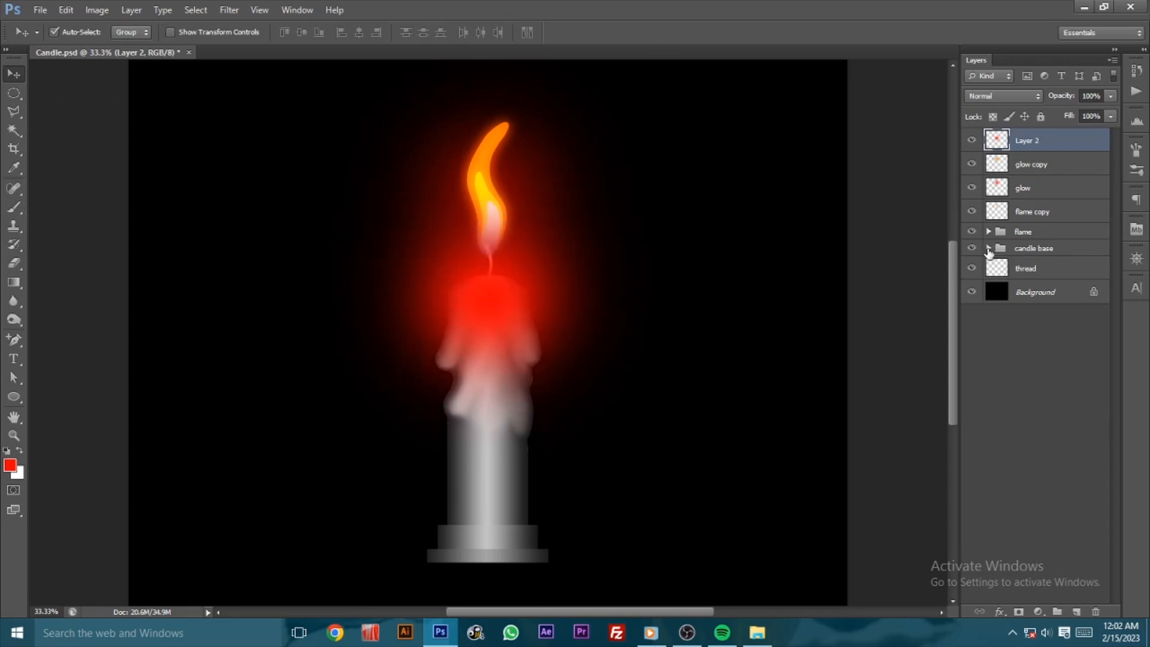
Step: Mask the new red layer to the candle body, using the outline of Layer 1 in the candle base group
left_click(989, 249)
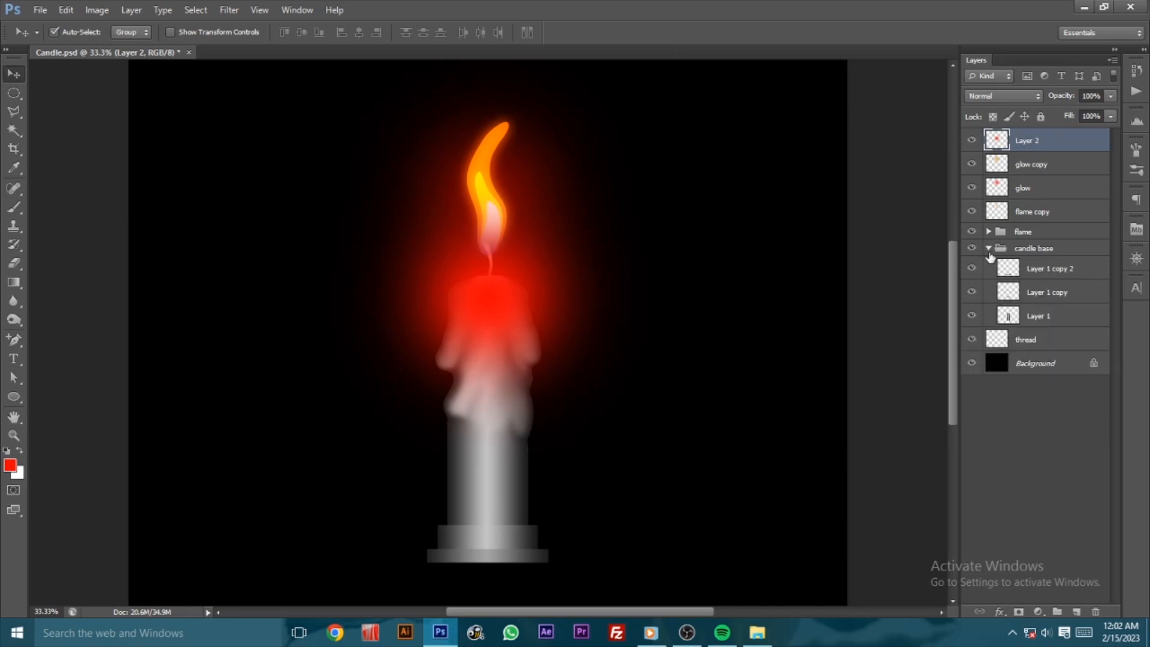
left_click(1007, 316, "ctrl")
left_click(1018, 612)
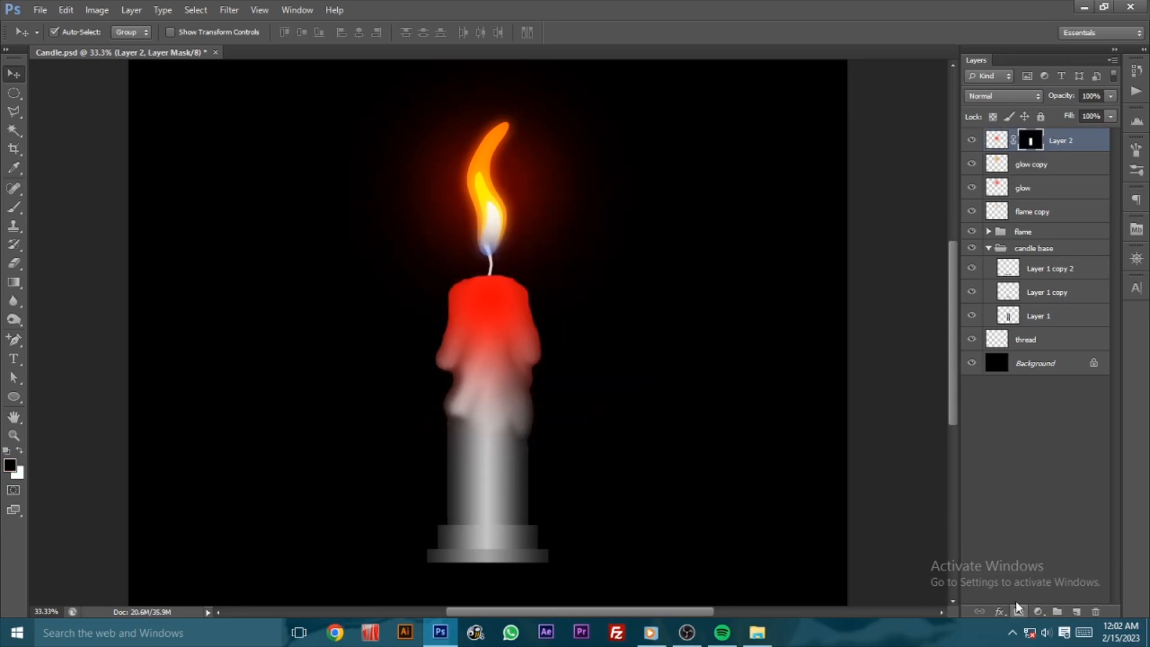
left_click(740, 213)
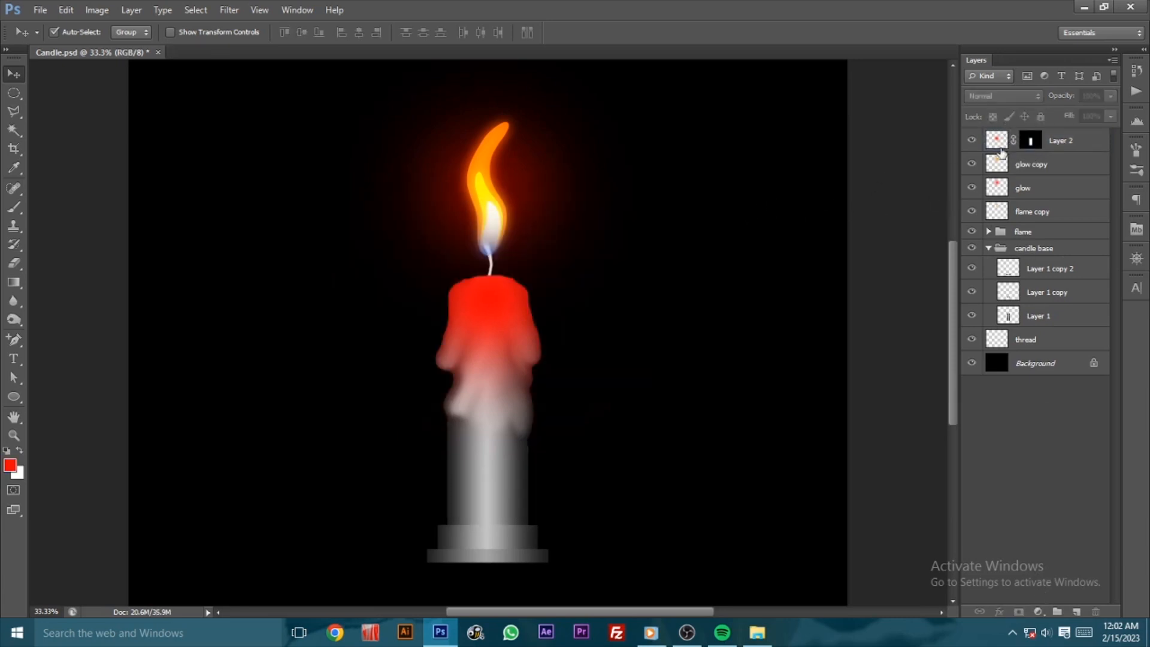
Step: Try blend modes such as Color Burn, Color Dodge, Soft Light, Saturation and Luminosity on the masked red Layer 2
left_click(1001, 152)
left_click(999, 97)
left_click(997, 101)
key("Down")
key("Down")
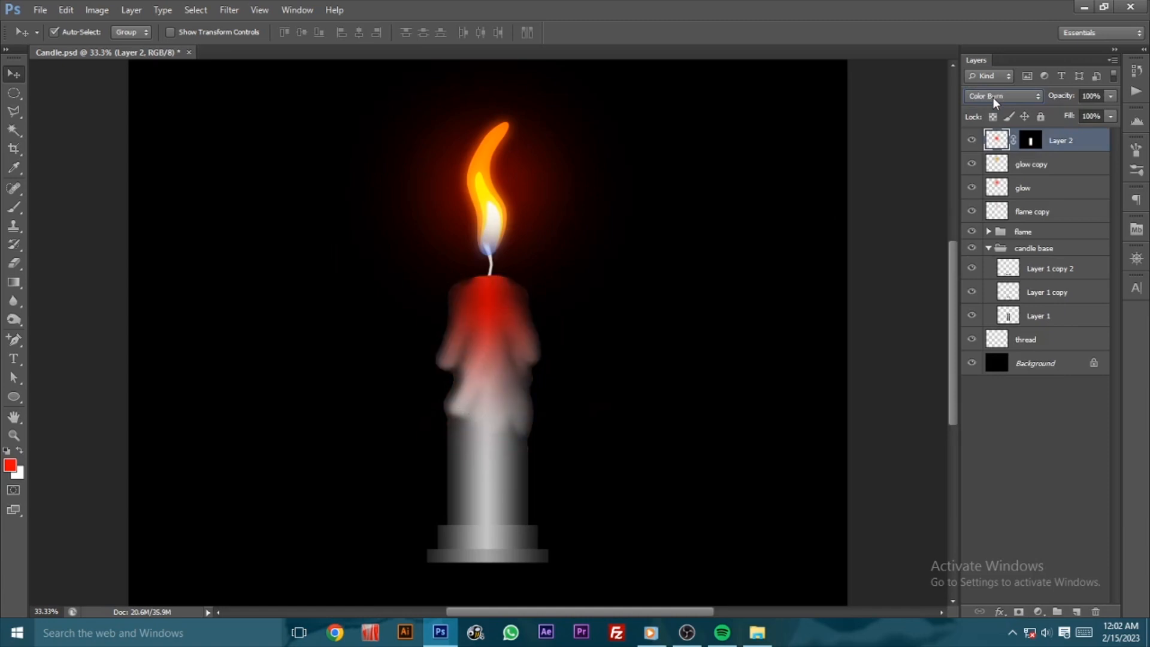
key("Down")
key("Down")
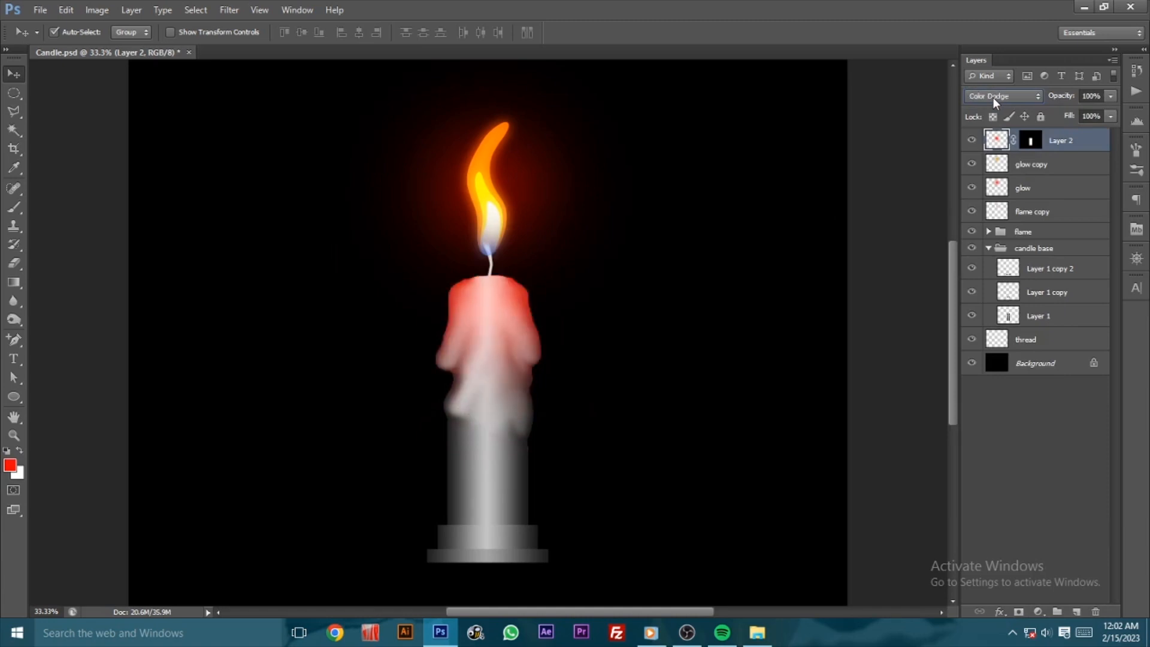
key("Down")
key("Down")
key("Down")
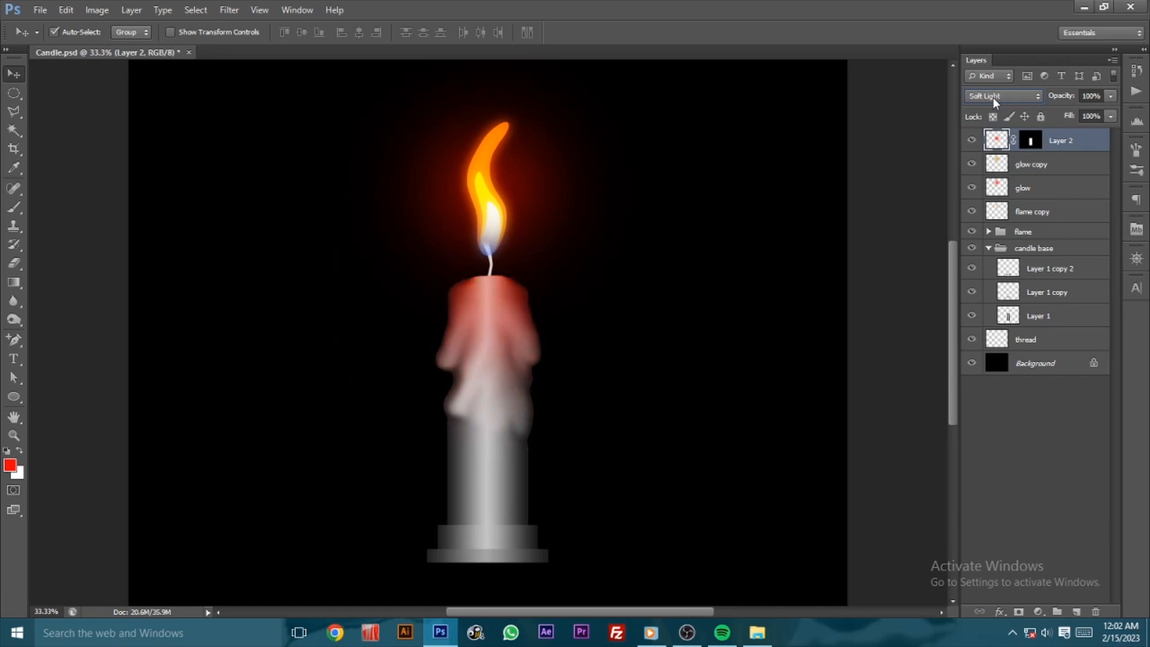
key("Down")
key("Down")
key("Down")
key("Down")
key("Down")
key("Down")
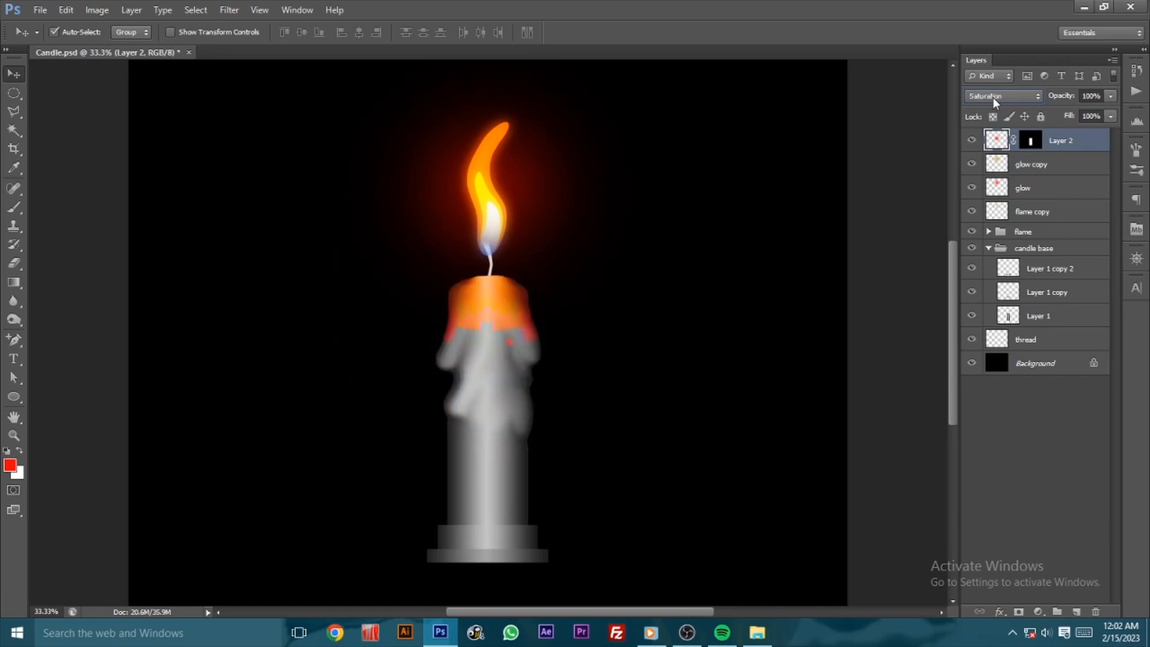
key("Down")
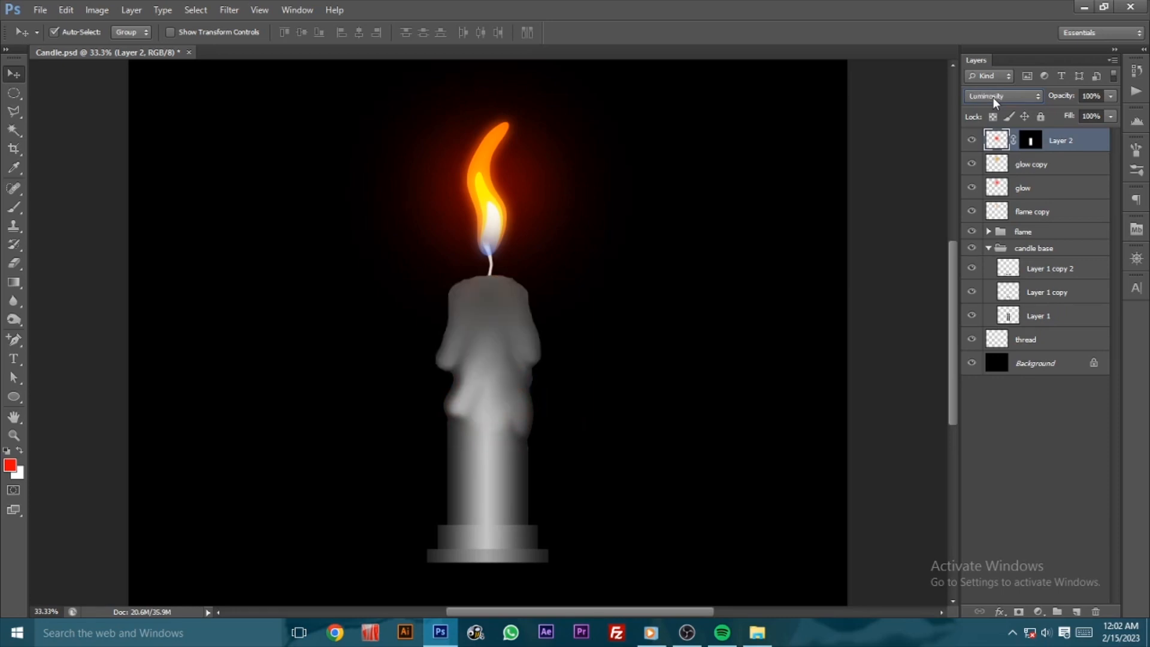
Step: Set the masked red Layer 2 to Overlay blend mode and lower its opacity to 42%
left_click(992, 99)
left_click(979, 286)
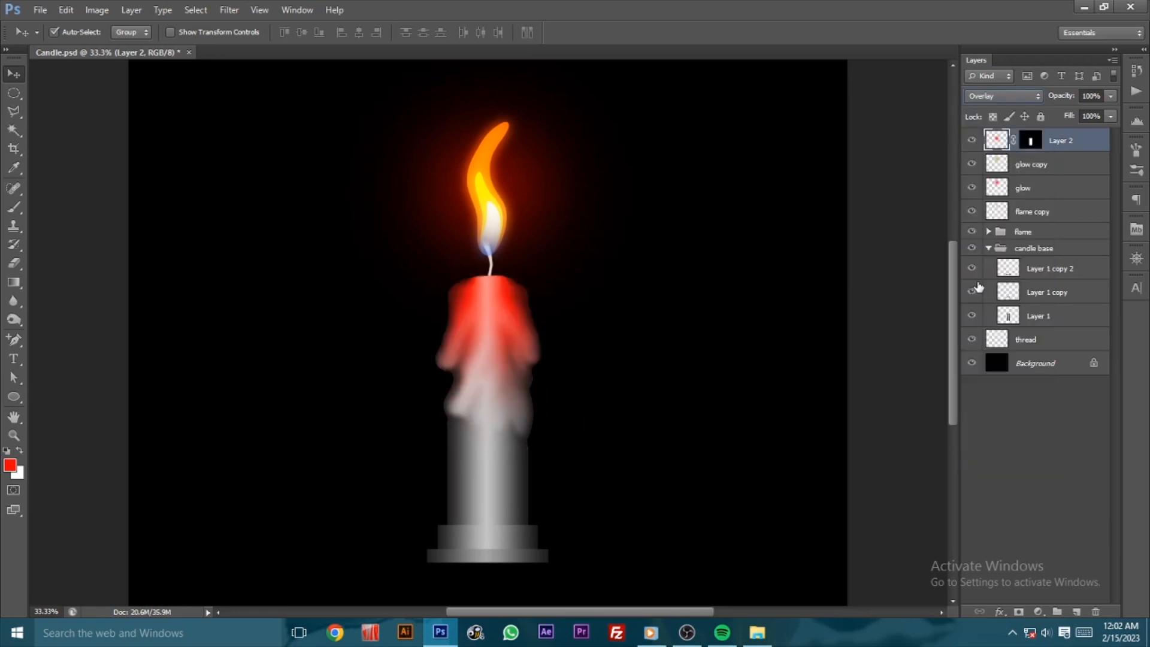
left_click(1111, 97)
left_click_drag(1083, 110, 1067, 110)
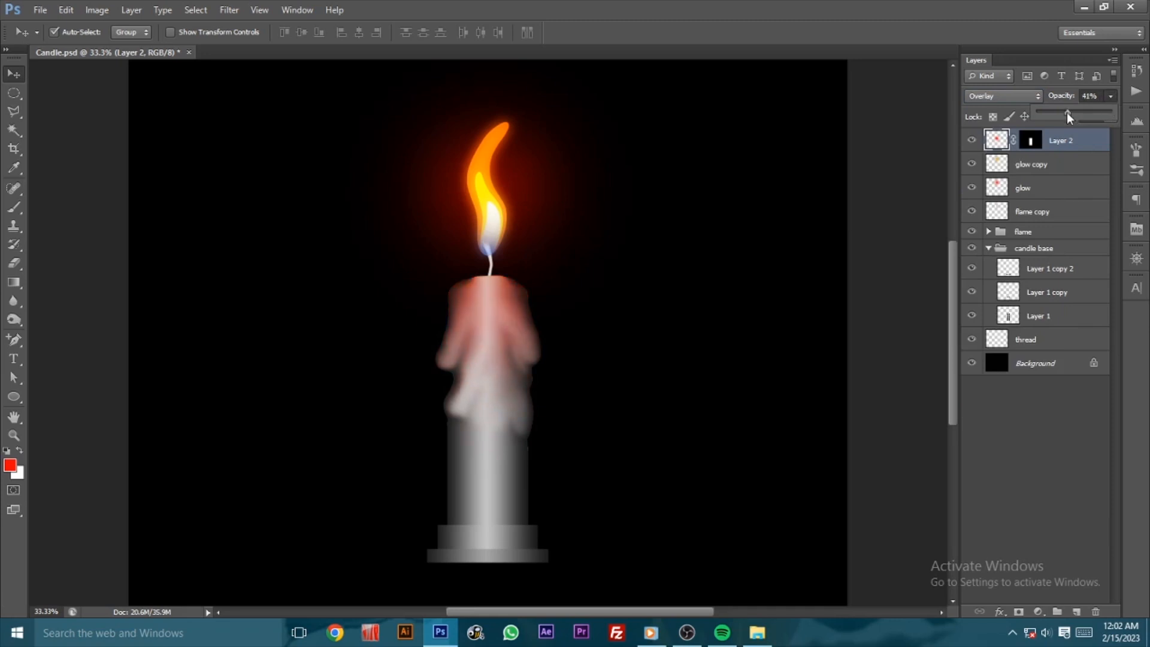
Step: Colorize Layer 2's red paint with Hue/Saturation, using hue 15 and saturation 100
left_click(995, 143)
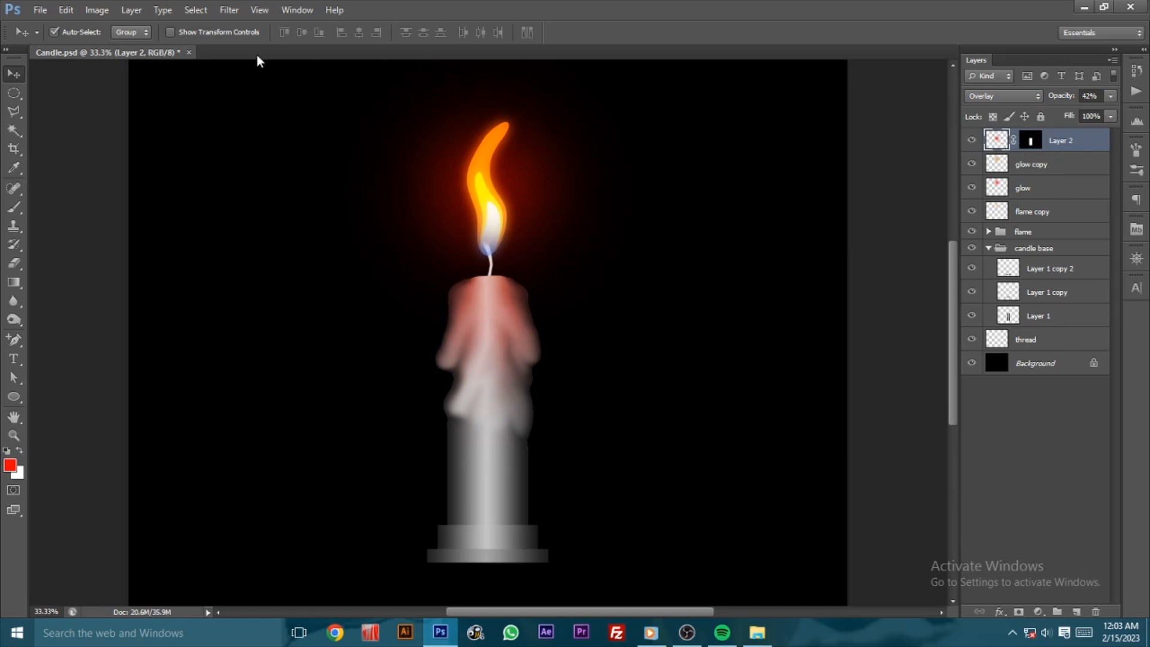
left_click(96, 10)
mouse_move(119, 56)
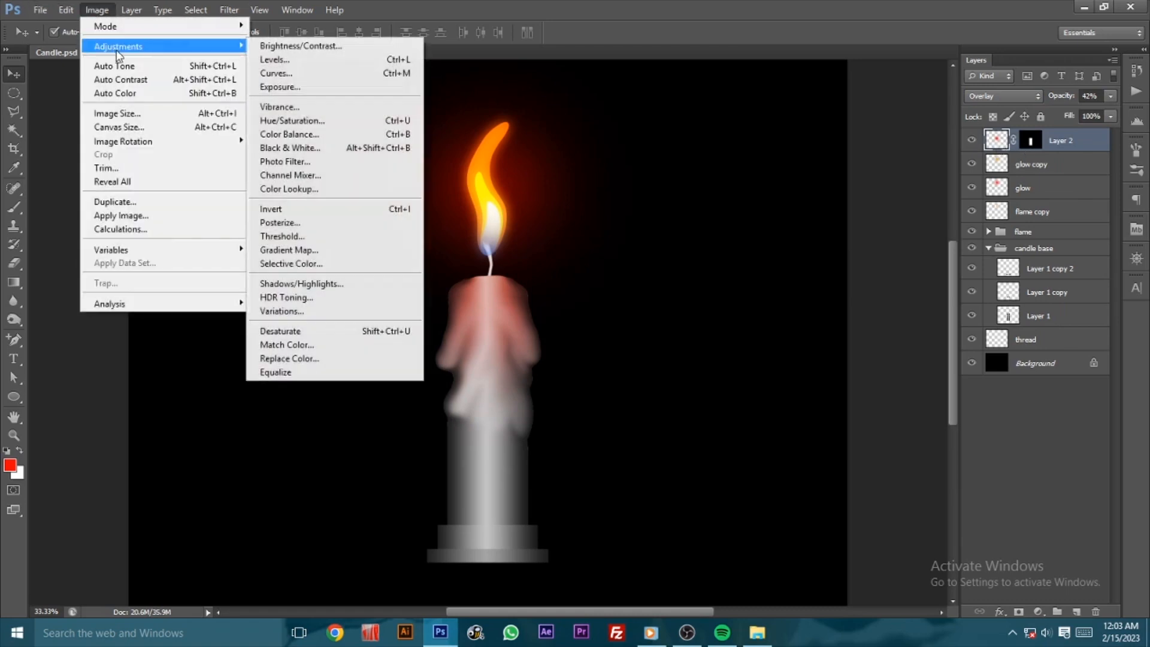
left_click(299, 121)
left_click_drag(809, 225, 752, 225)
left_click(957, 308)
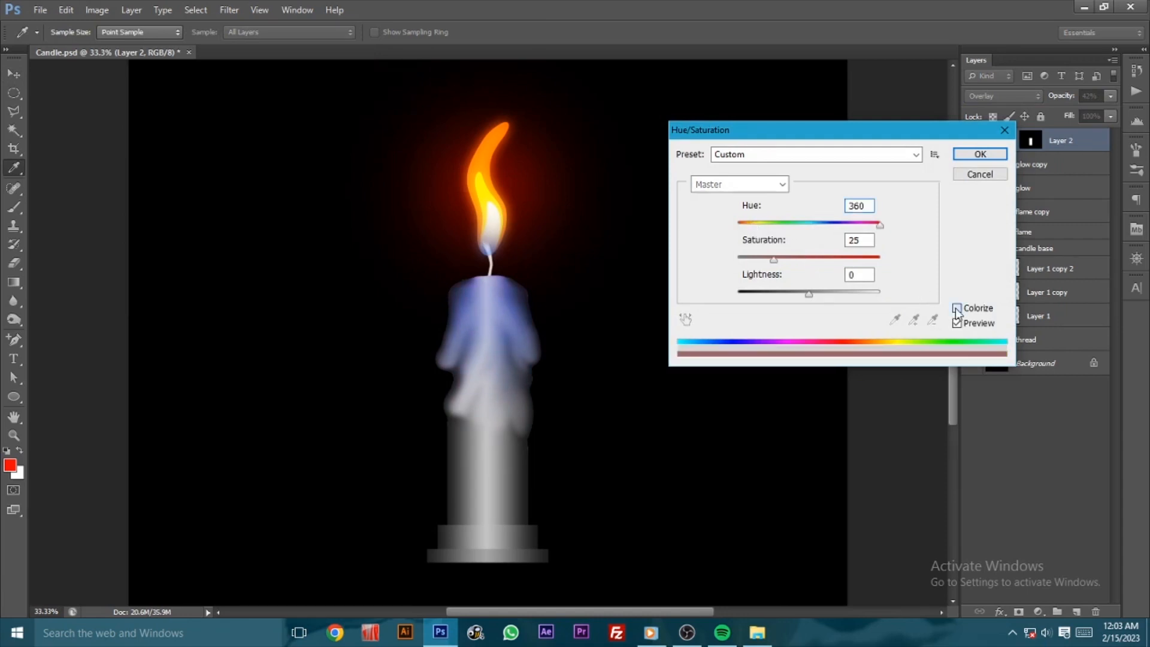
left_click_drag(755, 224, 873, 273)
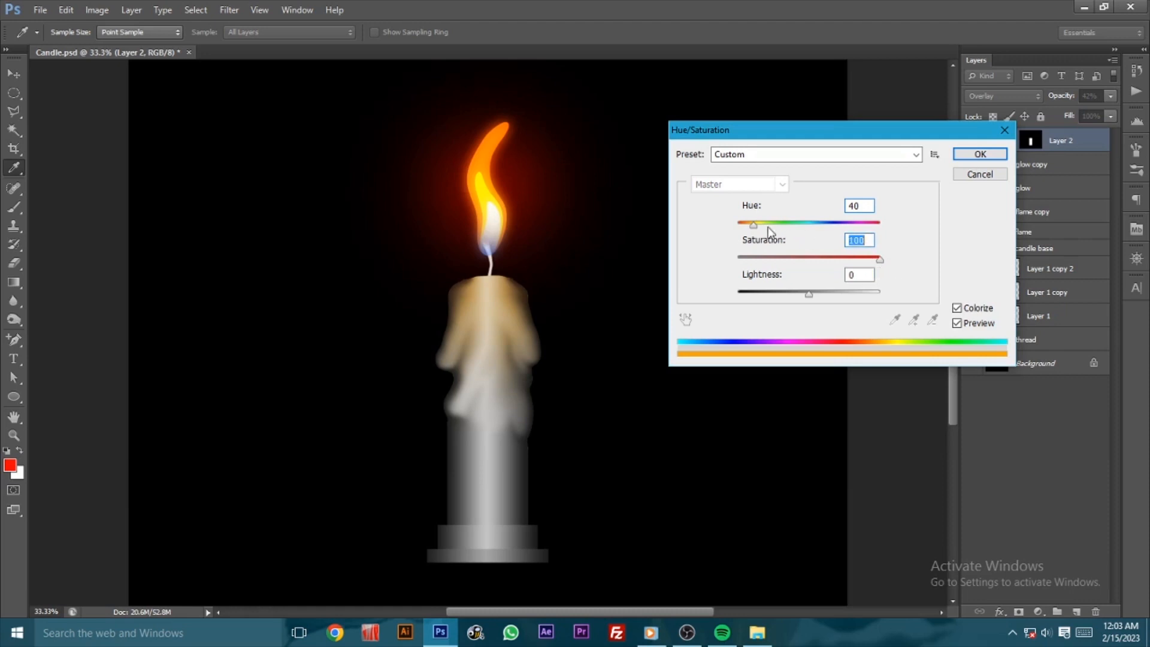
left_click_drag(757, 228, 742, 229)
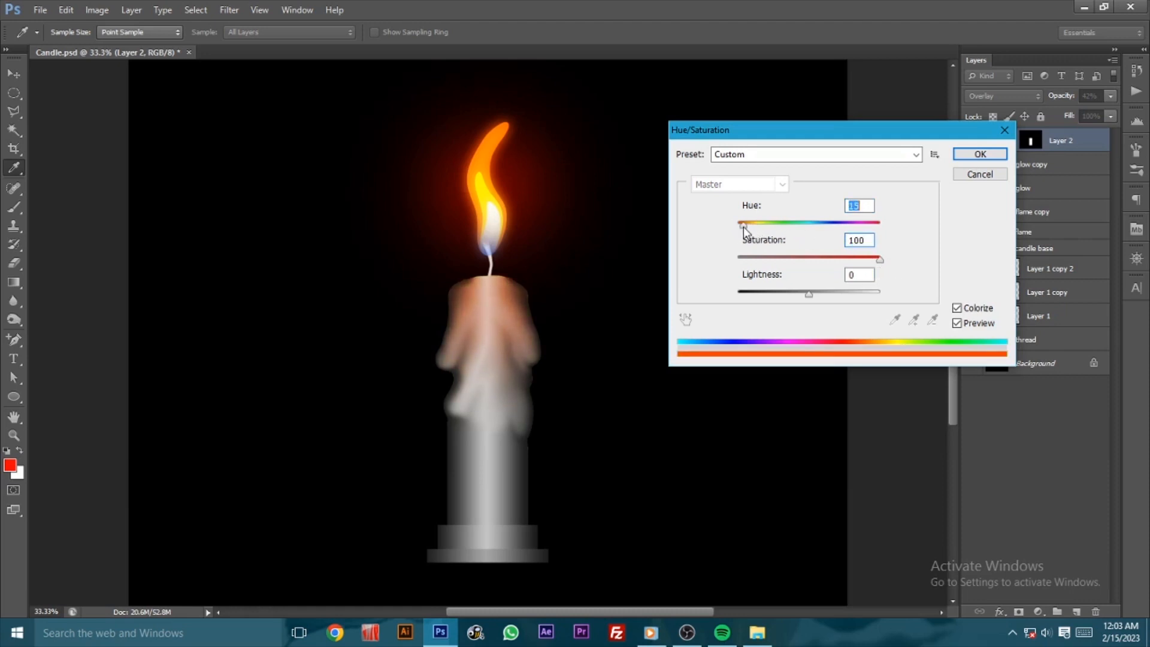
left_click(980, 154)
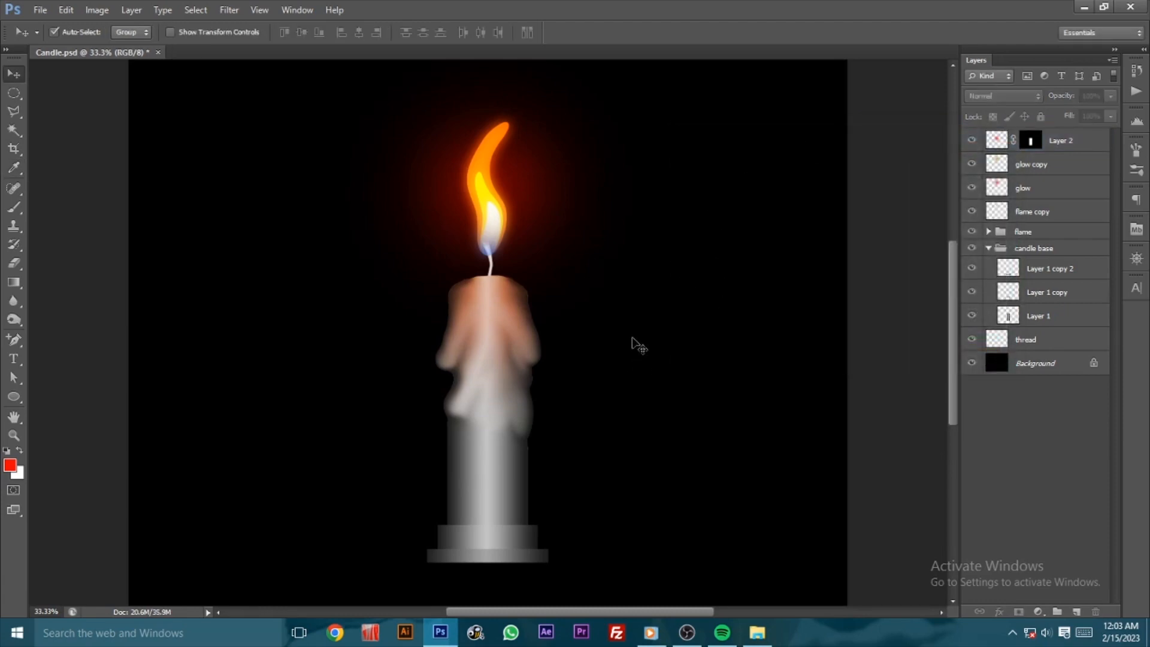